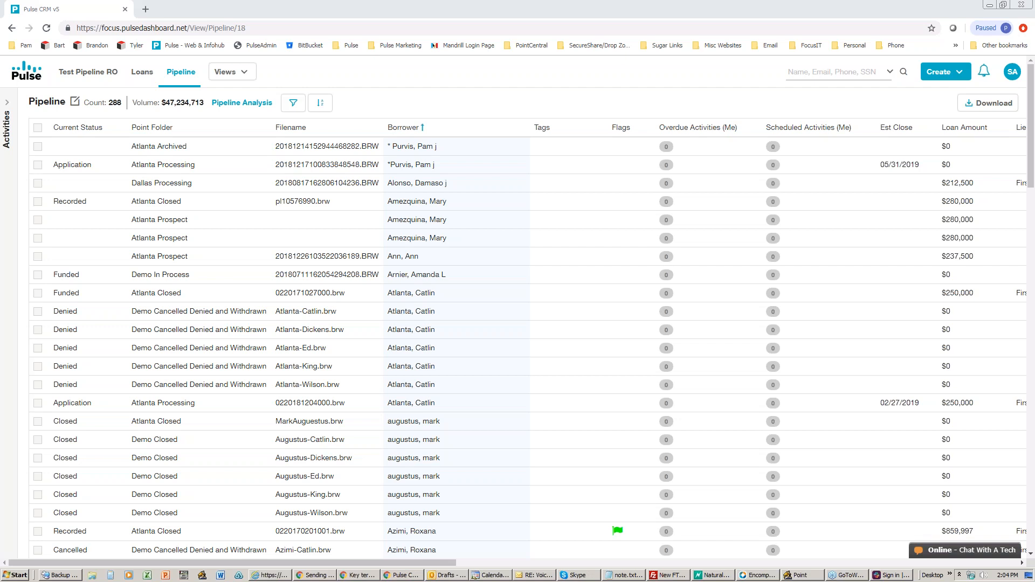
Step: Open the SA avatar's account menu in the top-right corner of Pulse CRM
click(1012, 72)
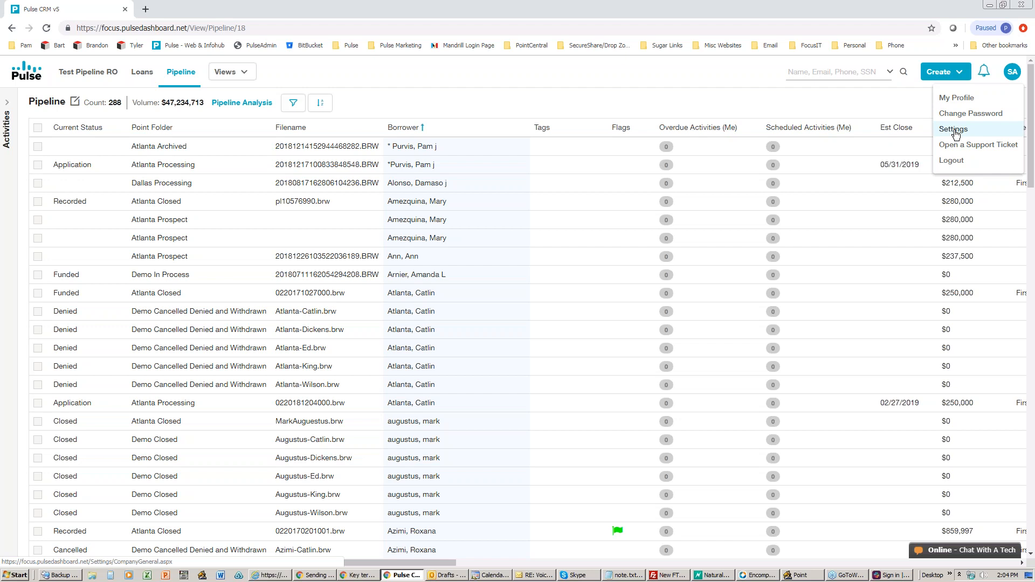
Step: Choose Settings from the account menu to open Company Setup
click(954, 131)
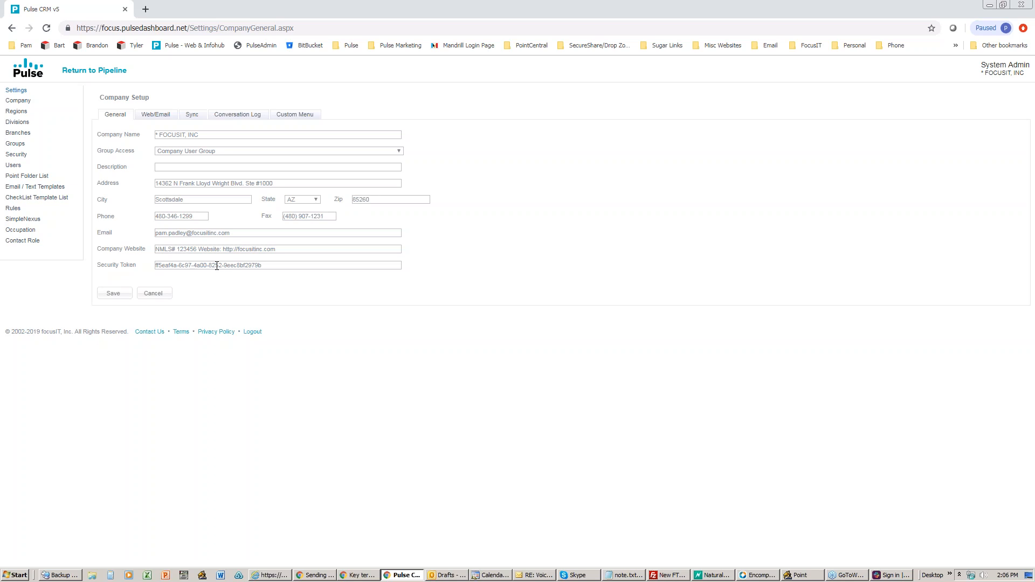
Step: Show the Web/Email settings and select the entire email account password value
click(161, 115)
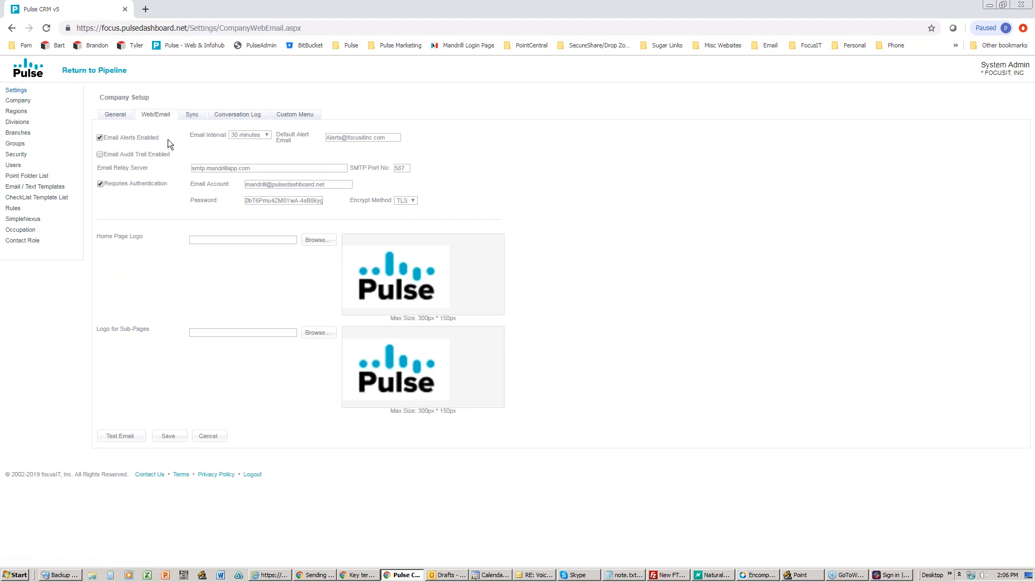
triple_click(271, 200)
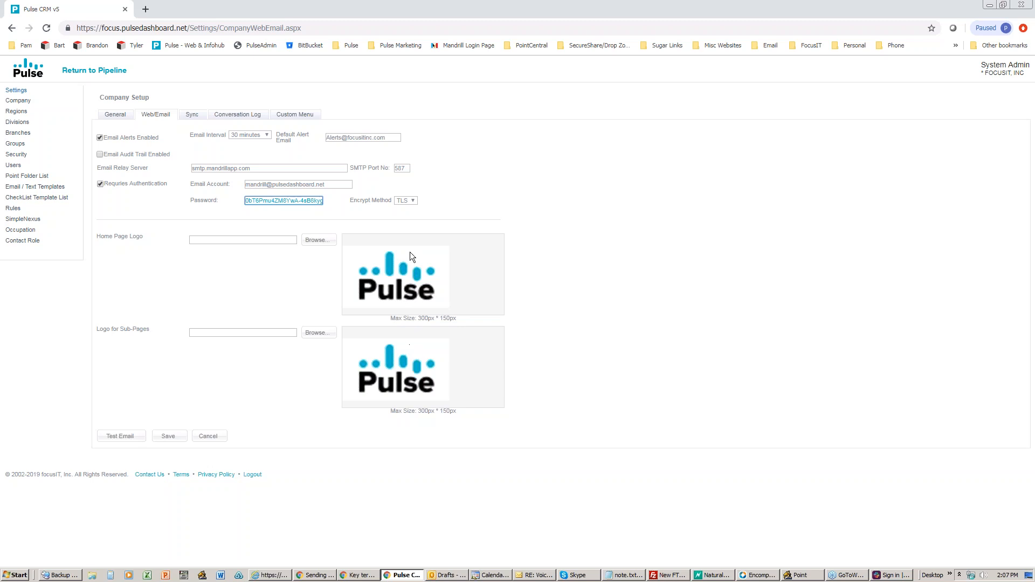
Step: Show the Conversation Log alert email settings for Loan Officer and Processor
click(237, 114)
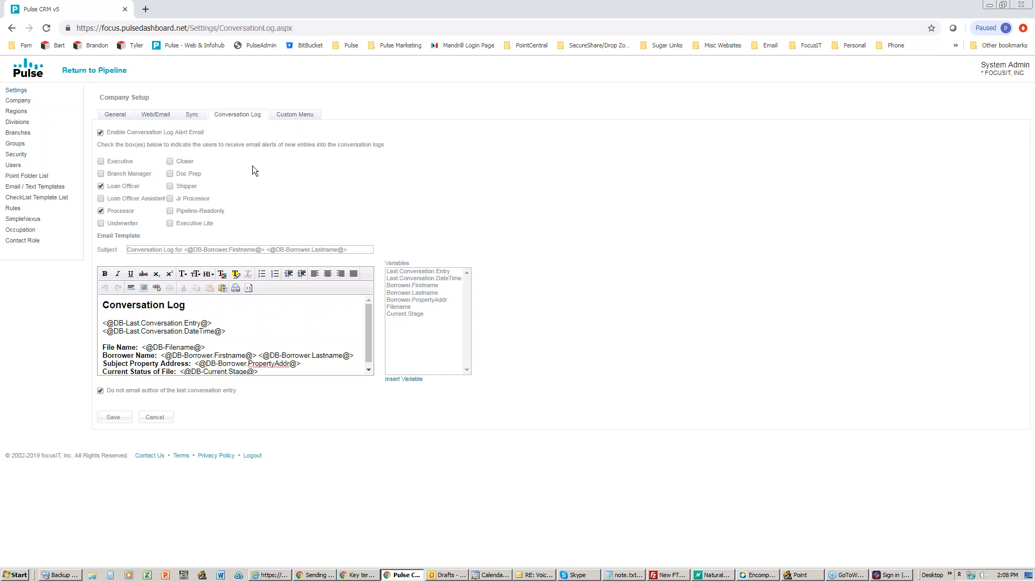
Step: On the Custom Menu tab, make Custom Menu #1 (google) visible to all roles
click(299, 121)
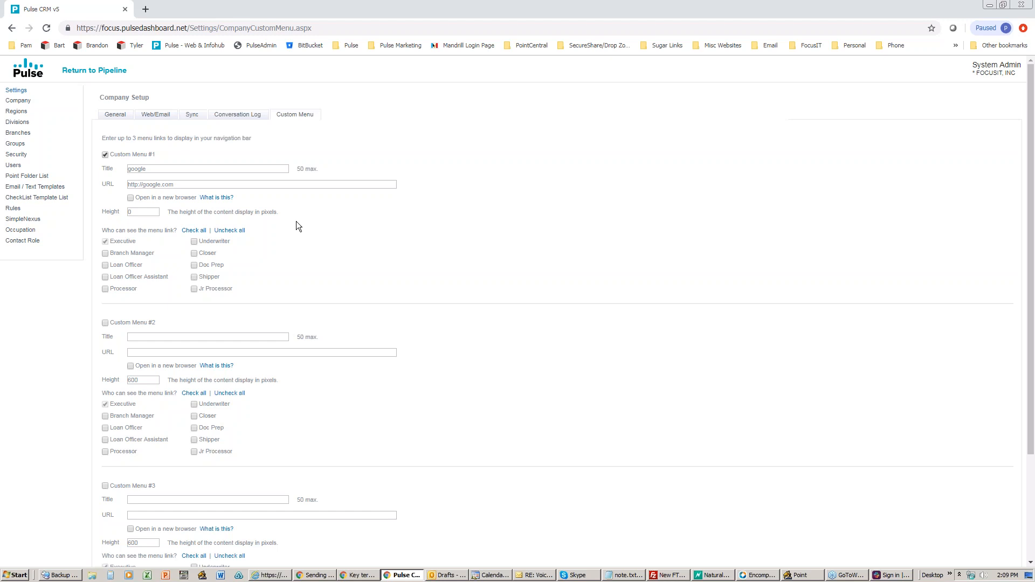
scroll(296, 225, down, 2)
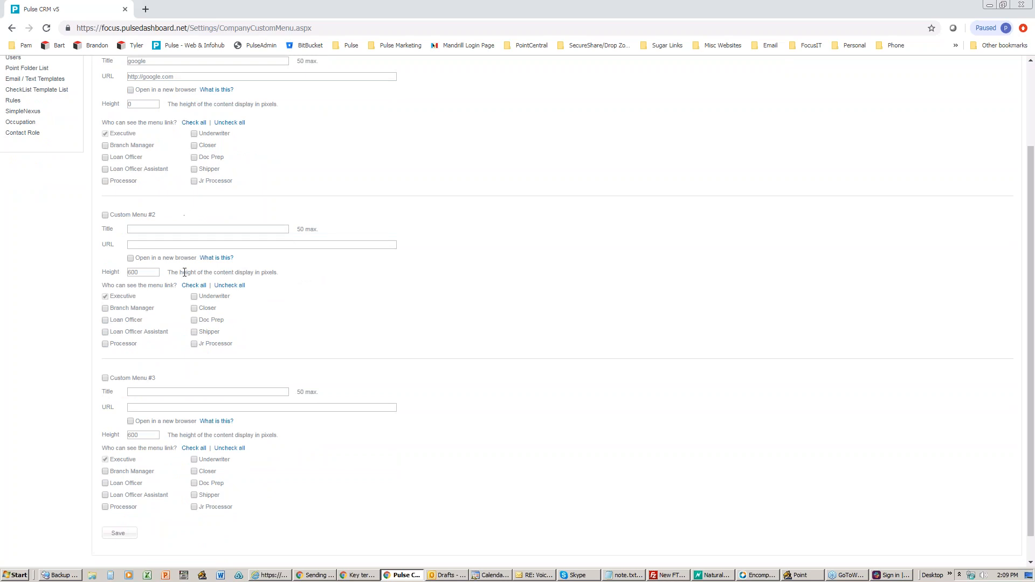
scroll(157, 232, up, 2)
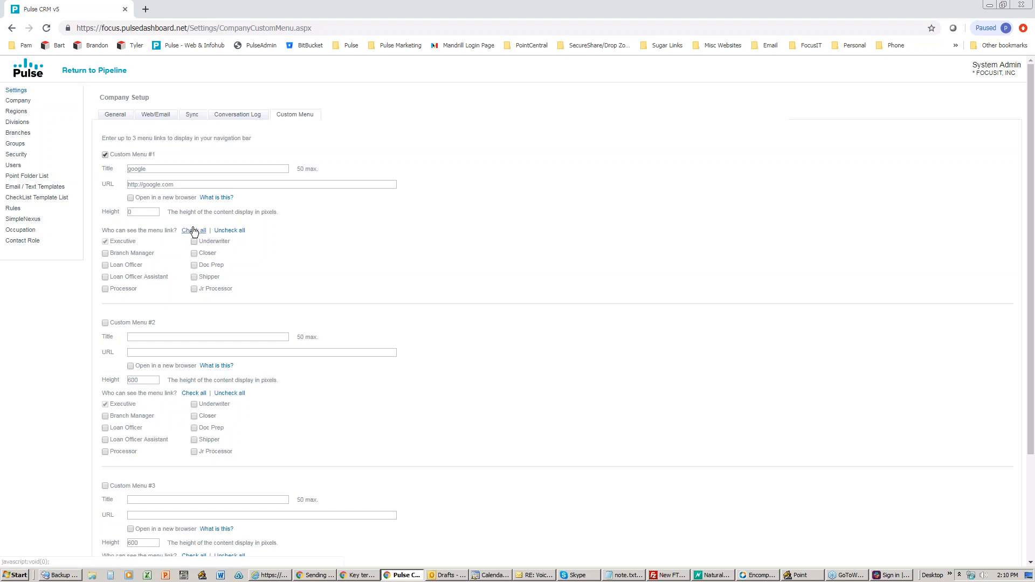
click(193, 231)
Step: Save the custom menu settings and dismiss the 'Saved successfully.' alert
scroll(273, 262, down, 3)
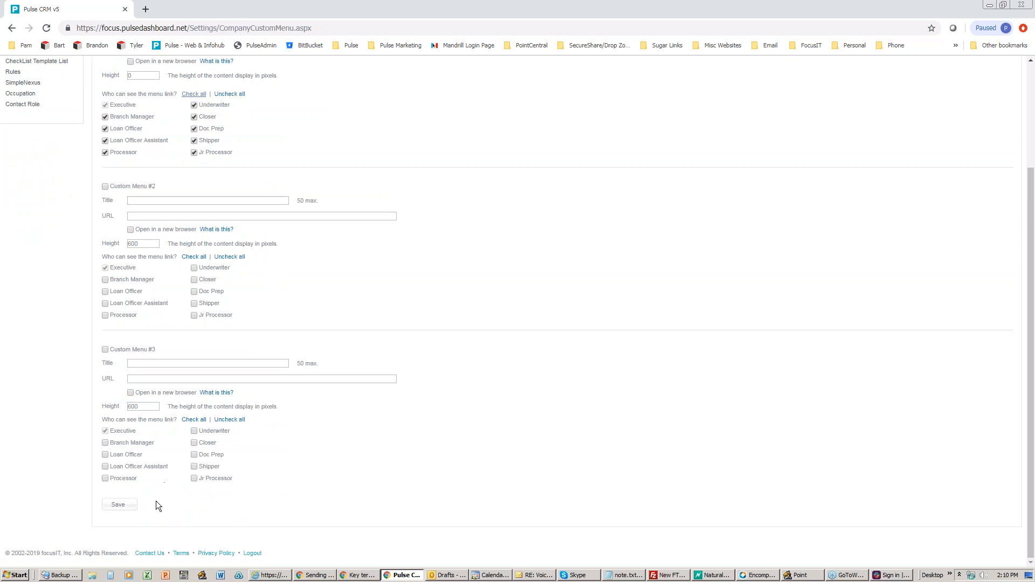
click(110, 505)
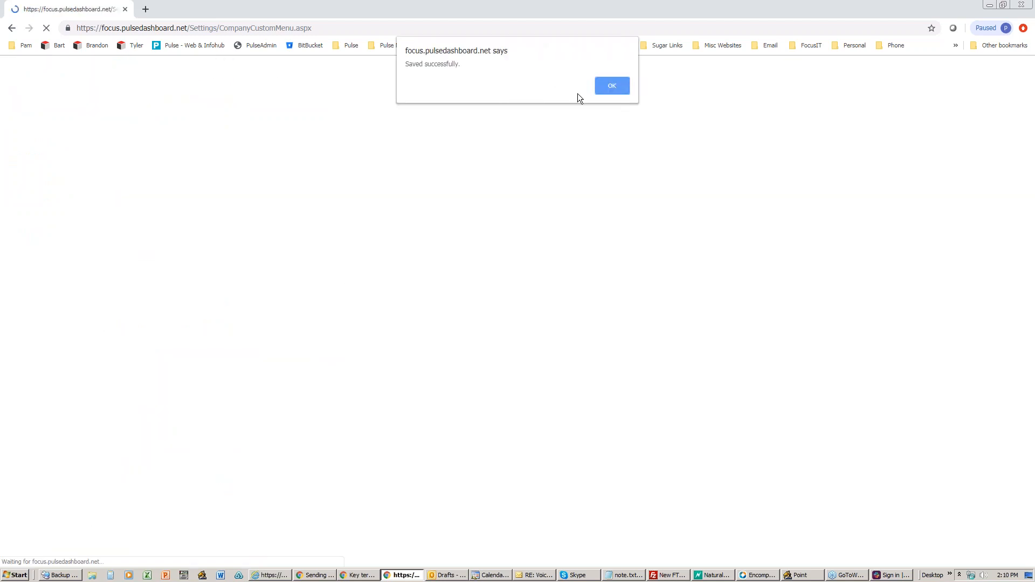
click(608, 89)
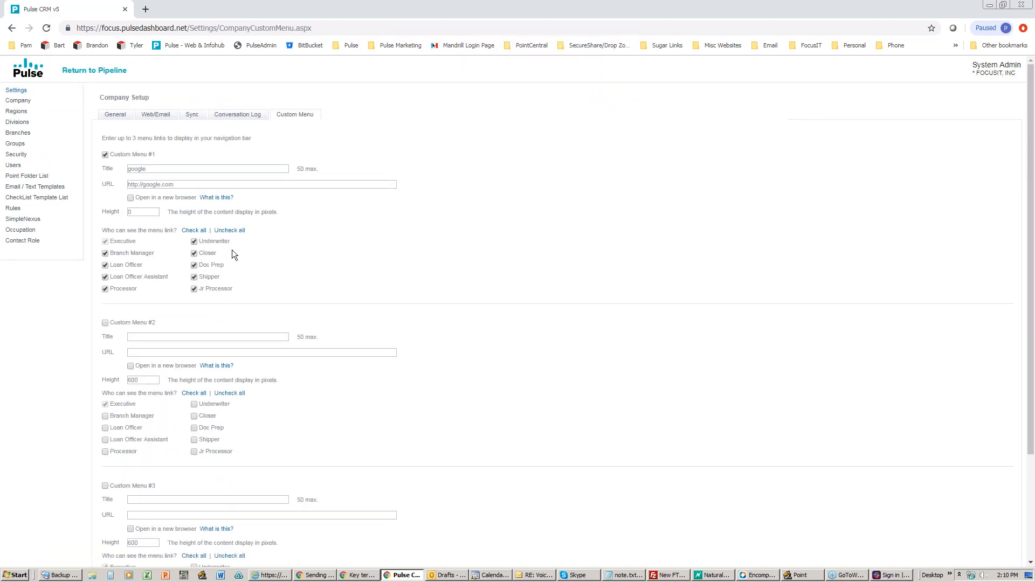
click(23, 178)
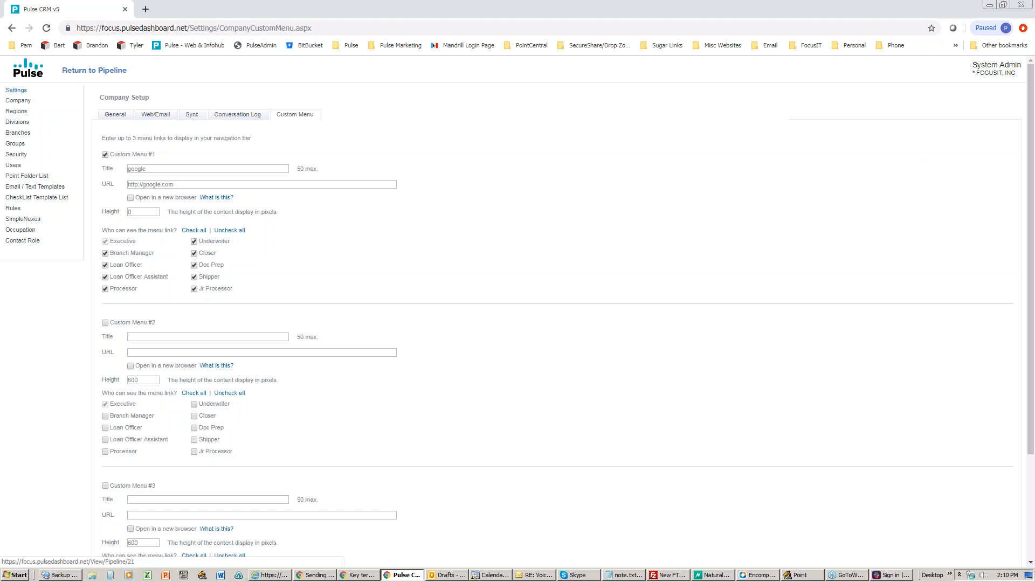
Step: Return to the pipeline, then reopen Company Setup via the SA menu's Settings
click(78, 73)
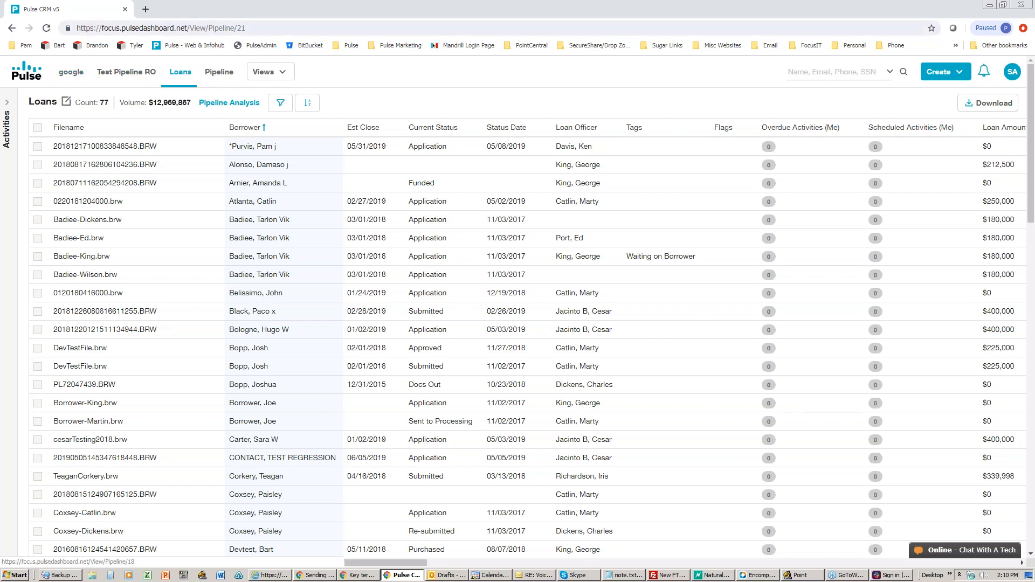
click(1015, 76)
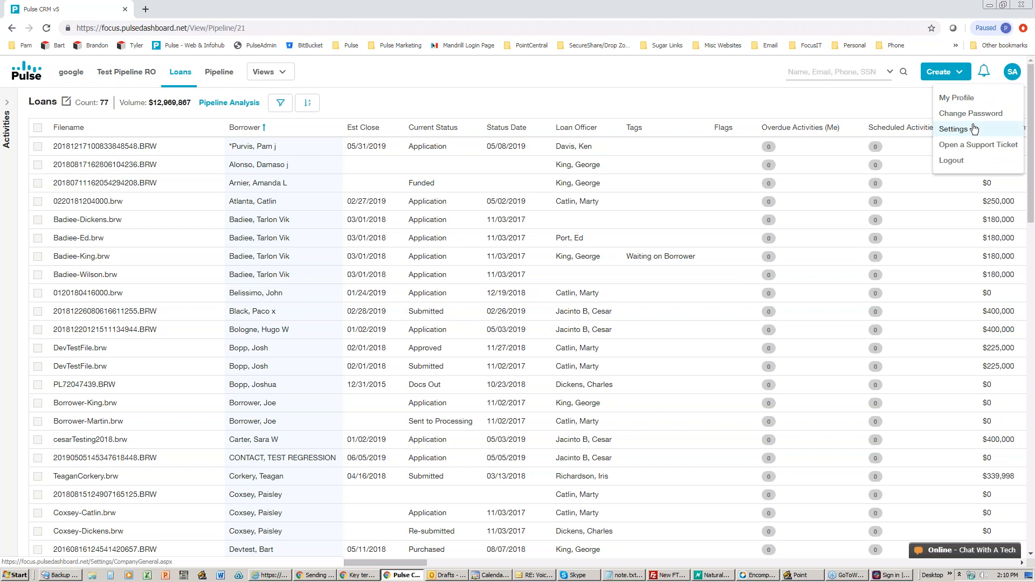
click(975, 128)
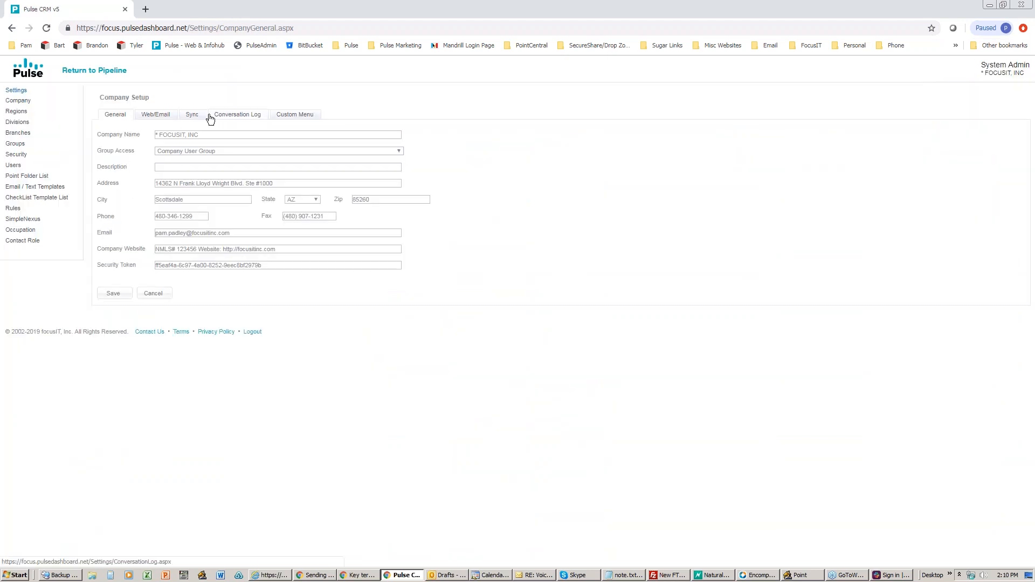
Step: Reopen the Custom Menu tab and review its three custom menu sections
click(294, 116)
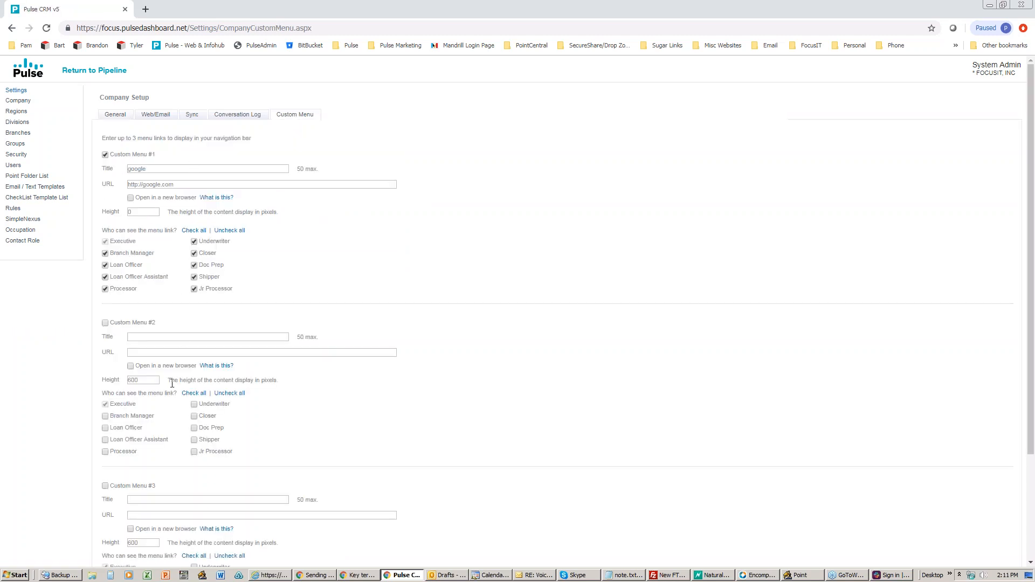
scroll(172, 383, down, 3)
scroll(171, 383, up, 2)
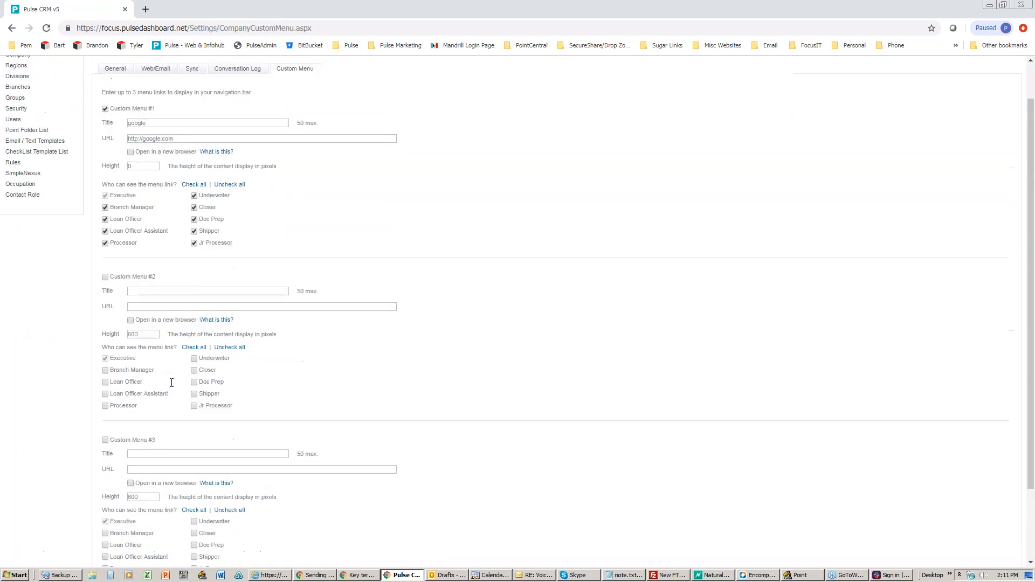
scroll(171, 382, up, 1)
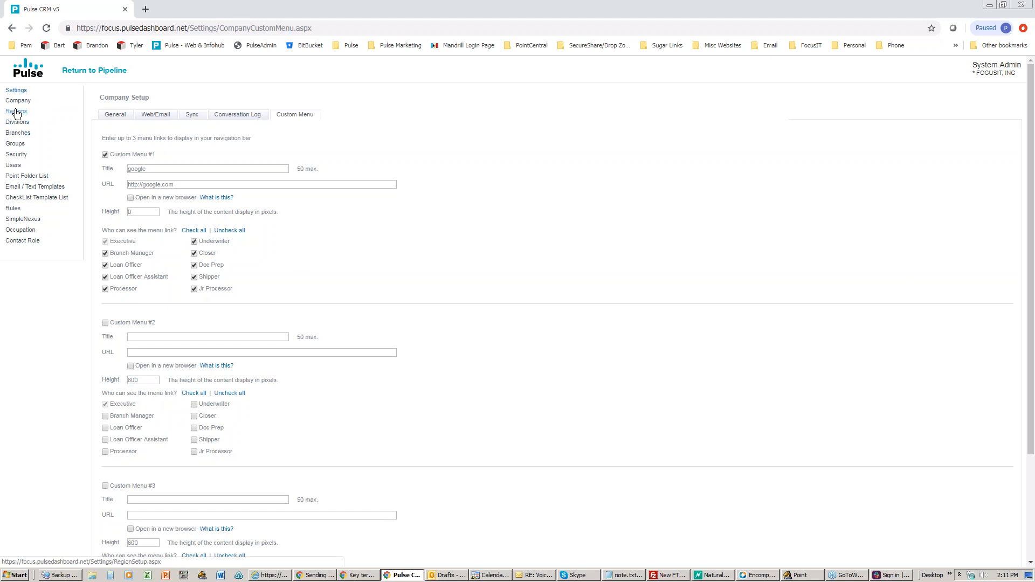
Step: View the Atlanta Branch setup under Branches, then switch to the loan file in Point
click(18, 133)
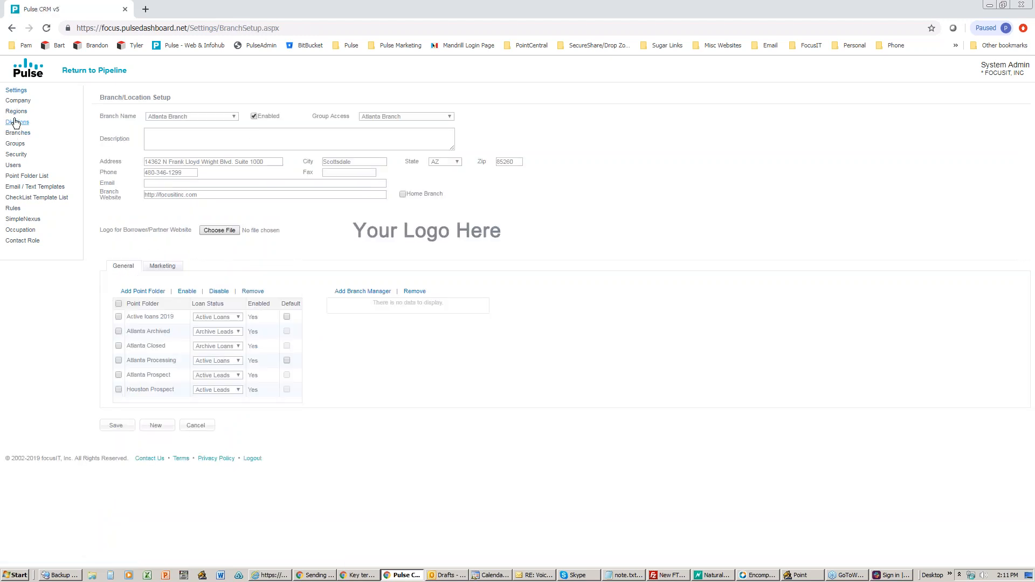
click(802, 575)
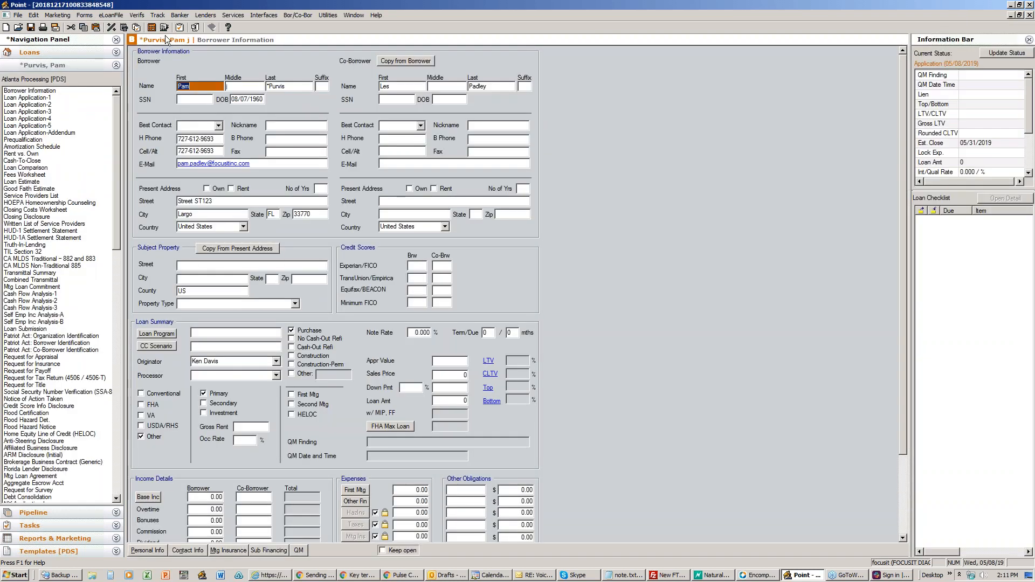
Step: Review the loan's Track > Branch/Team page (Atlanta Division, Atlanta Branch), then minimize Point
click(157, 15)
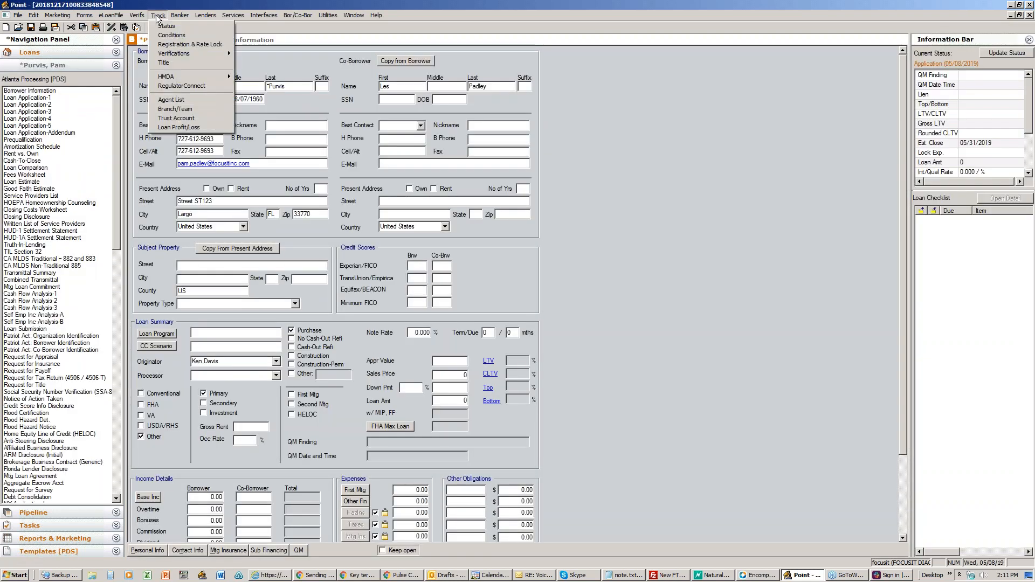
click(172, 109)
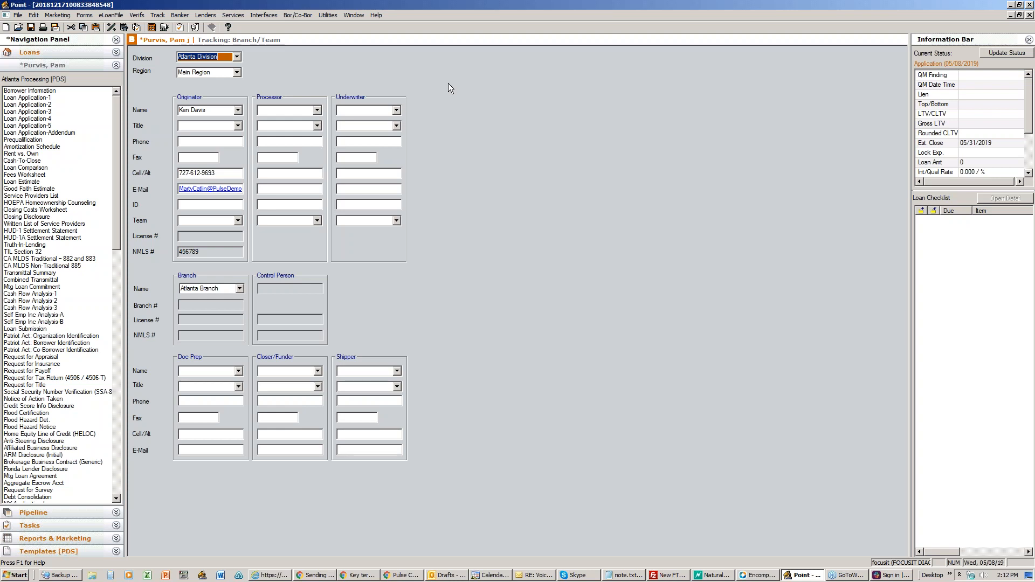
click(1012, 5)
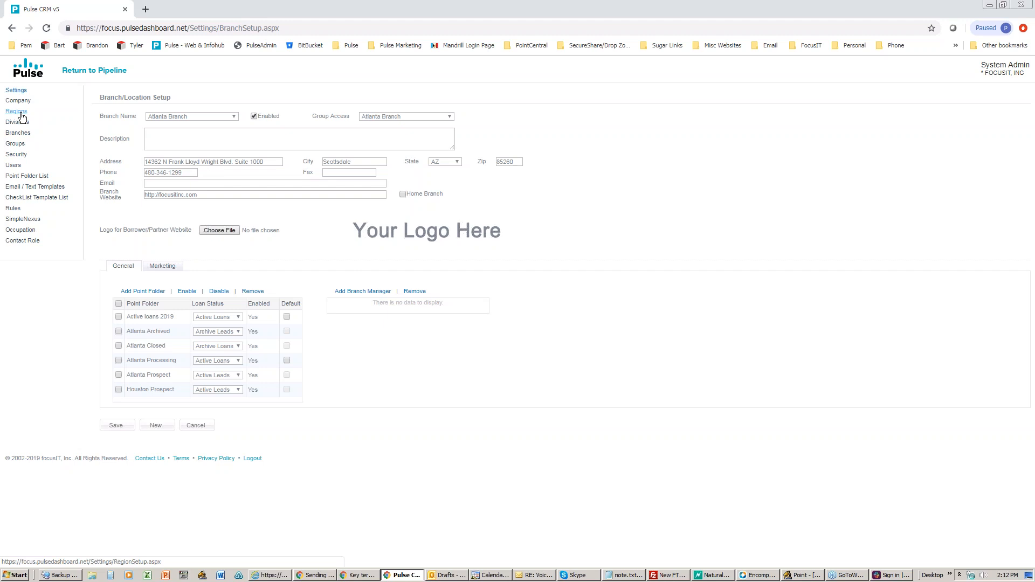
Step: Reload the branch setup page and select Main Branch from the Branch Name list
click(23, 134)
click(209, 118)
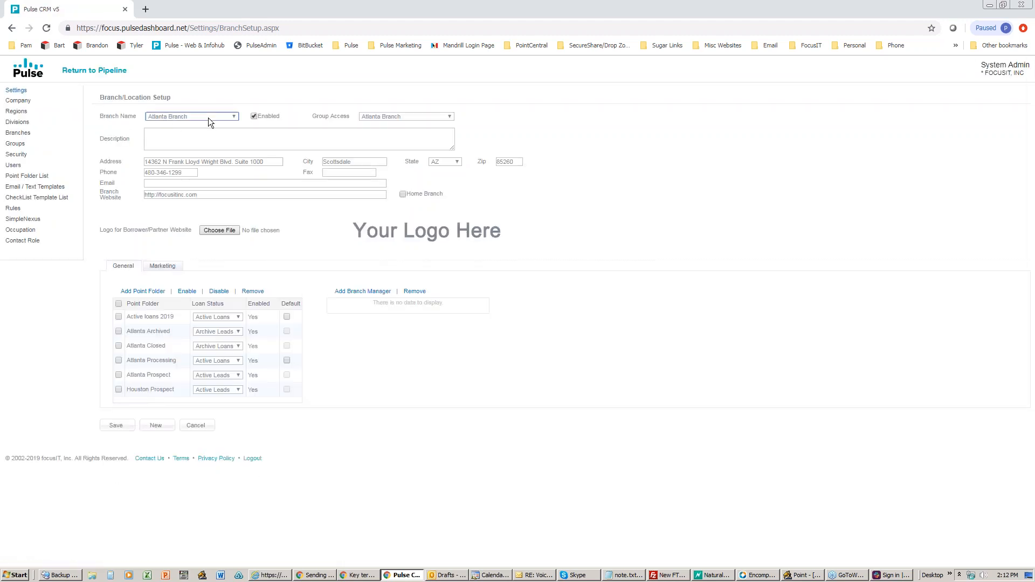
click(190, 146)
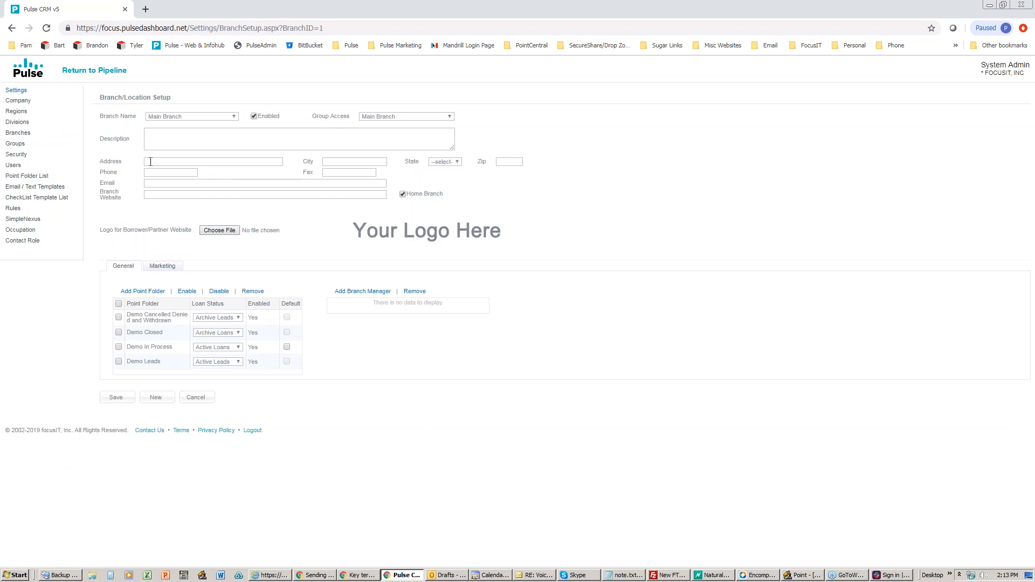
Step: Autofill Main Branch's address, city, state, zip, phone and email from the first suggestion
click(151, 161)
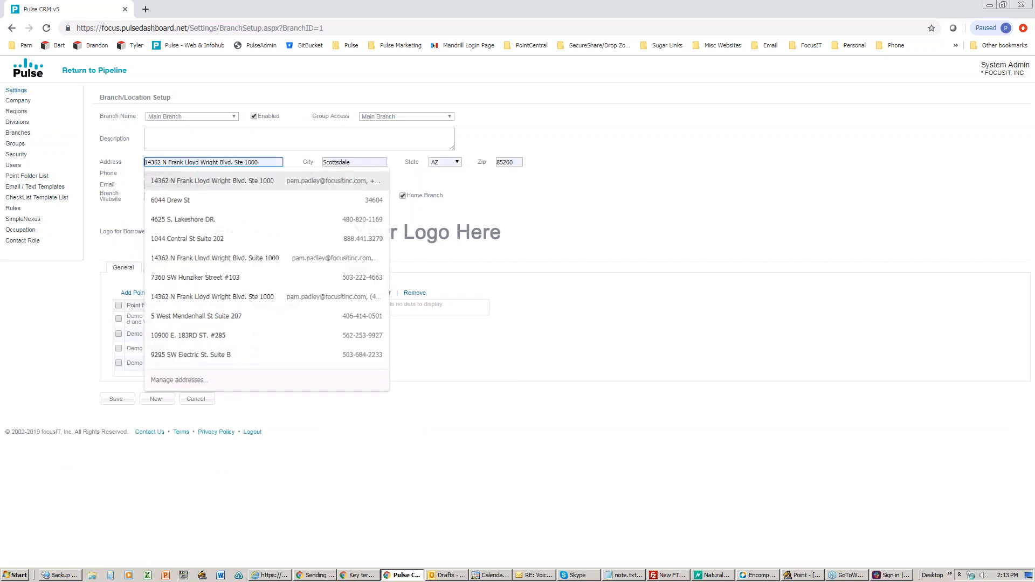
click(162, 180)
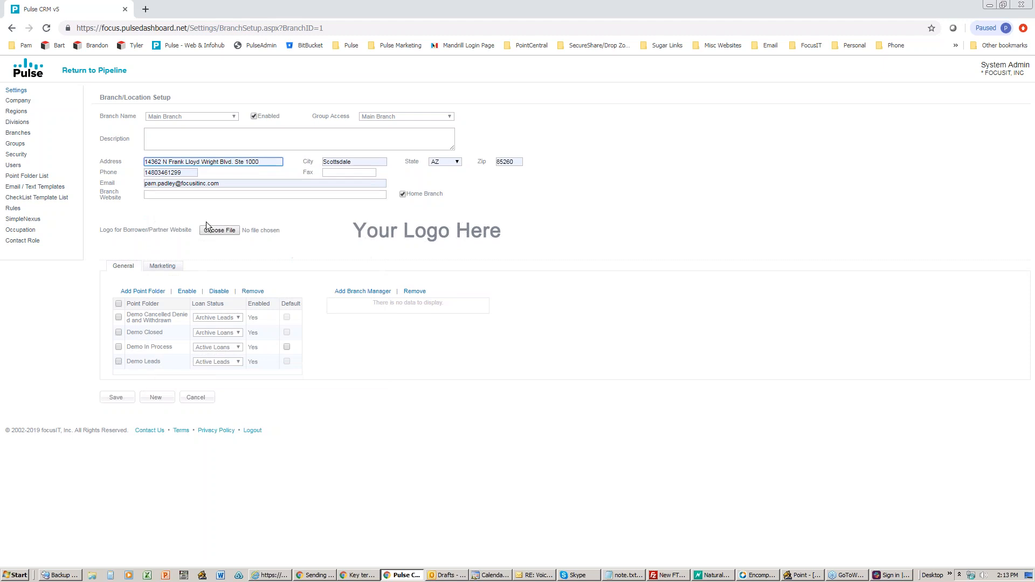
click(183, 196)
click(126, 202)
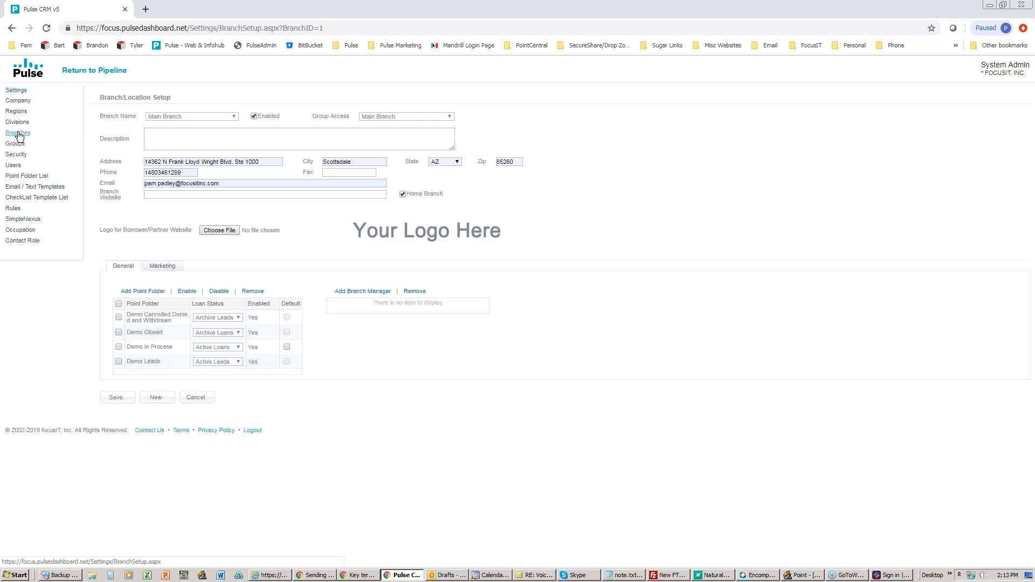
click(136, 296)
drag(554, 189, 416, 144)
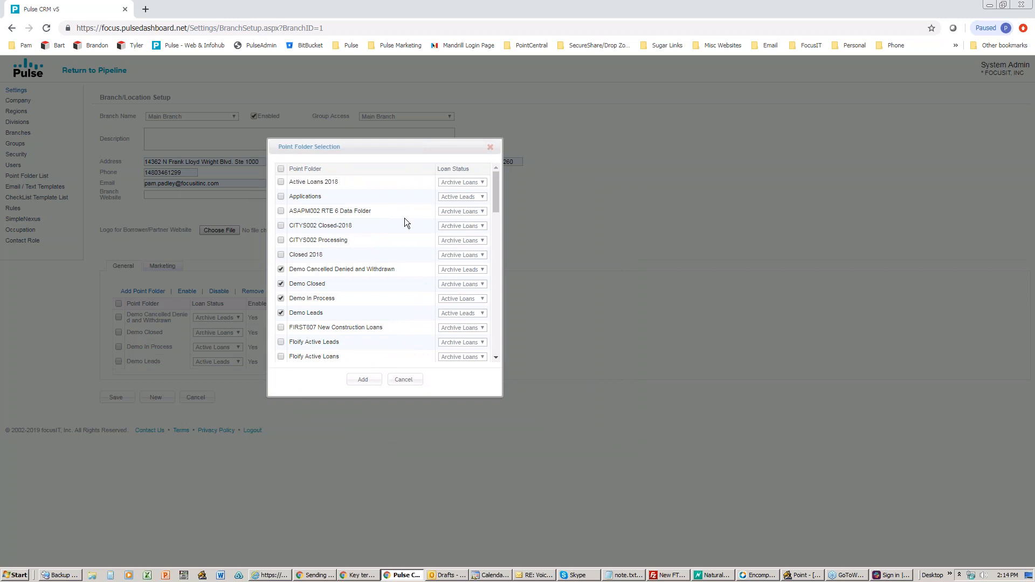
scroll(404, 219, down, 2)
scroll(404, 217, down, 8)
scroll(405, 222, down, 2)
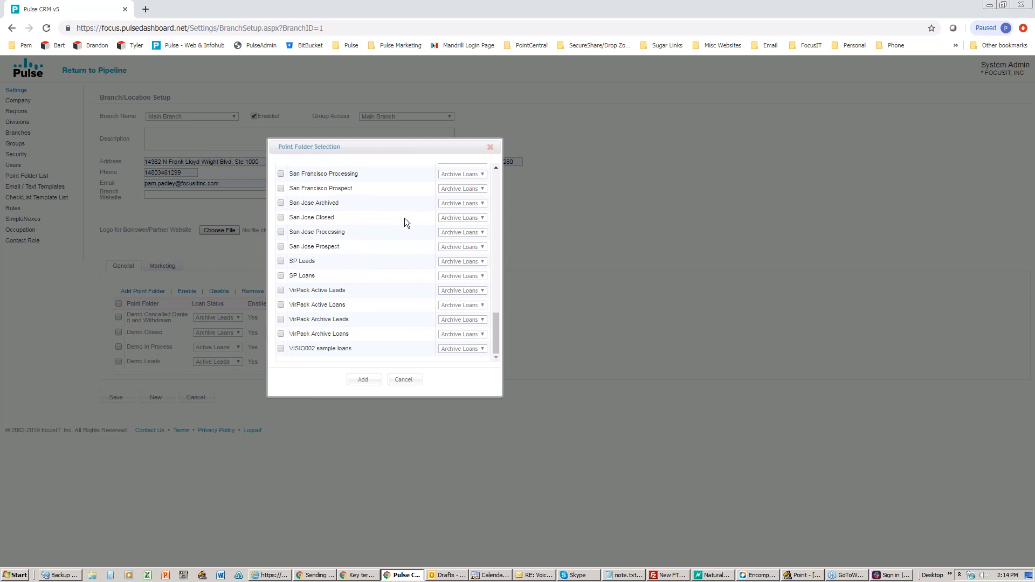
scroll(404, 217, up, 8)
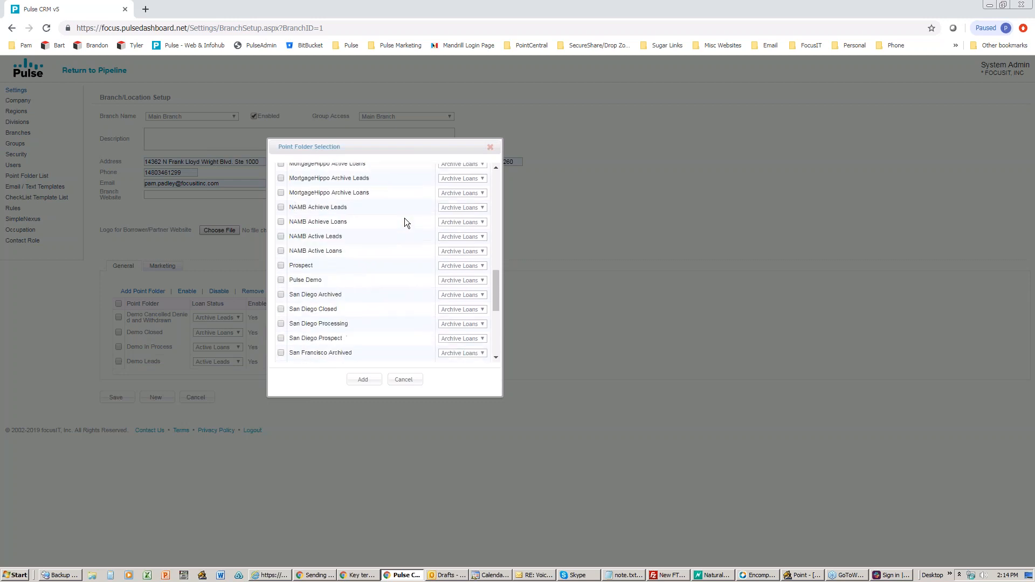
scroll(404, 218, up, 6)
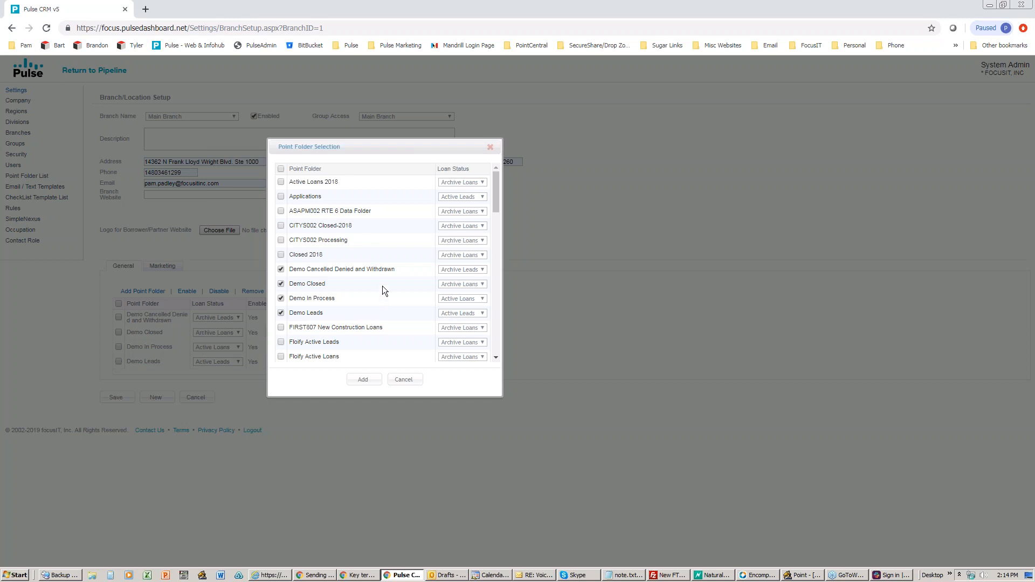
click(281, 254)
click(281, 254)
click(404, 379)
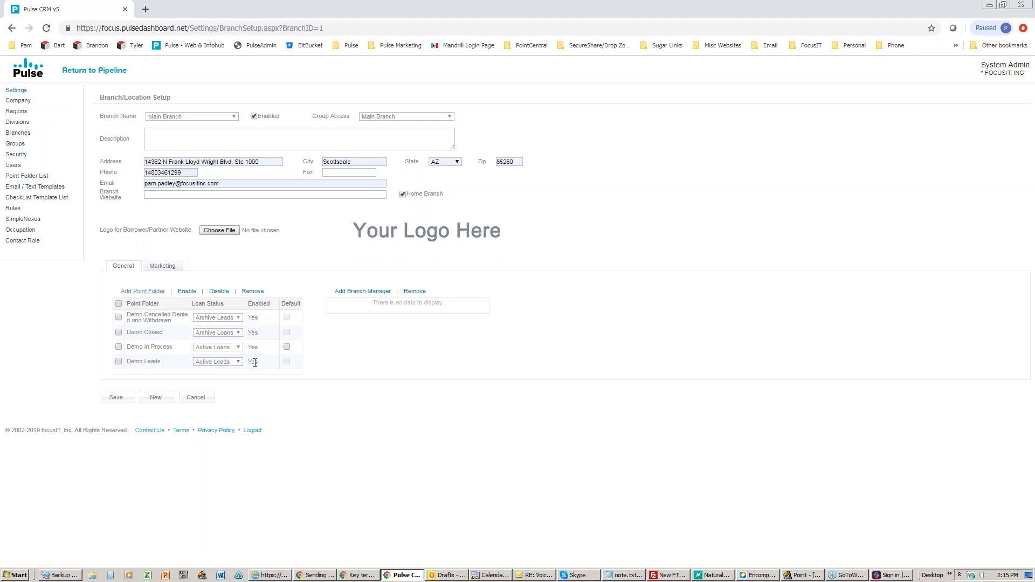
Step: Add the Closed 2018 point folder to Main Branch with Archive Loans status
click(132, 291)
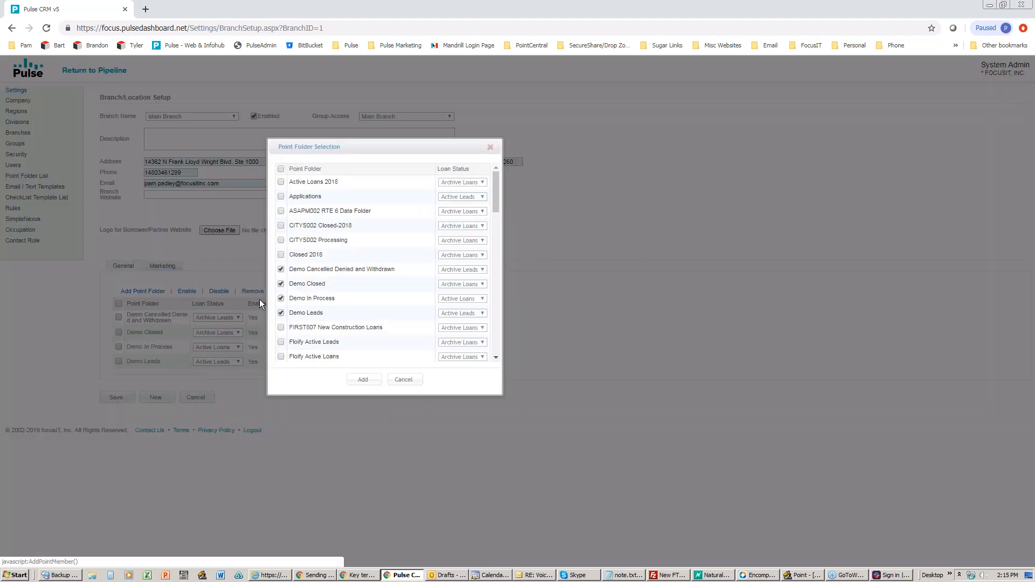
click(281, 255)
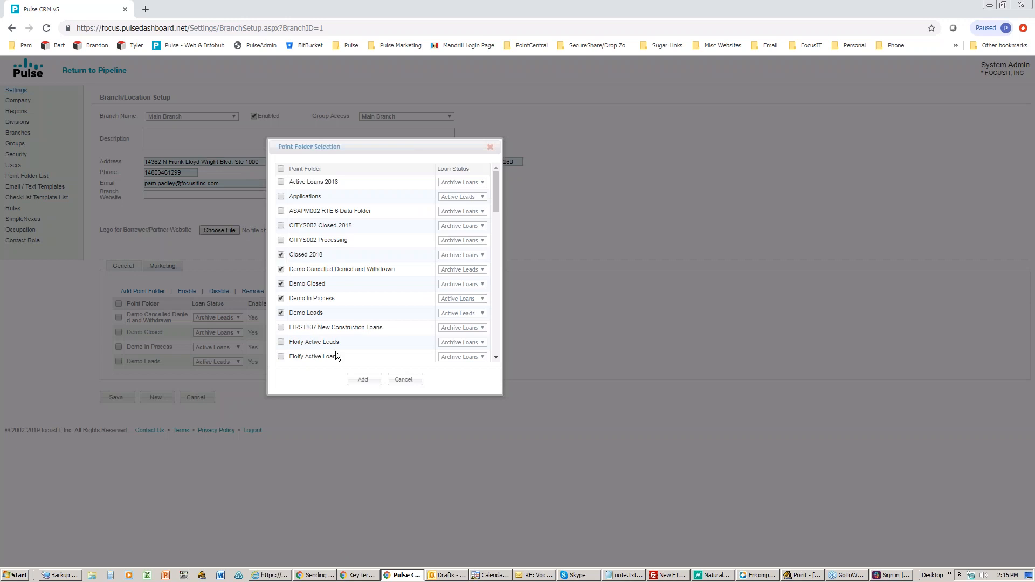
click(457, 255)
click(464, 259)
click(359, 381)
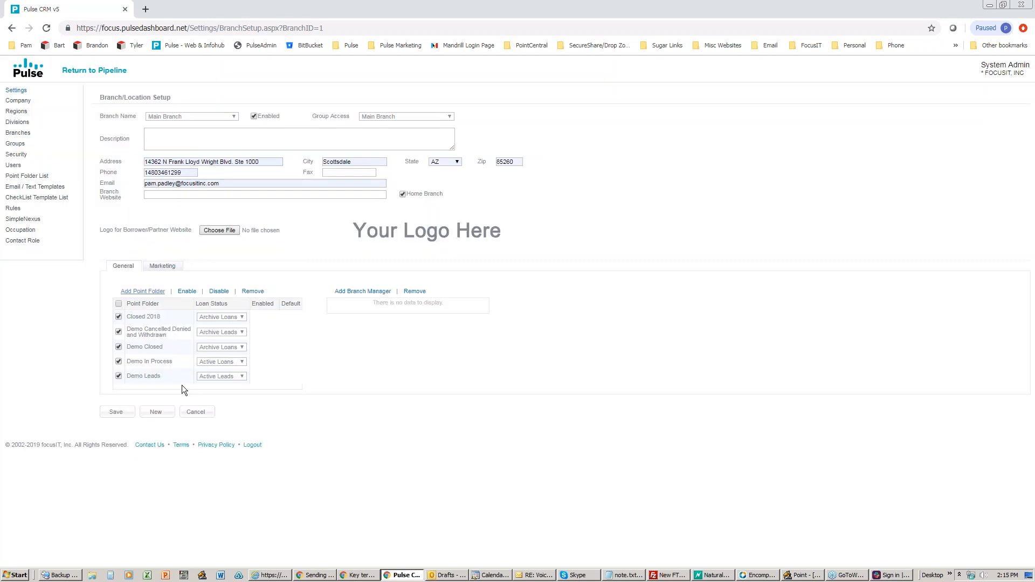
Step: Confirm Archive Loans as Closed 2018's status and save Main Branch
click(226, 318)
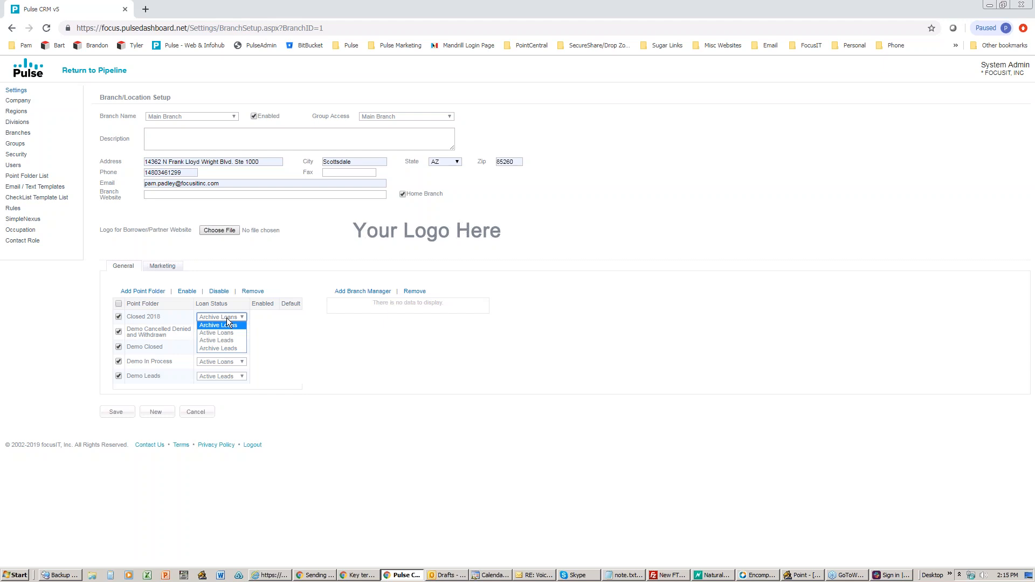
click(226, 318)
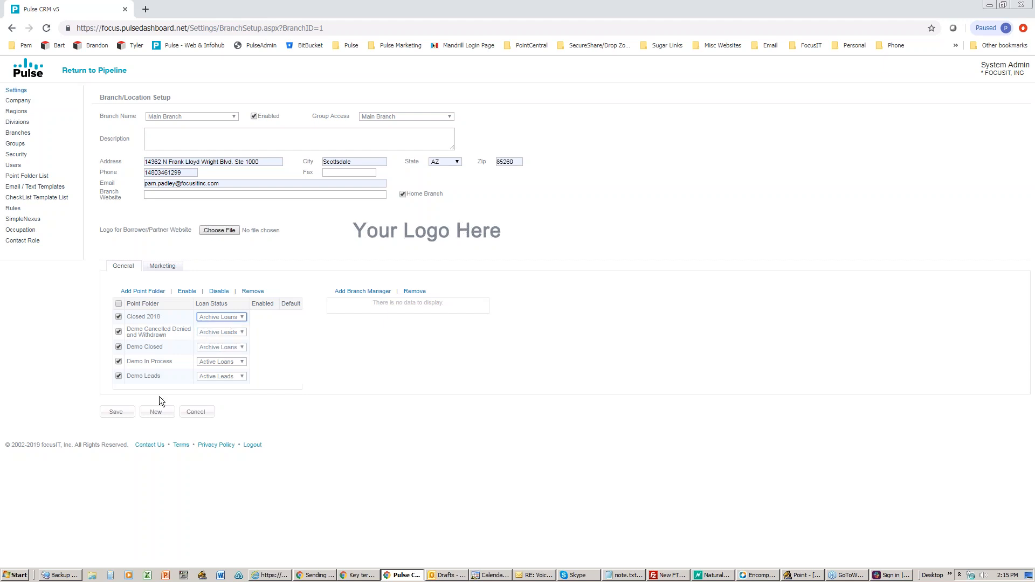
click(119, 413)
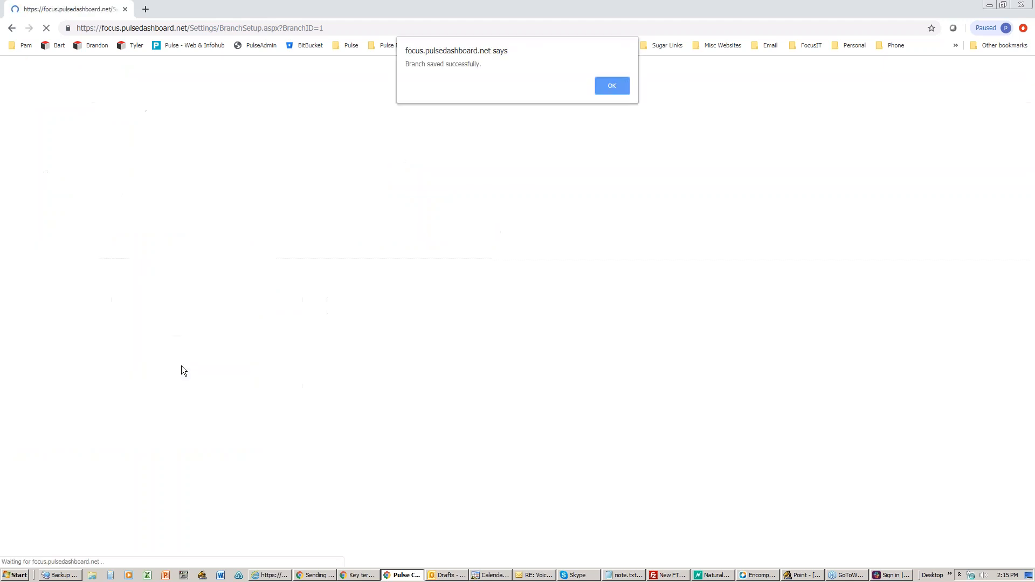
Step: Enable the Closed 2018 folder for Main Branch and save, acknowledging both confirmations
click(608, 89)
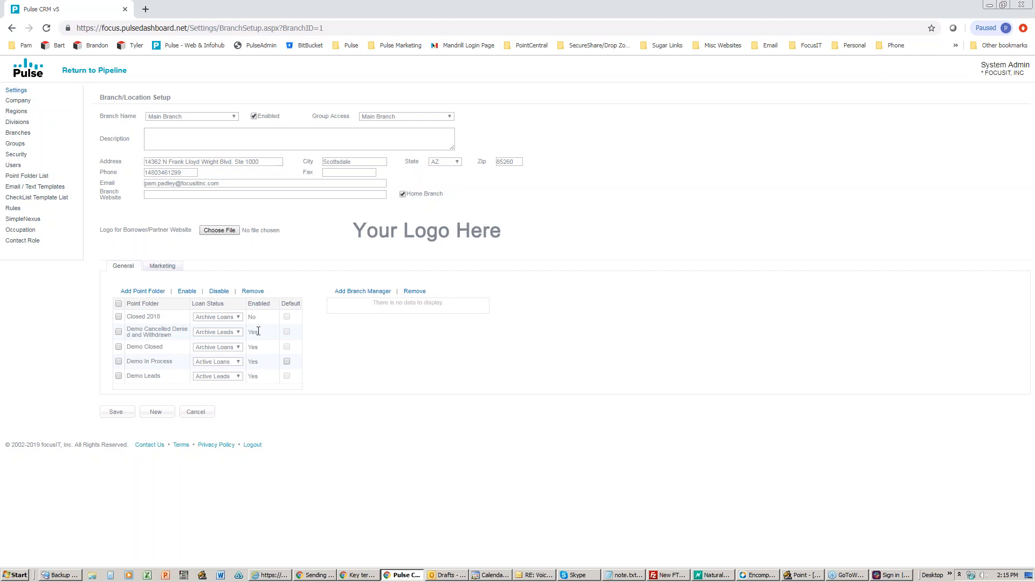
click(184, 291)
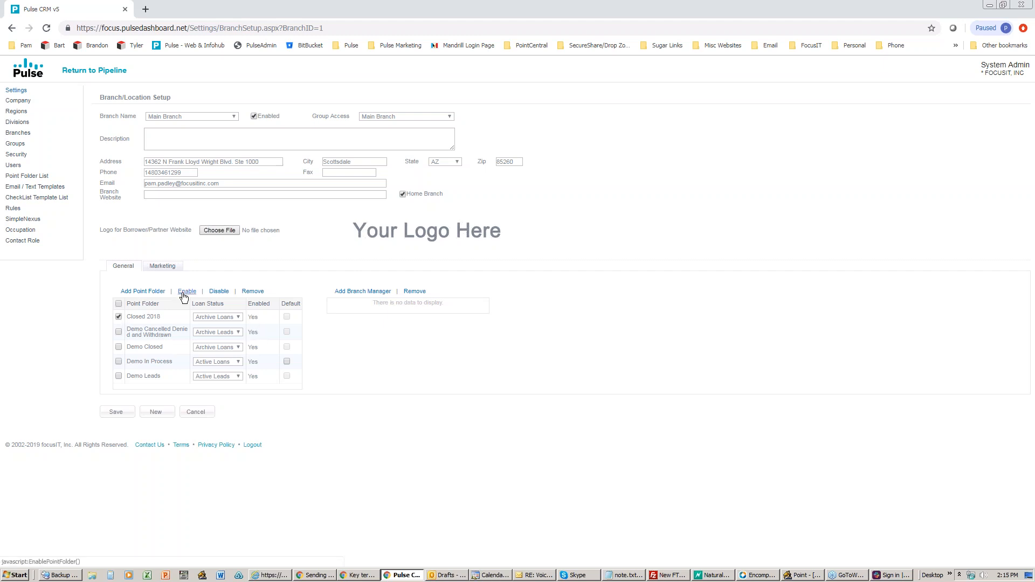
click(115, 412)
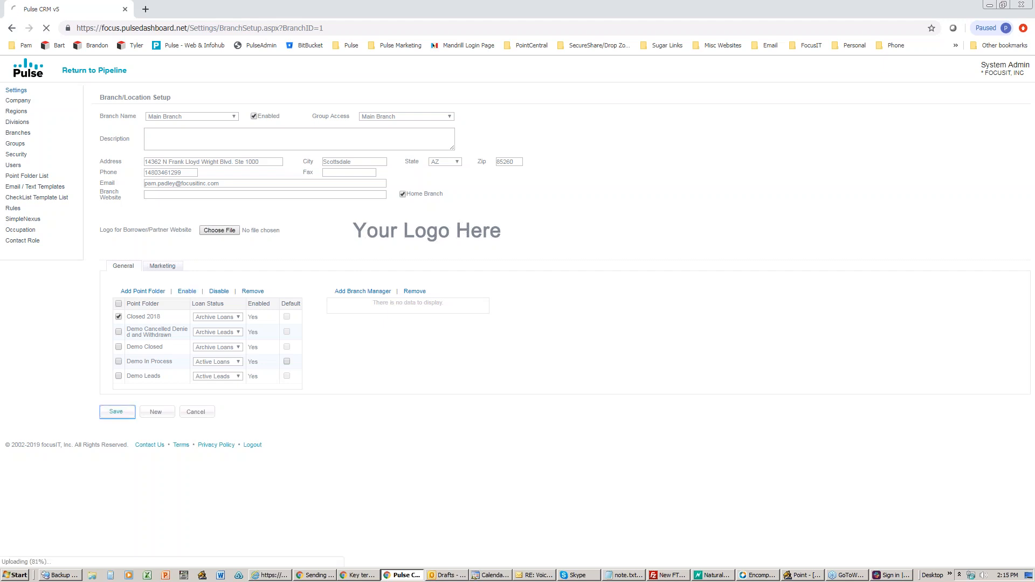
click(609, 87)
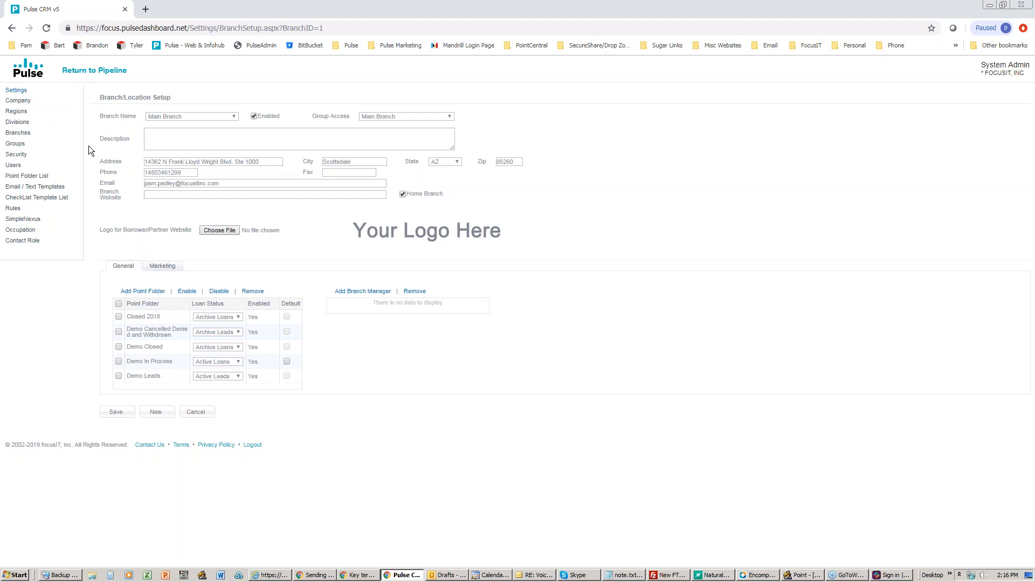
Step: Browse the Division Setup and Region pages, ending on Atlanta Division's setup with its branch and executives
click(17, 121)
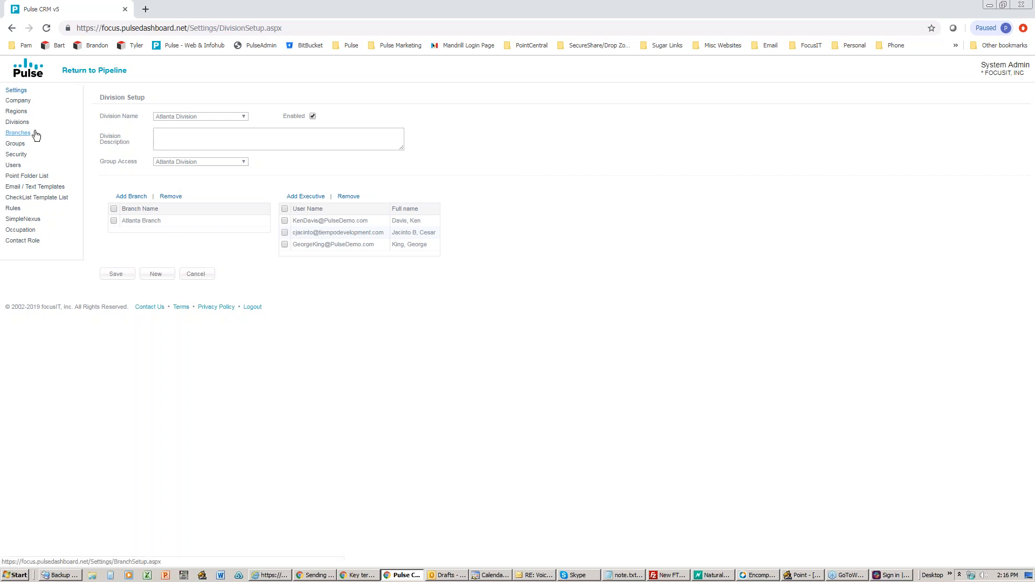
click(176, 118)
click(169, 138)
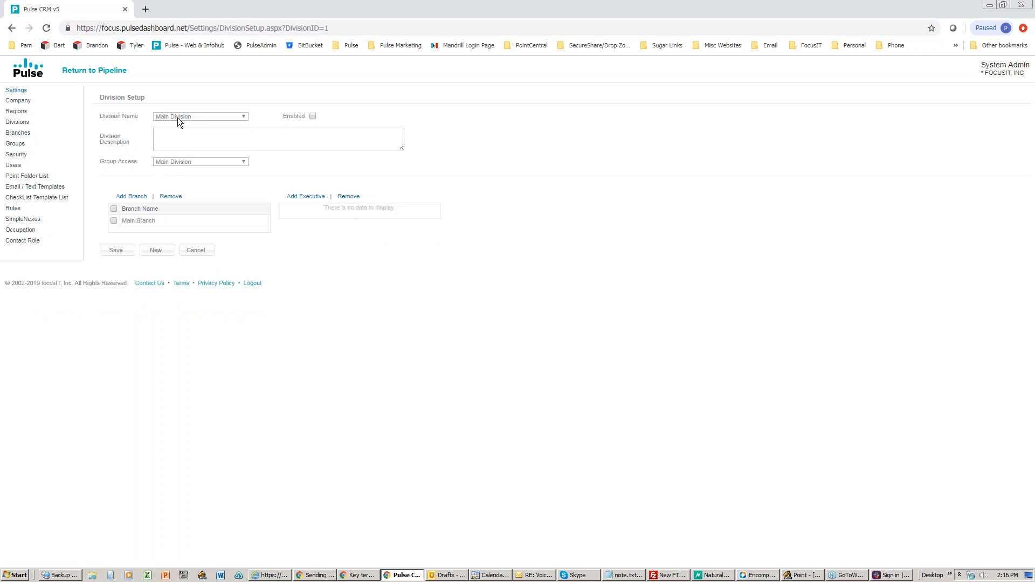
click(16, 111)
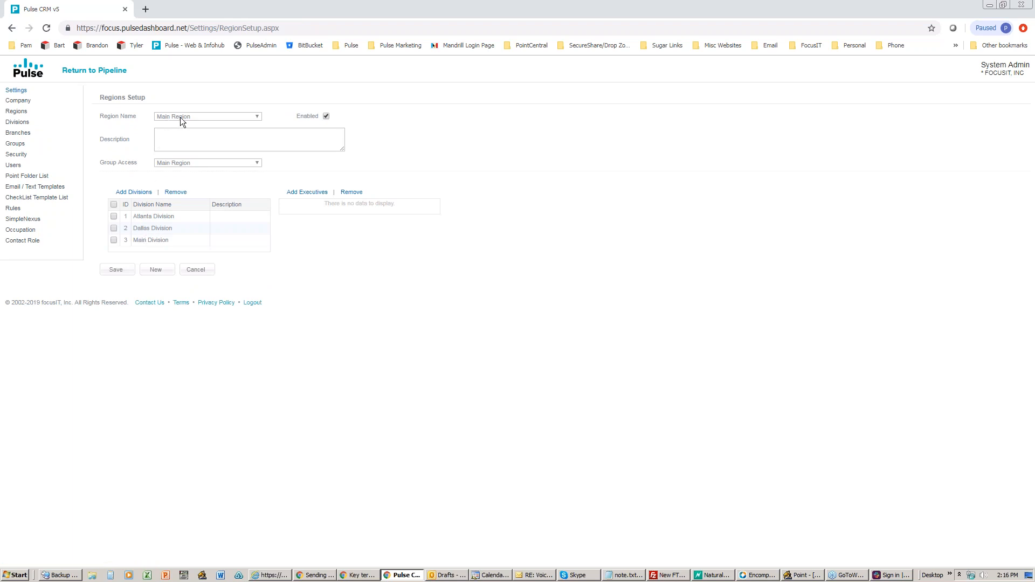
click(15, 123)
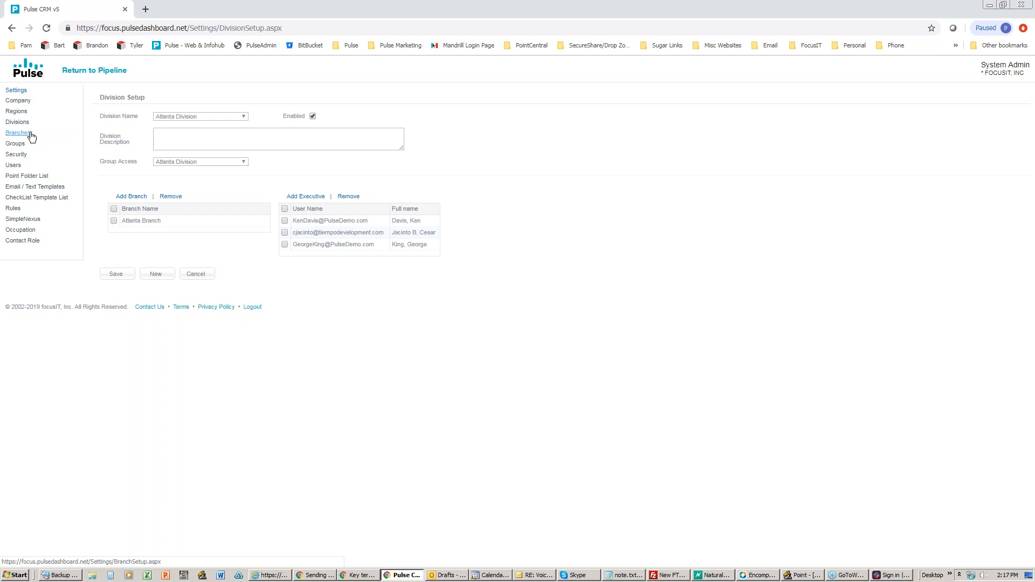
Step: View the Main Branch group's members, then go to the Atlanta Branch setup page
click(13, 145)
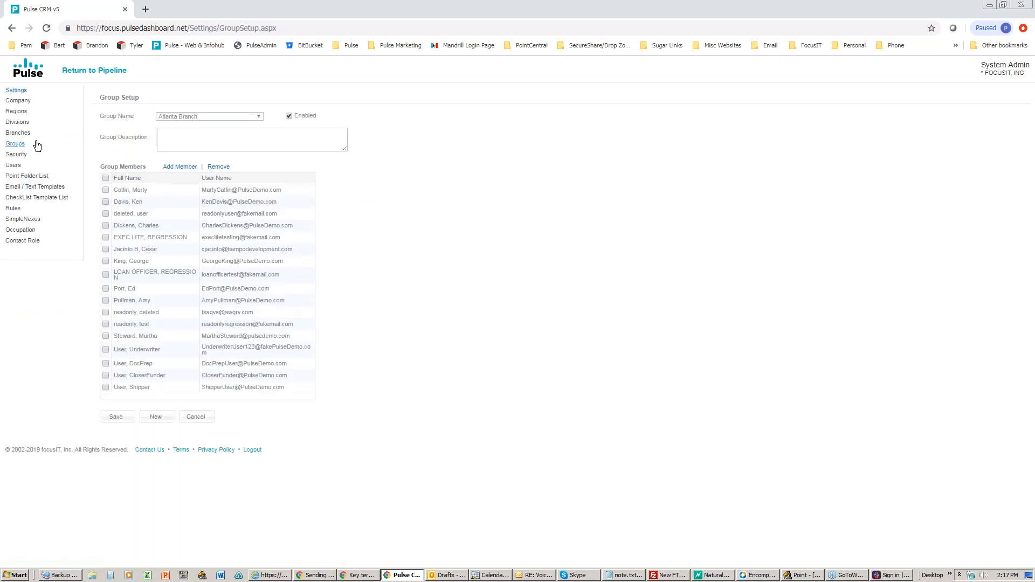
click(243, 116)
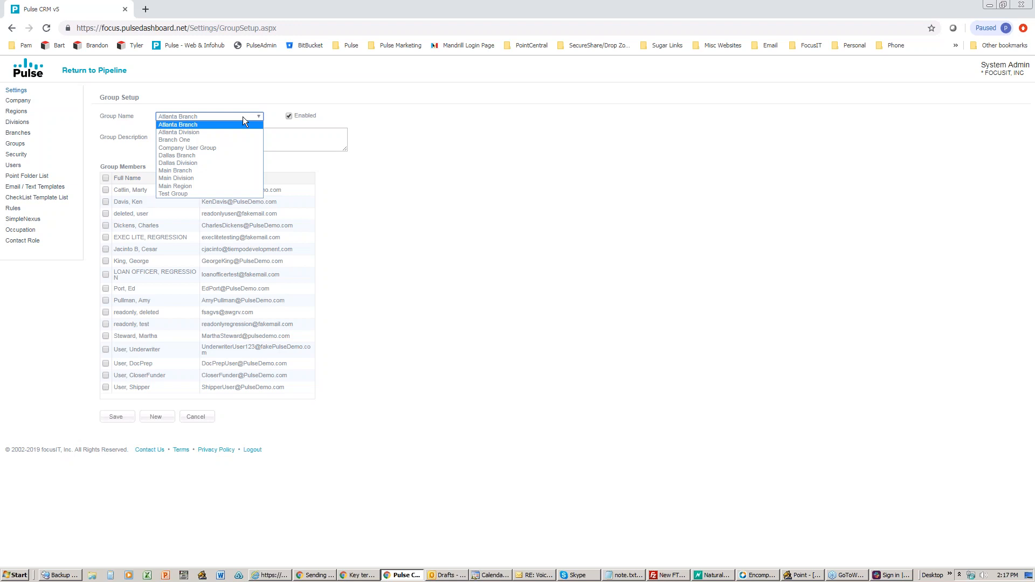
click(209, 171)
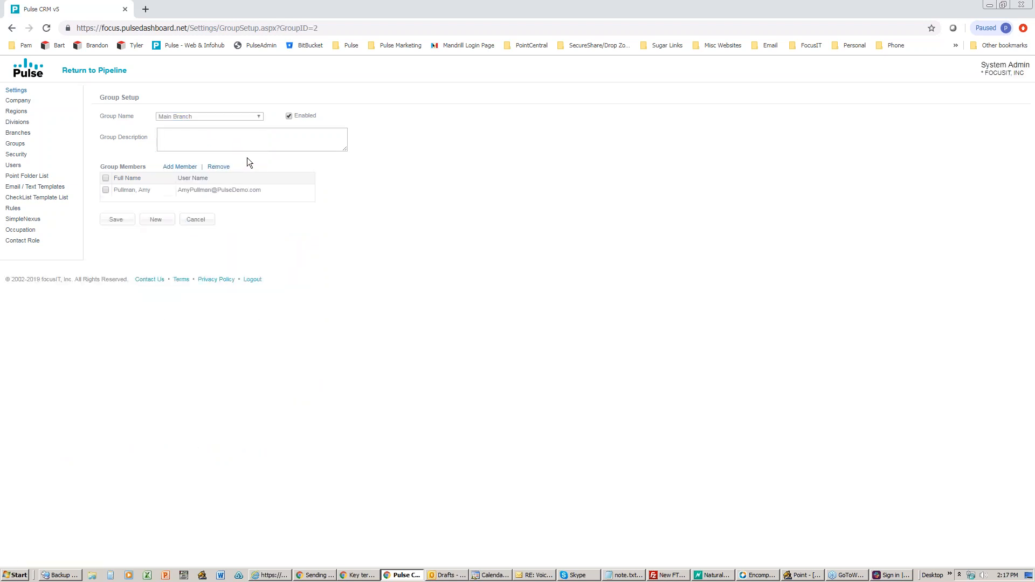
click(17, 132)
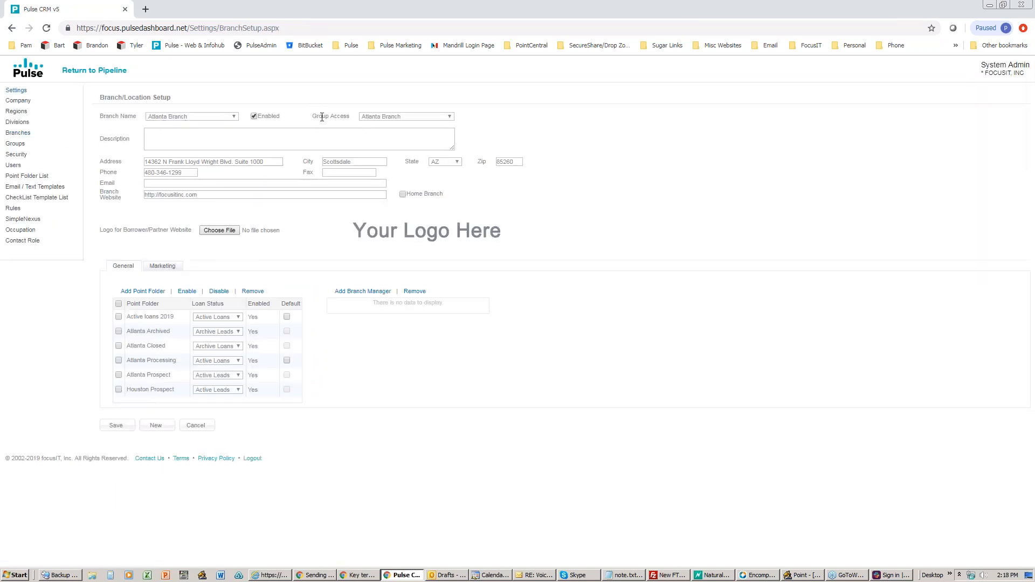
Step: Select Main Branch in Branch/Location Setup and highlight its Main Branch Group Access setting
click(232, 118)
click(206, 144)
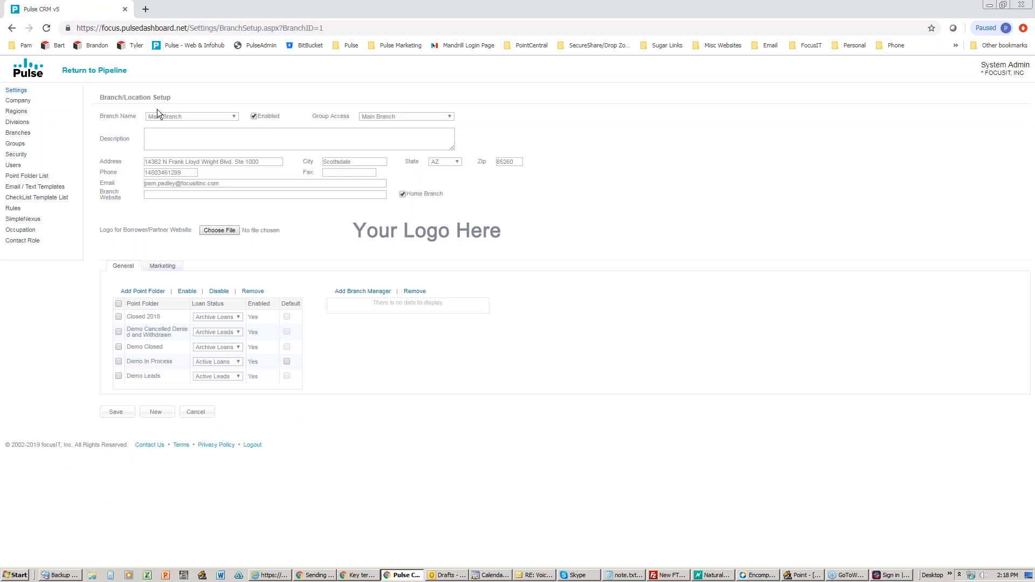
drag(314, 115, 353, 116)
click(290, 207)
click(800, 575)
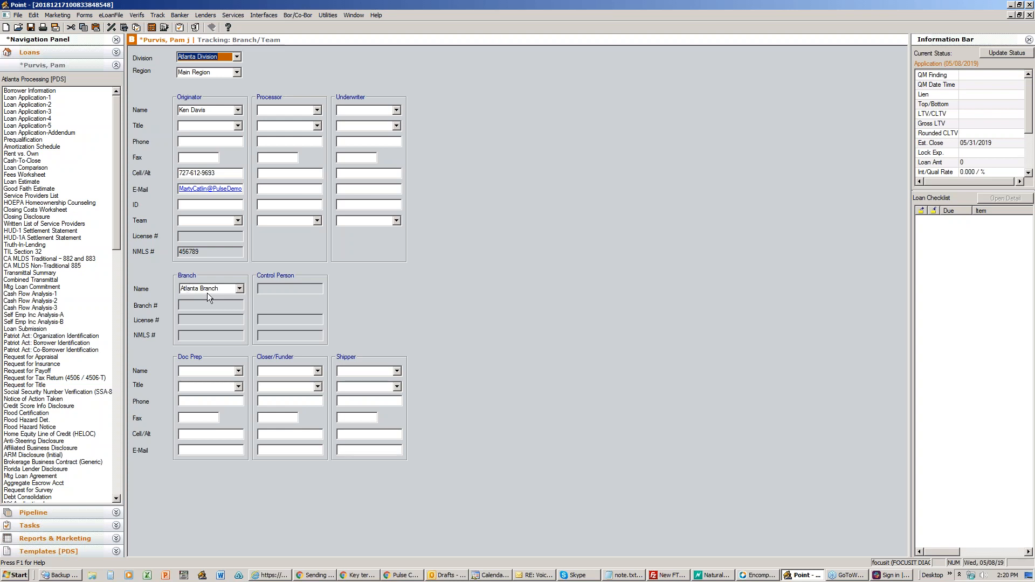
click(1011, 5)
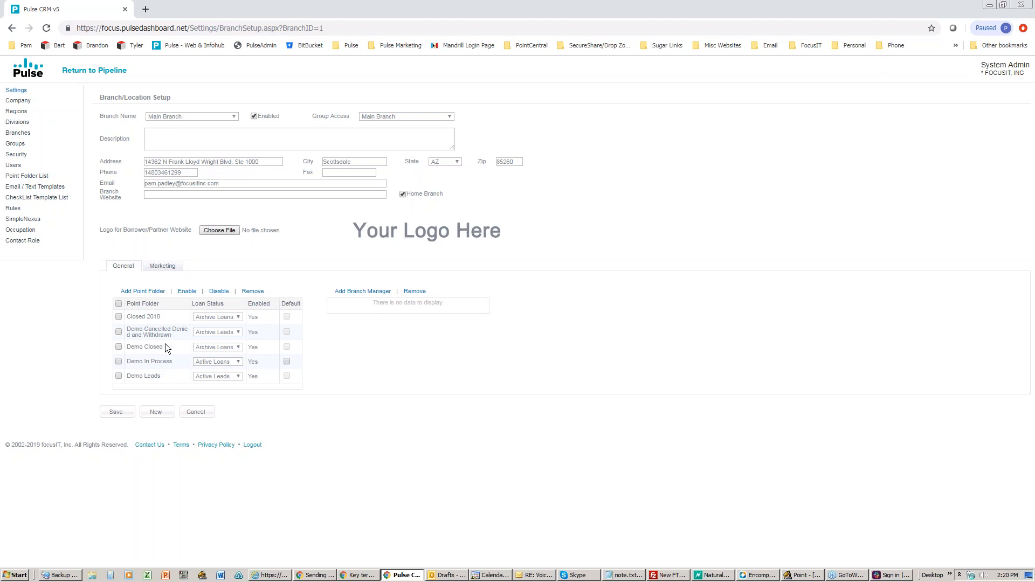
click(194, 120)
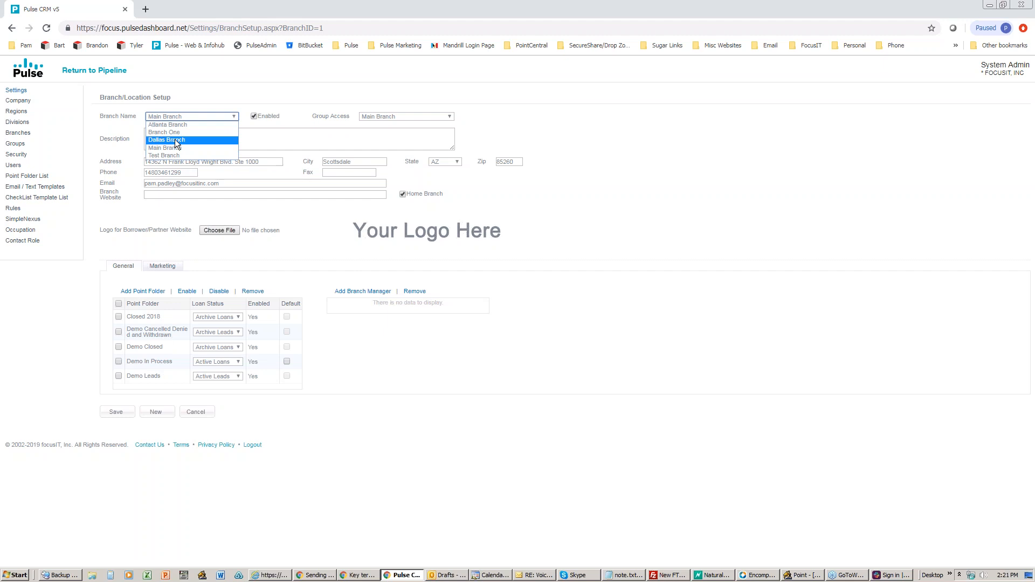
click(160, 147)
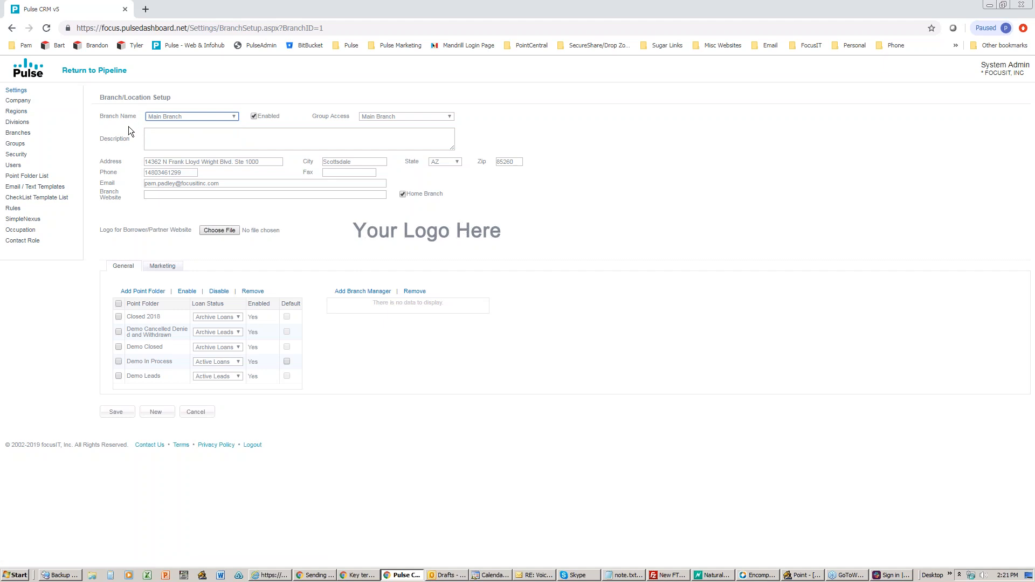
Step: Open Security Setup for the Executive role and browse the Role Name list, briefly checking Point
click(19, 156)
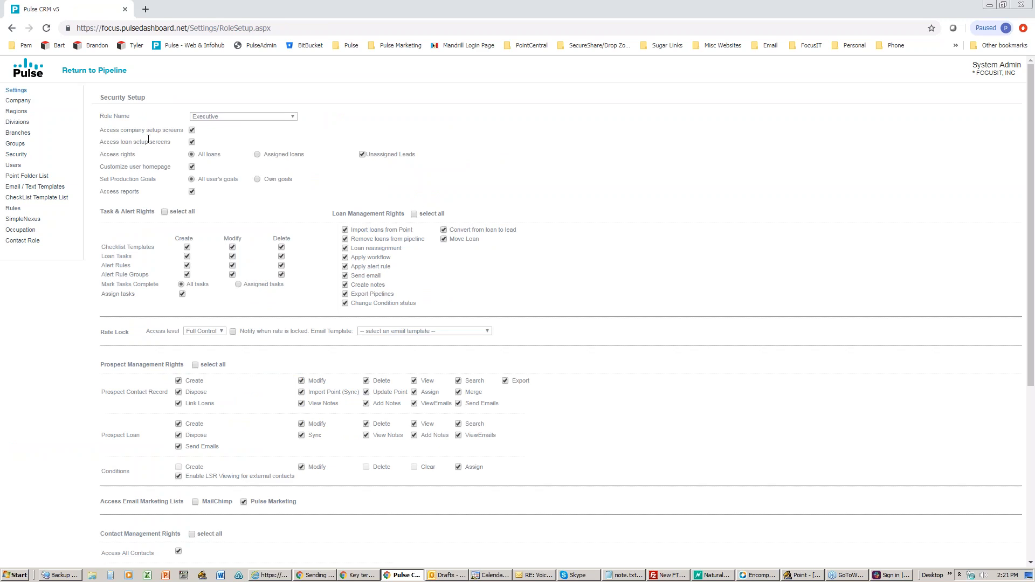
drag(137, 119, 100, 119)
click(293, 117)
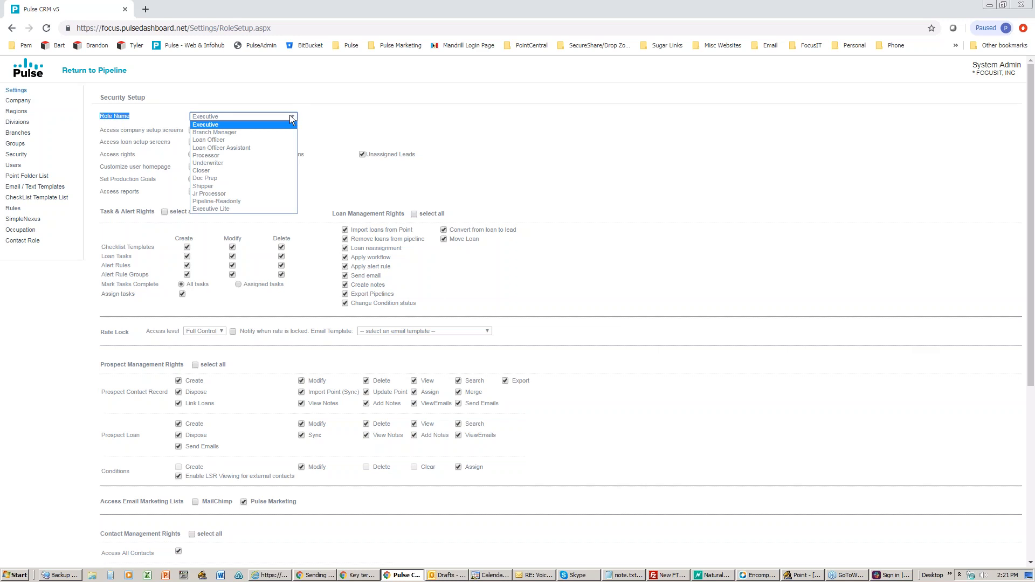
click(802, 575)
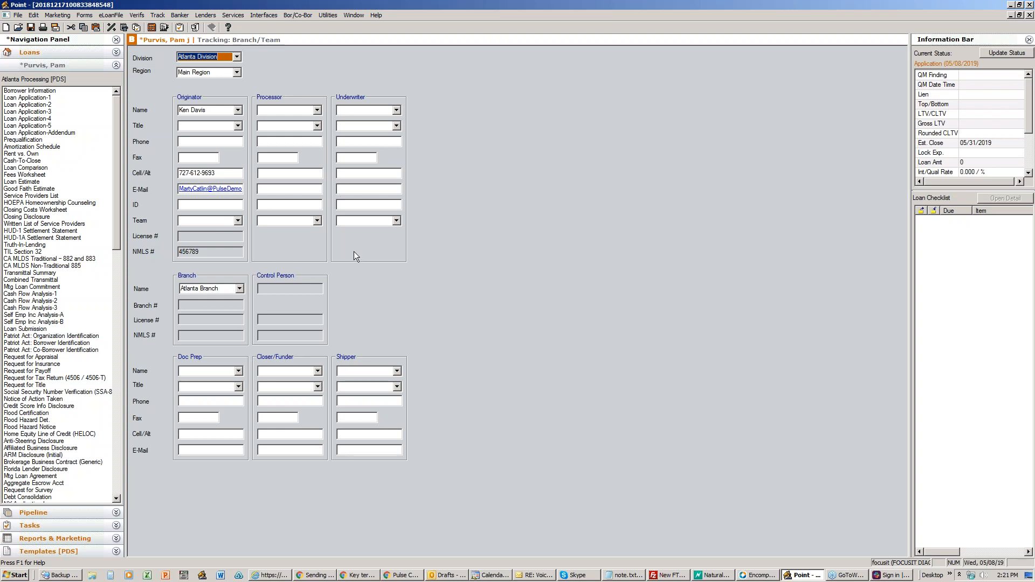
click(1011, 4)
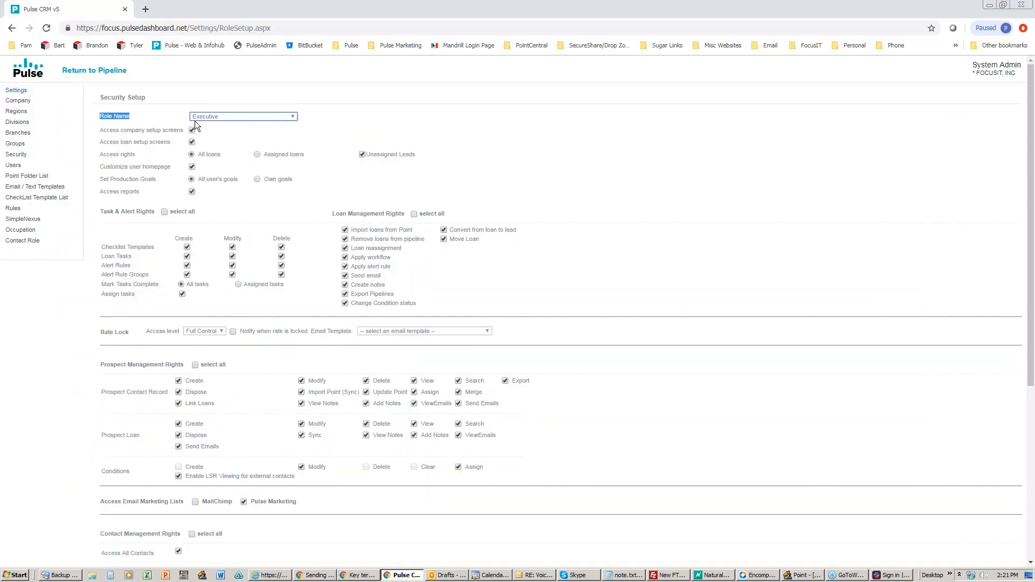
click(257, 118)
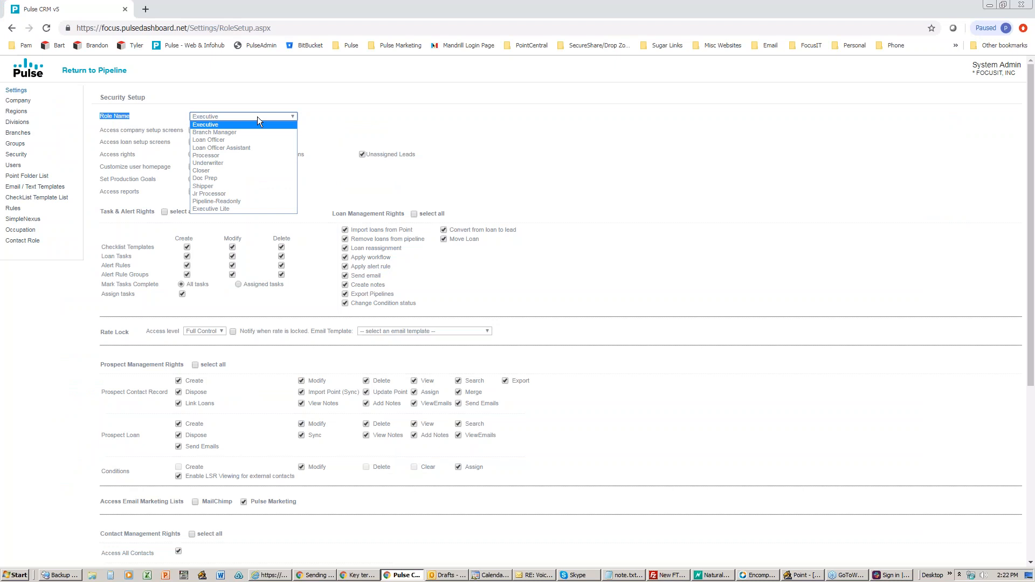
Step: Review the Loan Officer and Processor role rights, then bring up the User List View
click(205, 140)
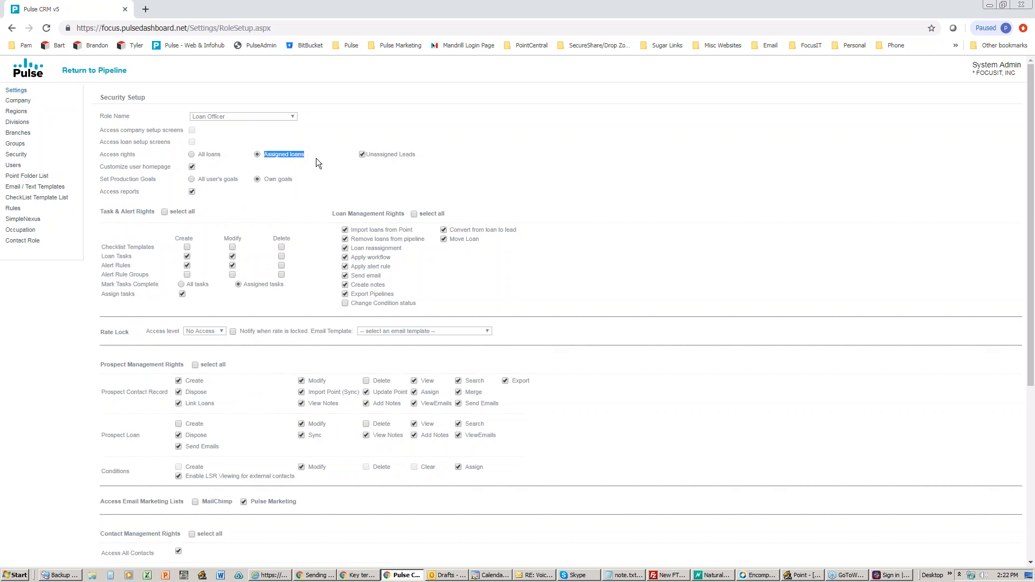
click(290, 118)
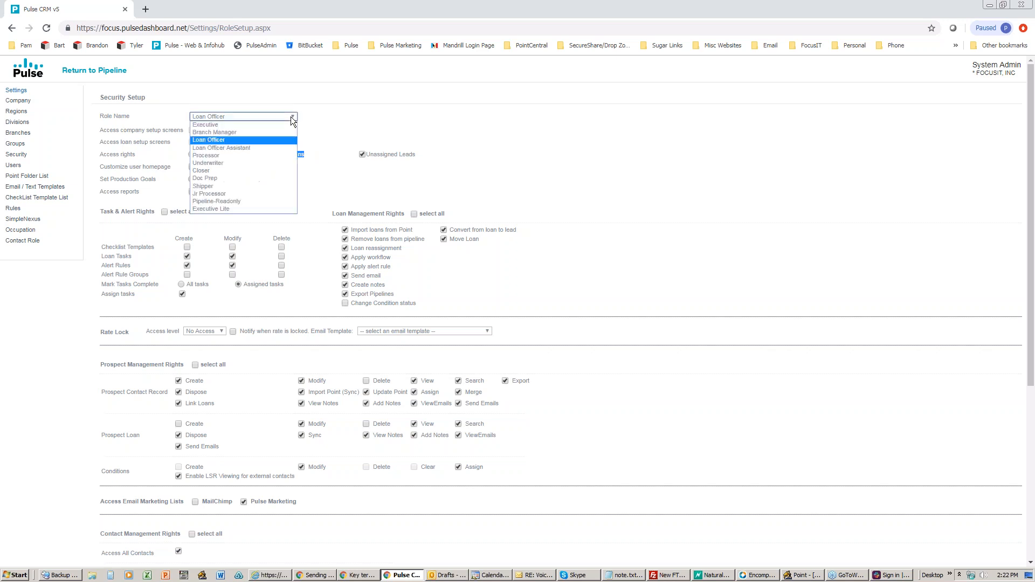
click(241, 156)
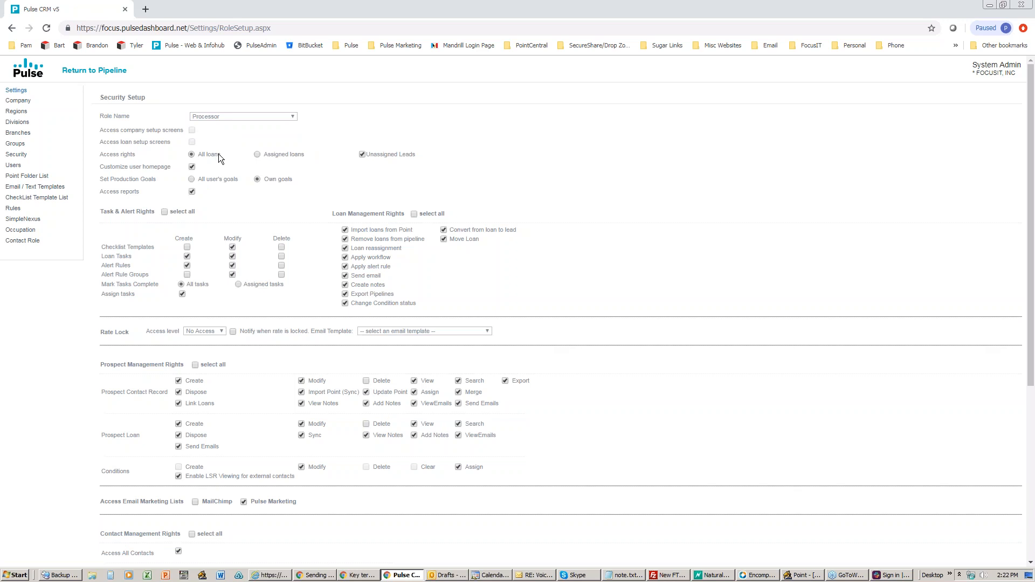
scroll(299, 191, down, 1)
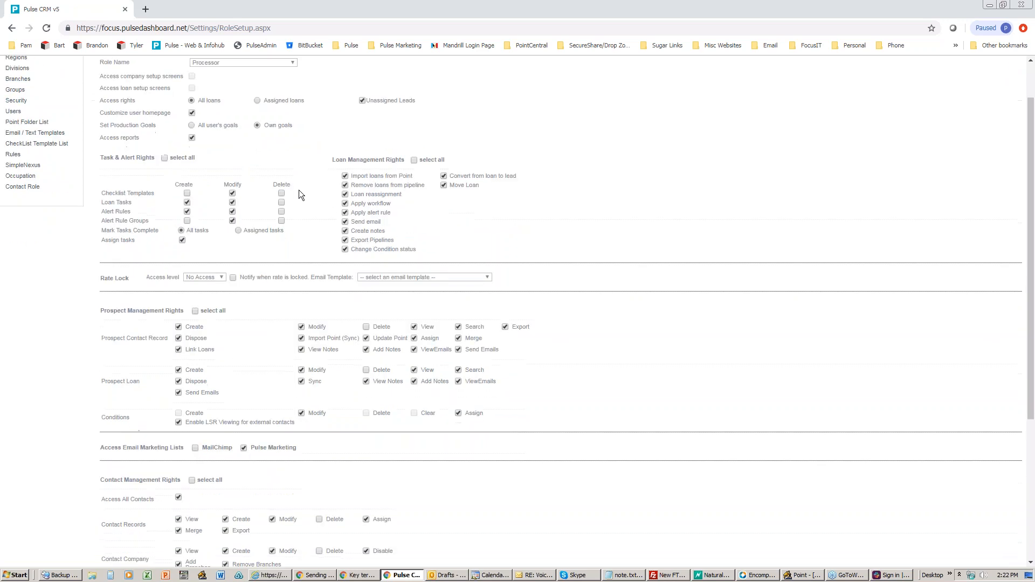
scroll(300, 193, down, 4)
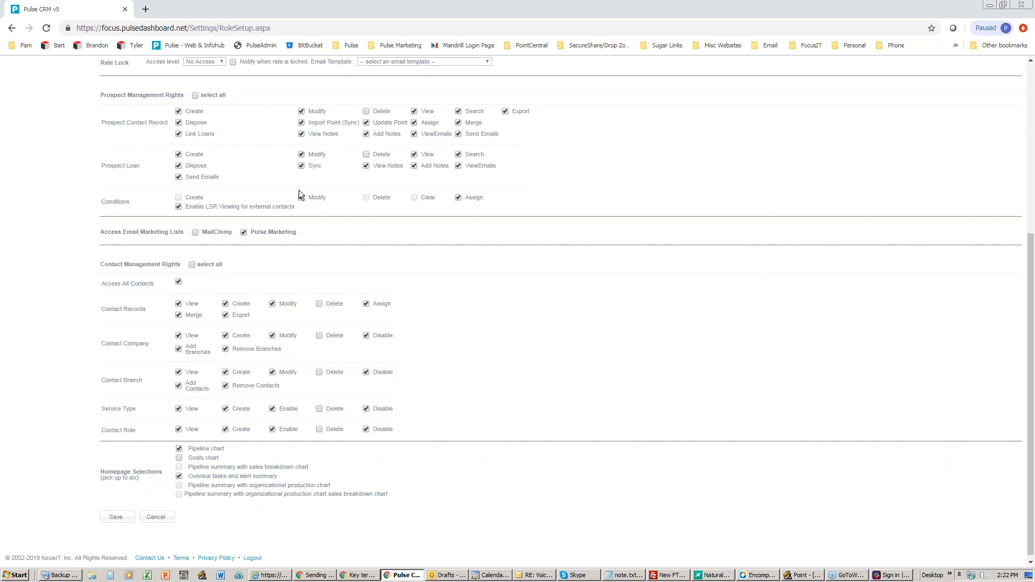
scroll(299, 190, up, 5)
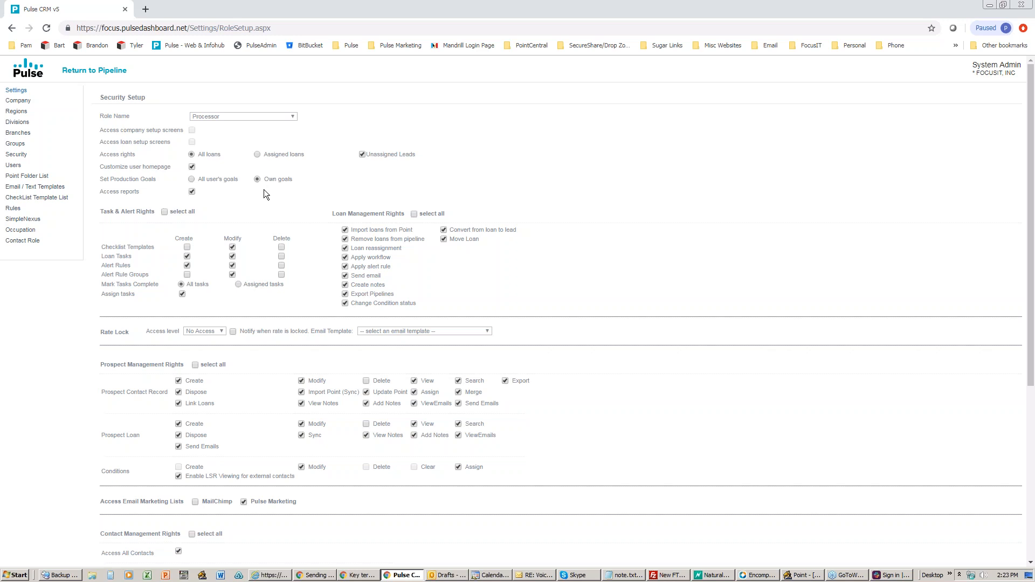
click(13, 165)
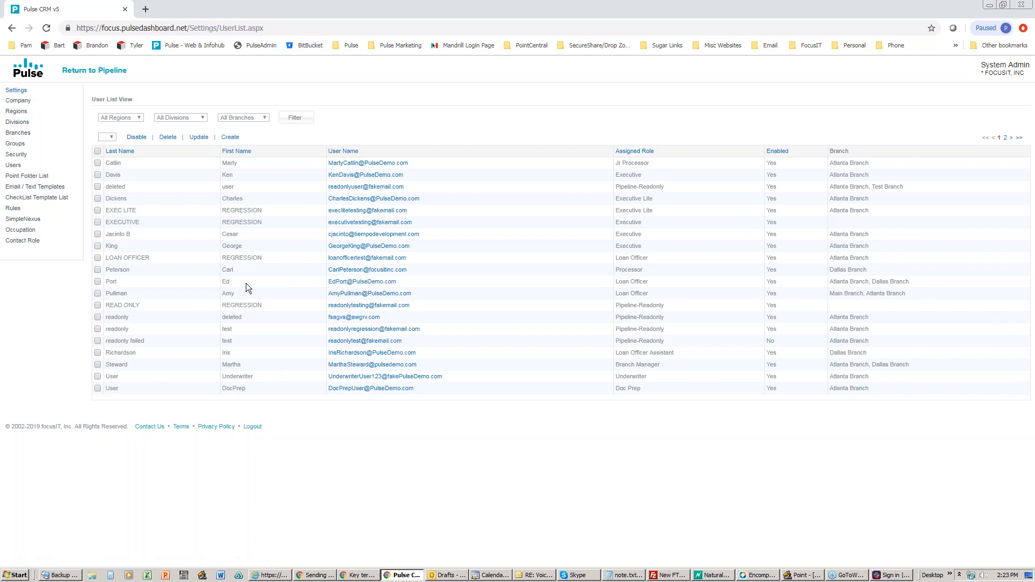
Step: Open an existing loan officer's User Setup, reposition it, then close it unchanged
click(370, 282)
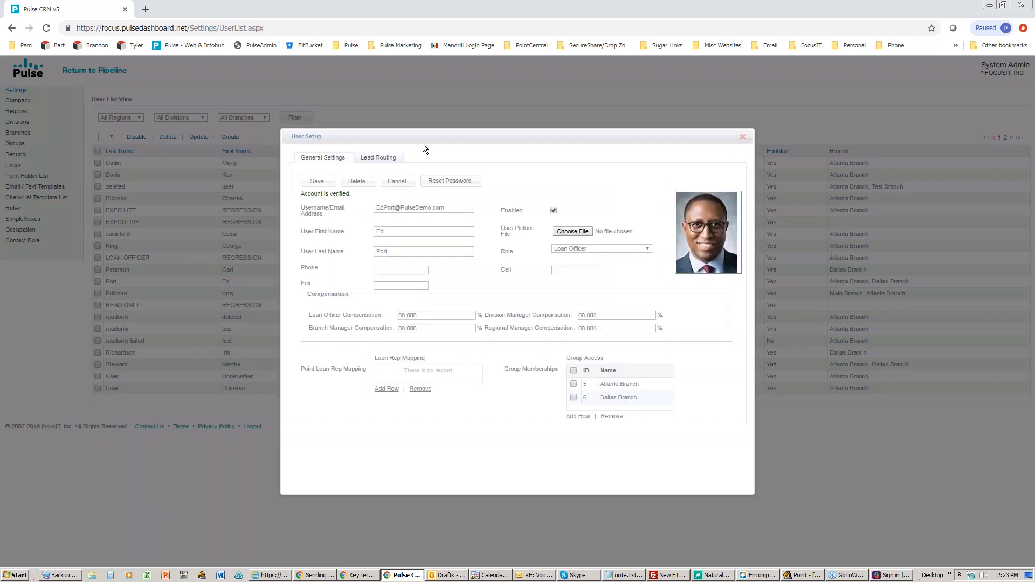
drag(423, 137, 326, 120)
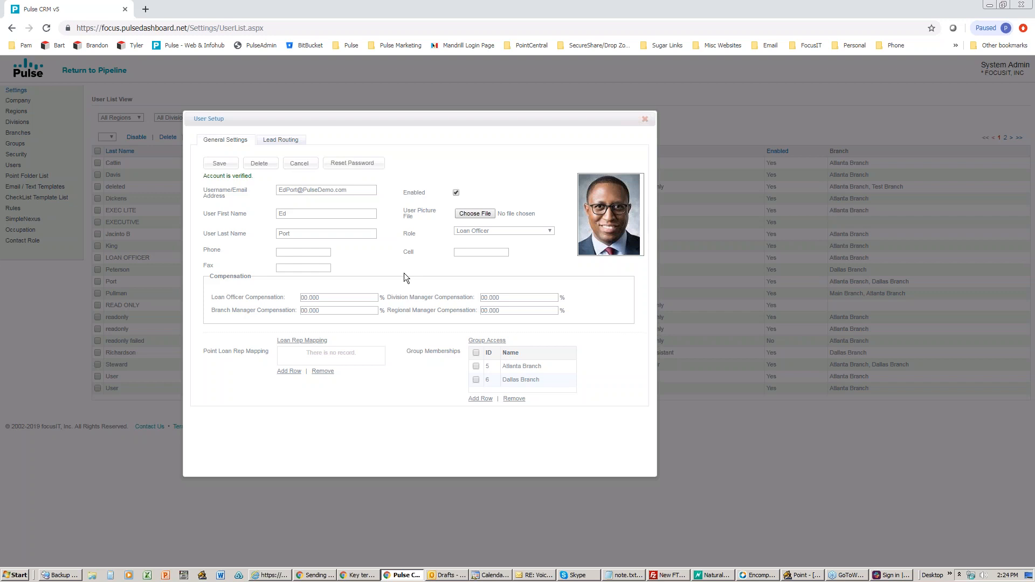
click(645, 119)
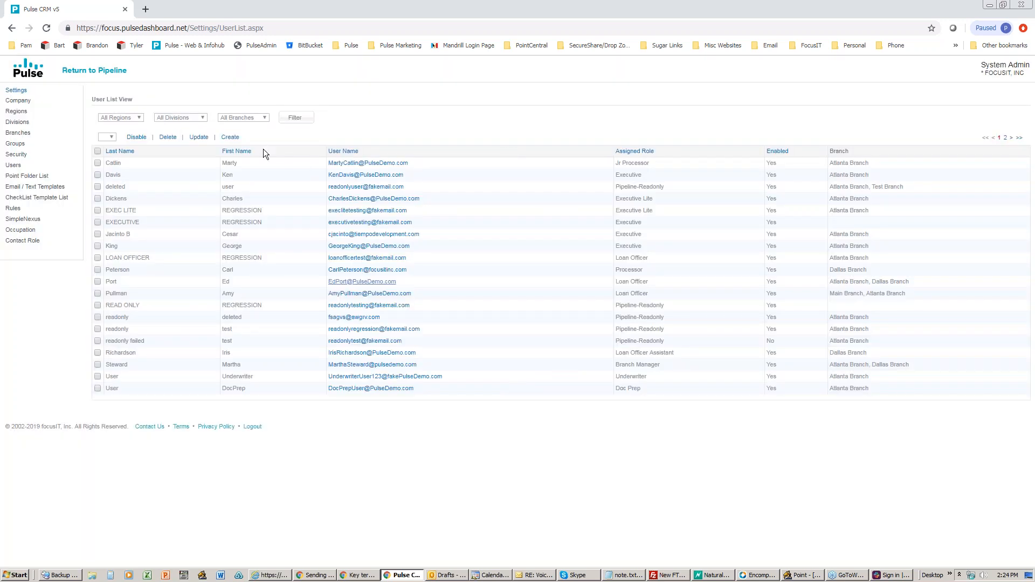
Step: Start a new user from the Create link and place the cursor in the Username/Email Address field
click(229, 136)
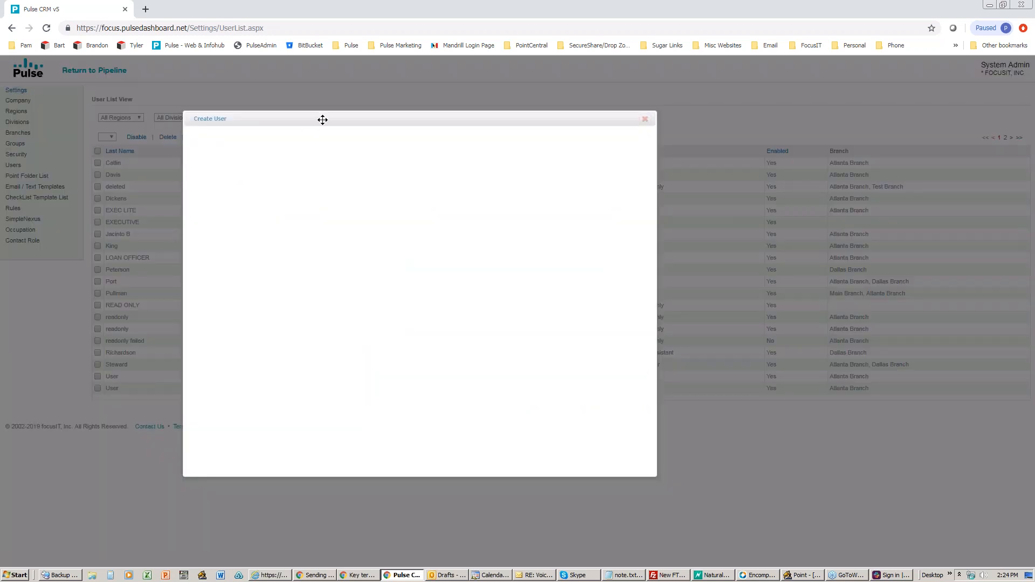
drag(323, 119, 327, 119)
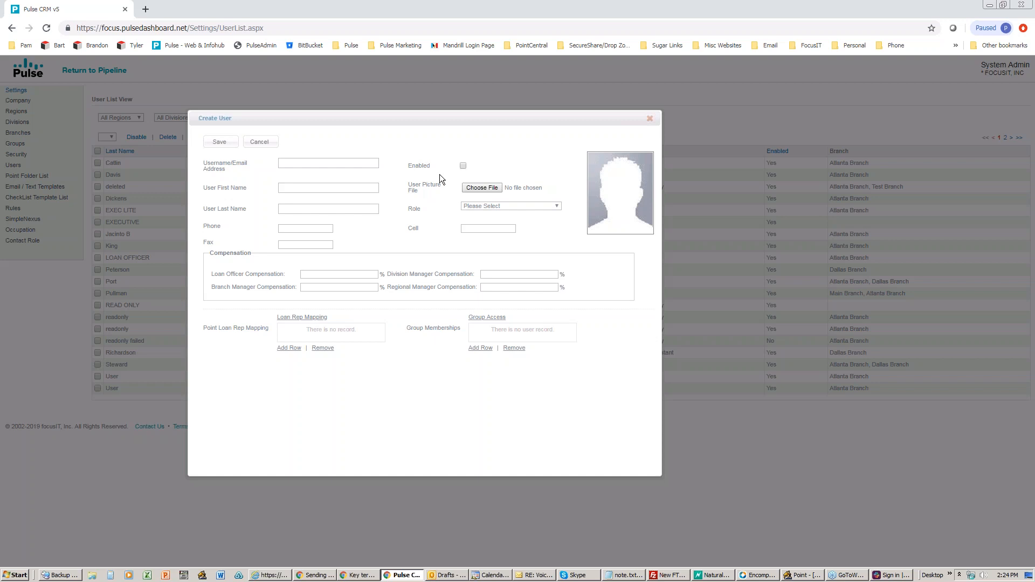
click(284, 162)
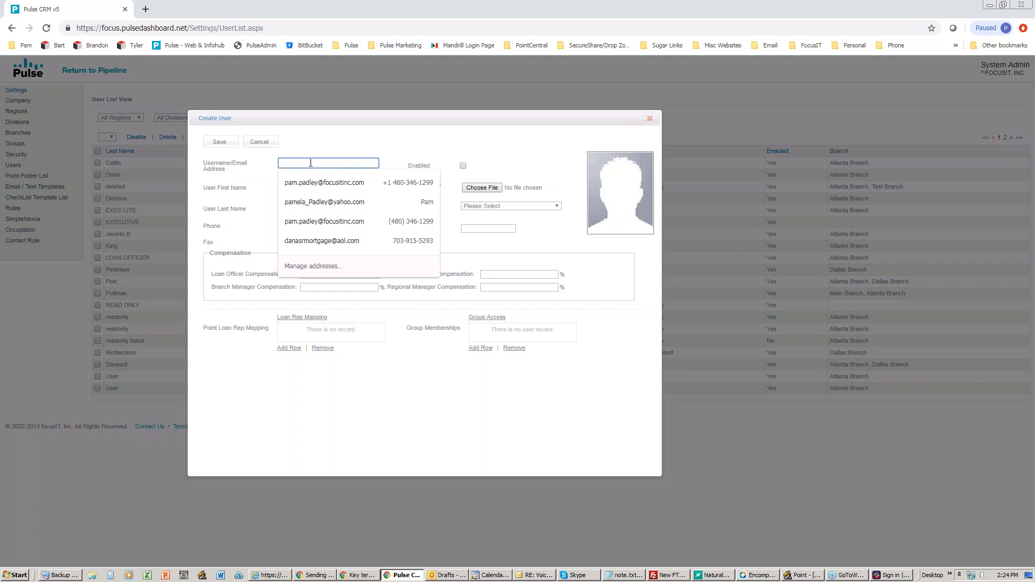
Step: Autofill the username e-mail and phone, then enter the new user's first and last name
click(302, 221)
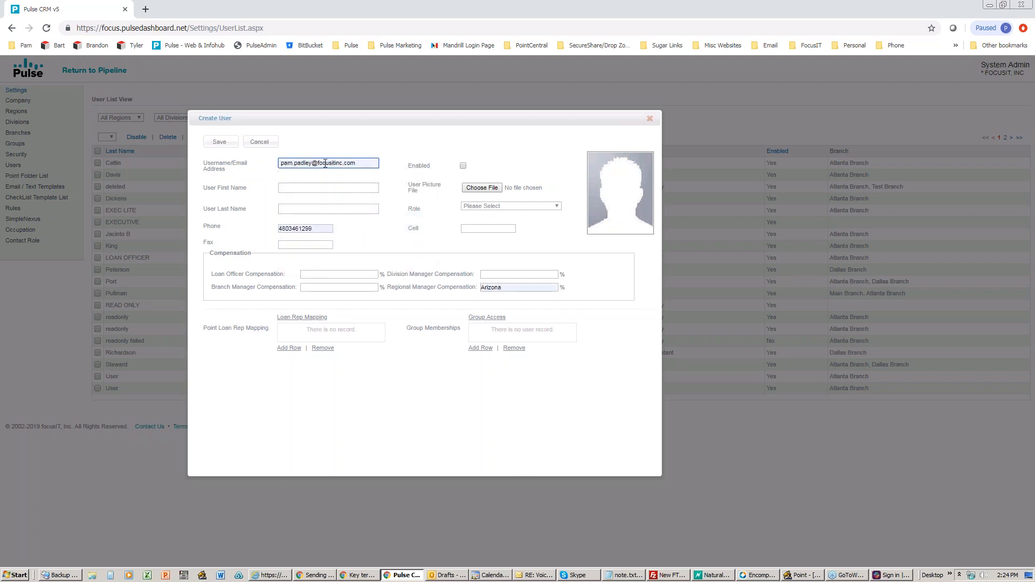
click(302, 188)
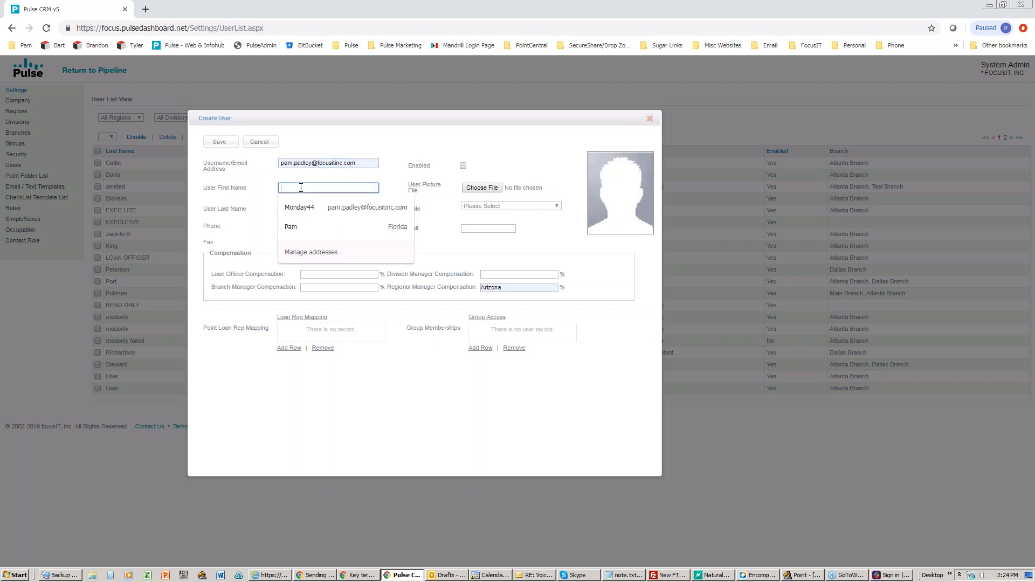
key(Tab)
key(Tab)
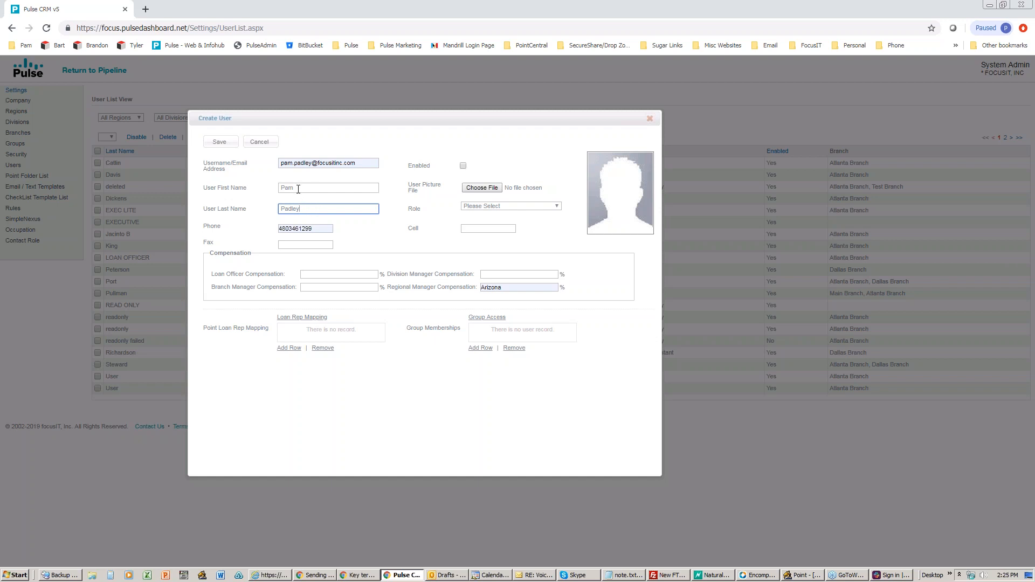
Step: Correct the first name by removing the added middle initial
click(305, 188)
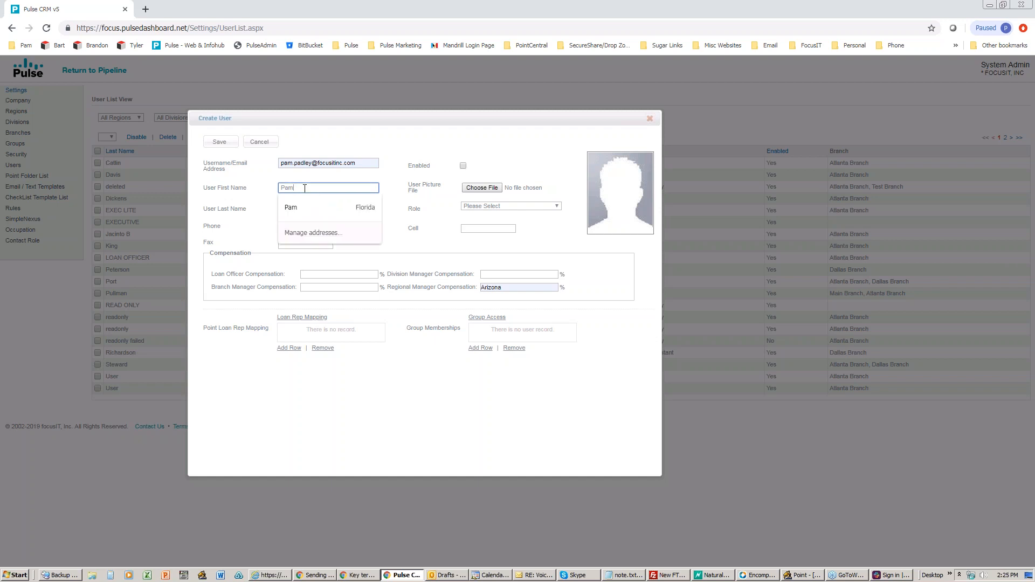
text(J)
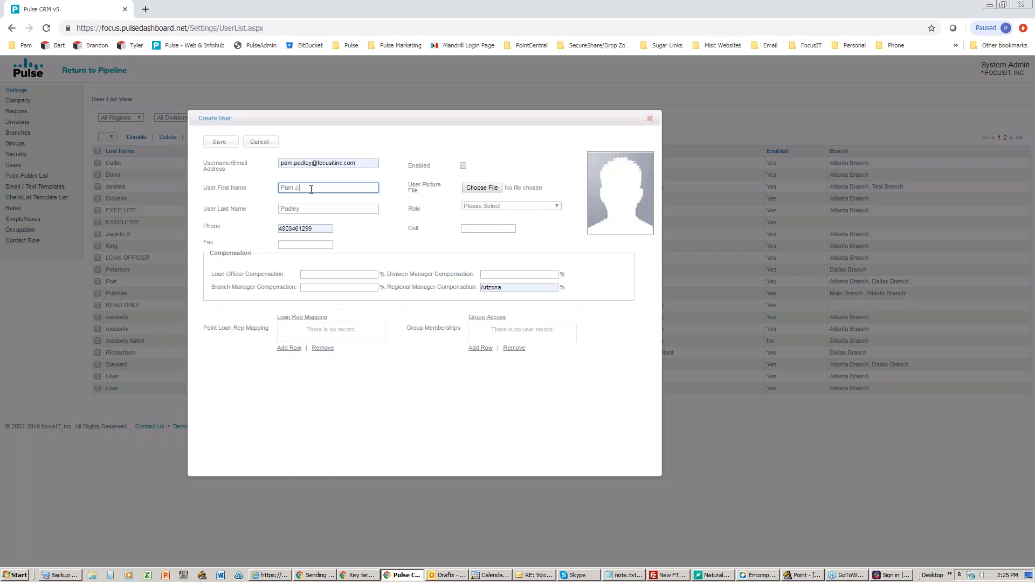
drag(296, 189, 309, 189)
key(BackSpace)
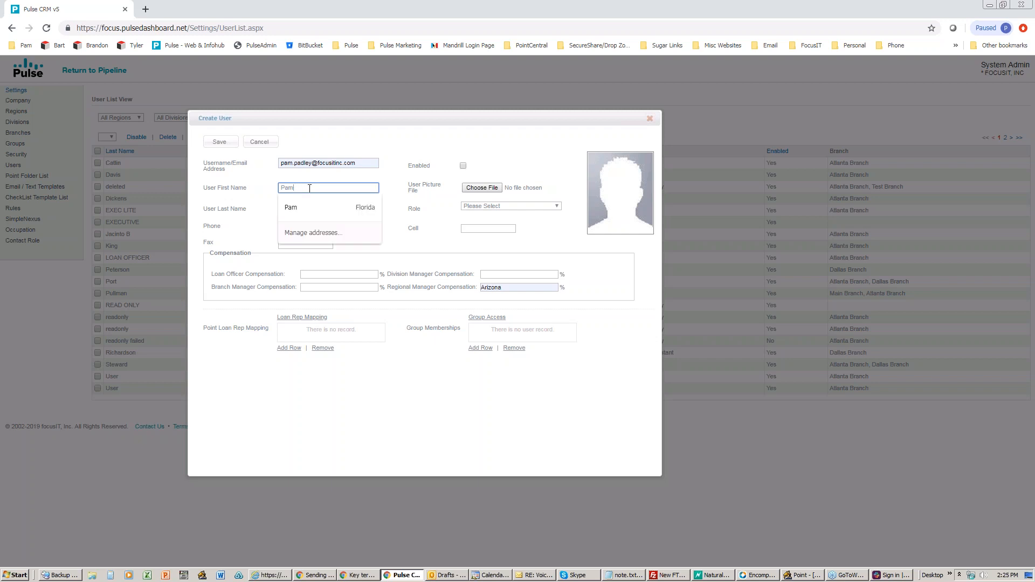
key(Down)
key(Return)
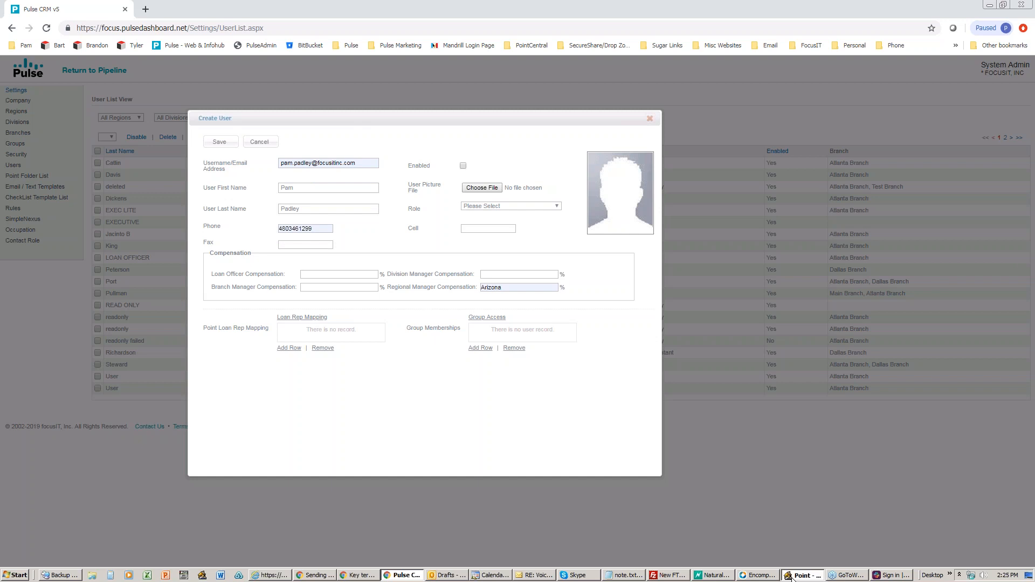
Step: Close the Point loan file and open the Utilities > Dropdown Lists > Originator list
click(801, 575)
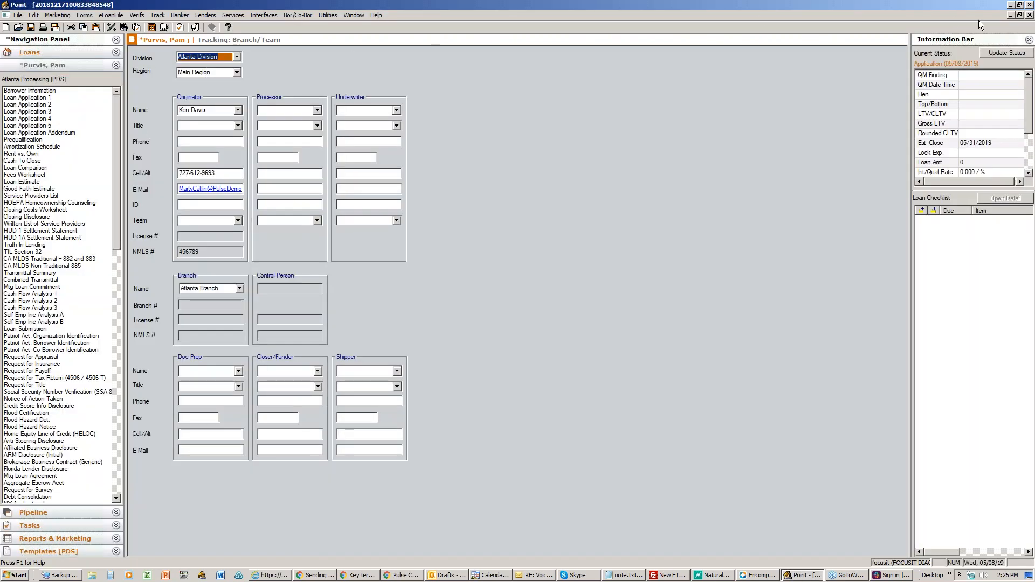
click(1029, 15)
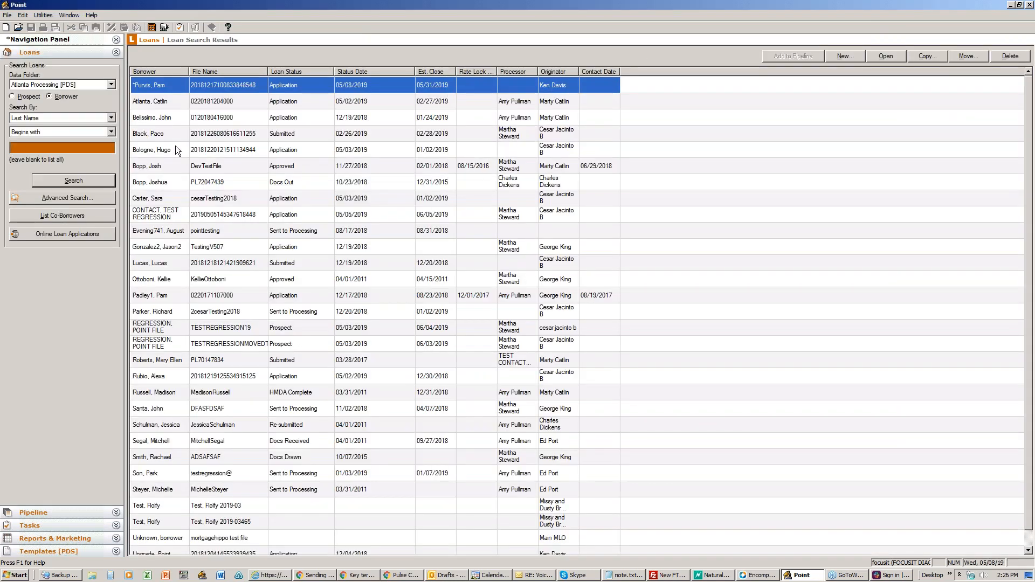
click(44, 16)
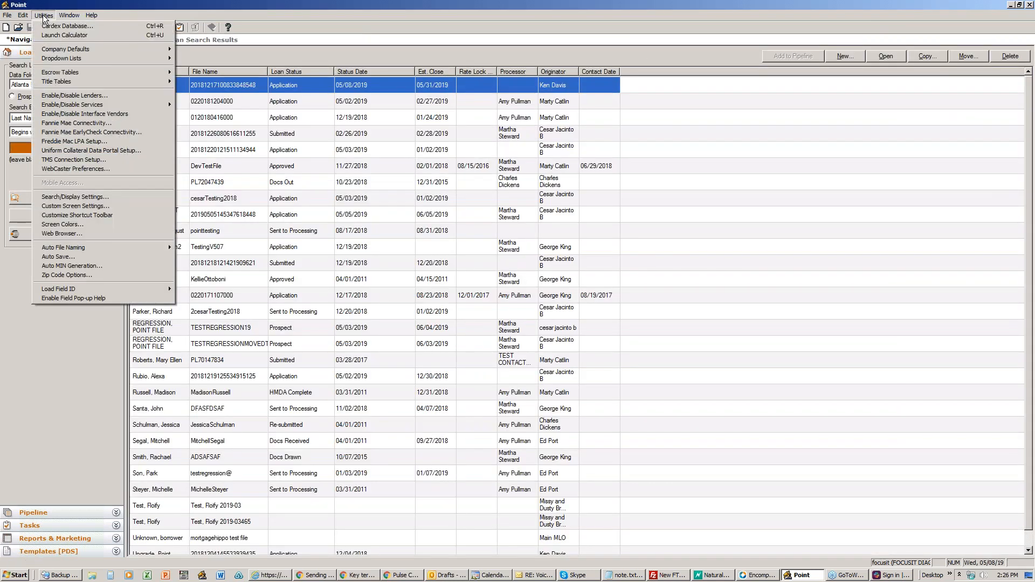
mouse_move(56, 56)
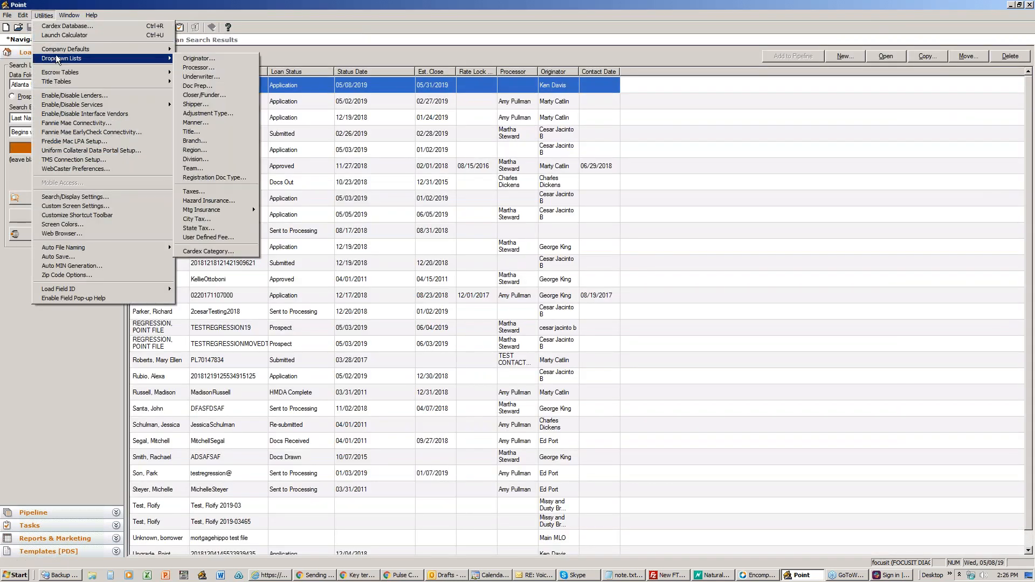
click(195, 61)
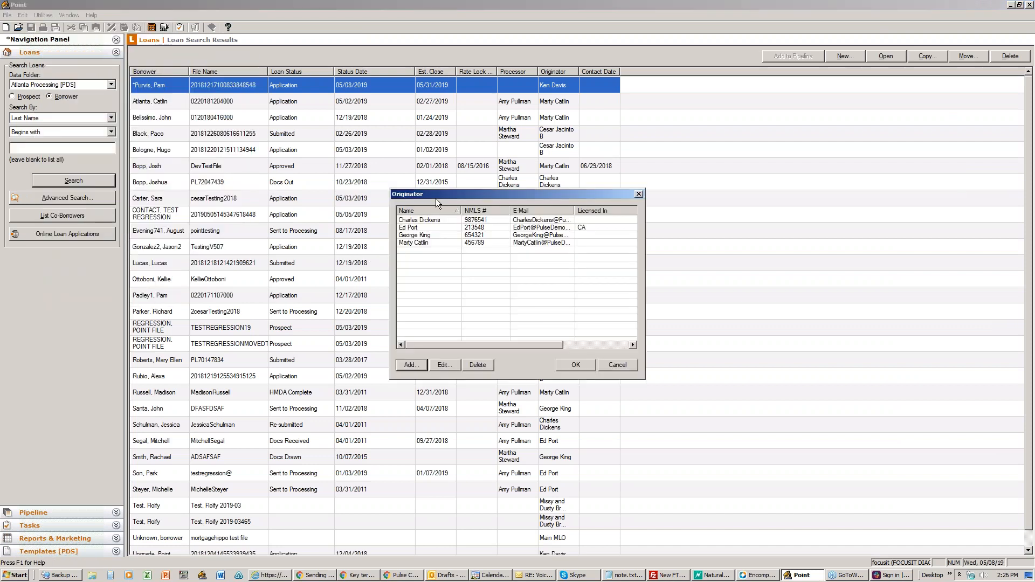
drag(438, 193, 328, 184)
Step: Cancel adding an originator, close the list unchanged, and return to Pulse CRM
click(300, 356)
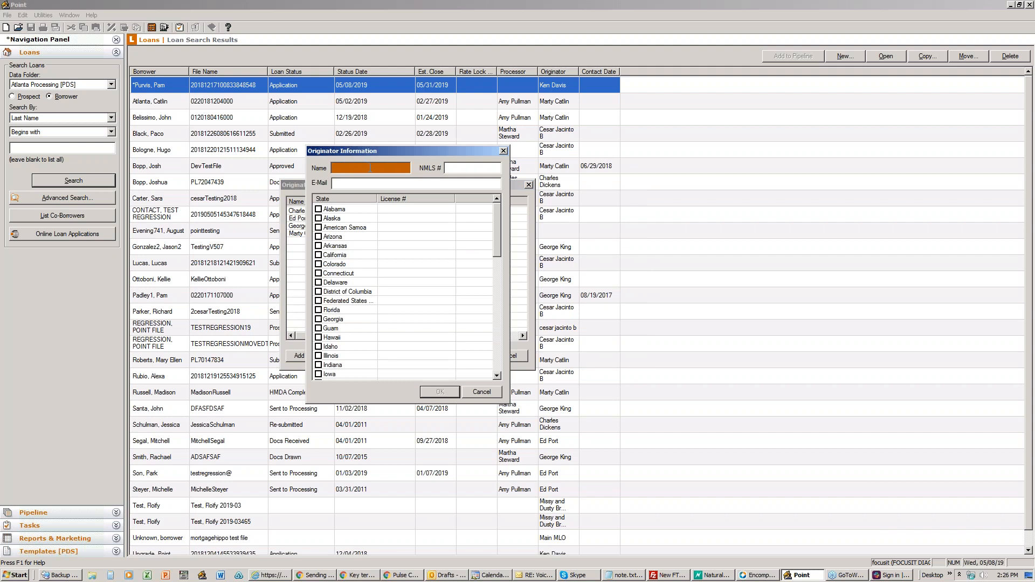
click(503, 151)
click(492, 357)
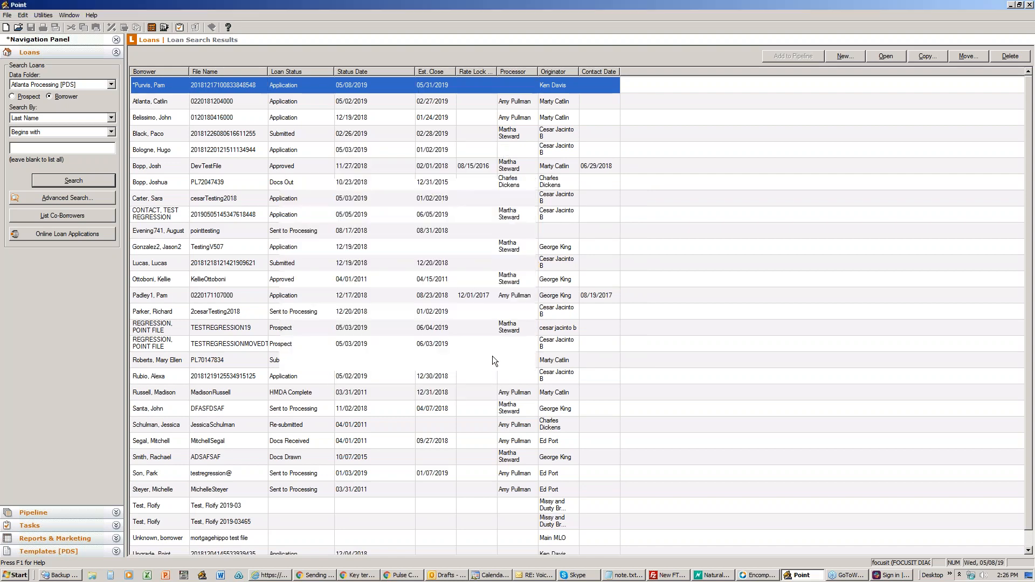
click(1011, 4)
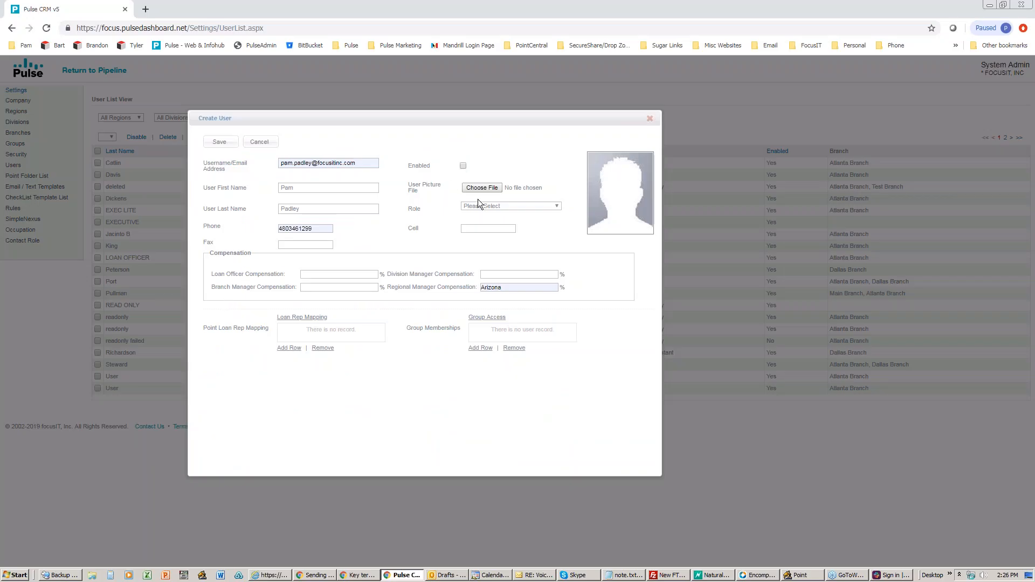
Step: Close the Role dropdown without choosing a role, then bring Point's loan search results forward
click(495, 206)
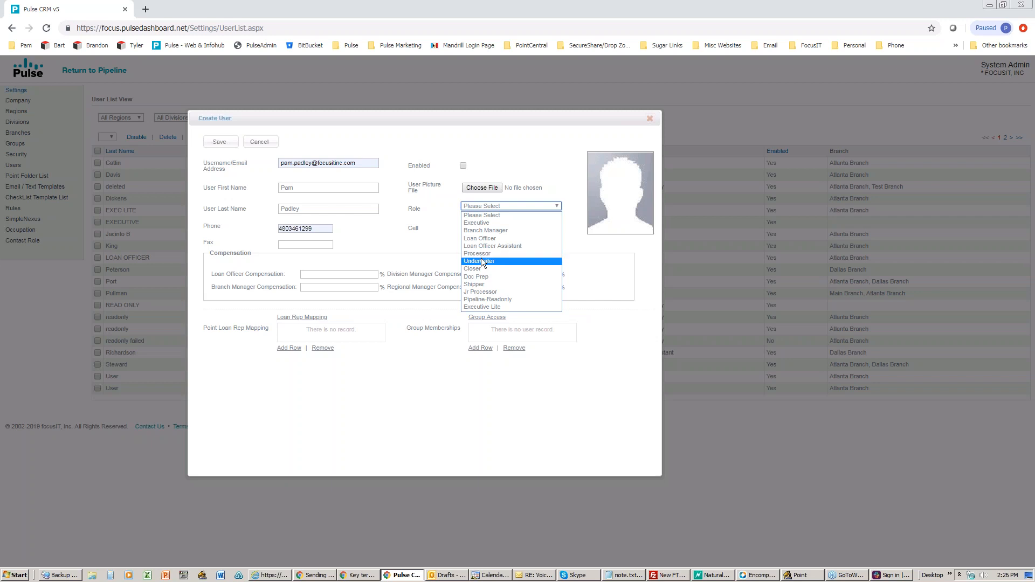
click(580, 239)
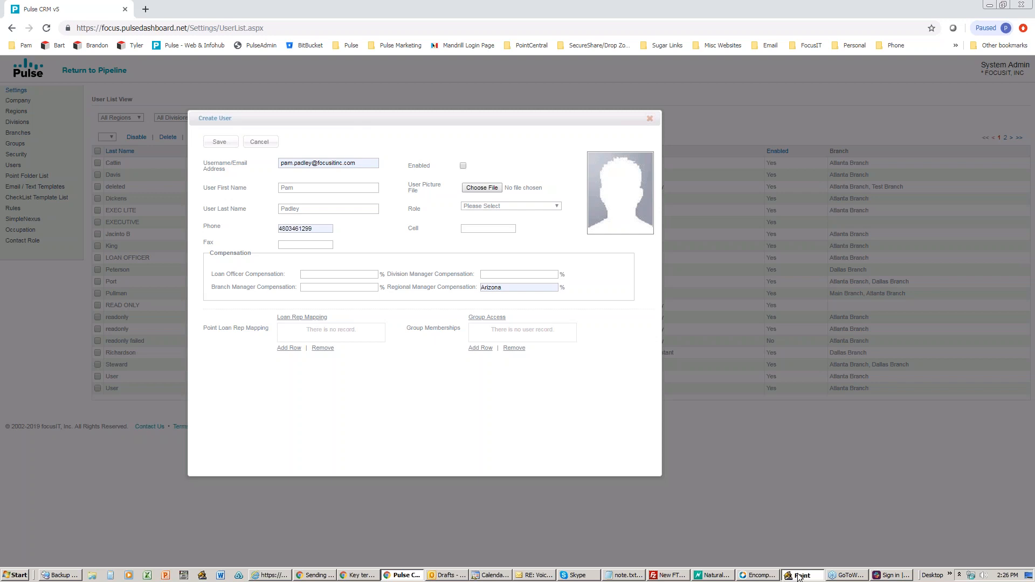
click(795, 573)
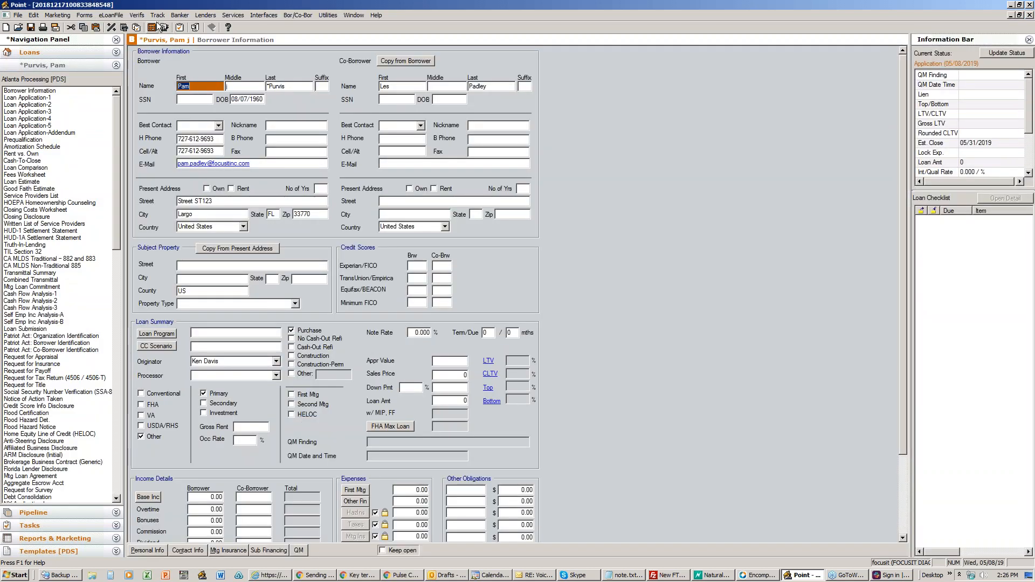
Step: Show the loan's Track > Branch/Team page with Atlanta Division, Main Region and Atlanta Branch
click(160, 28)
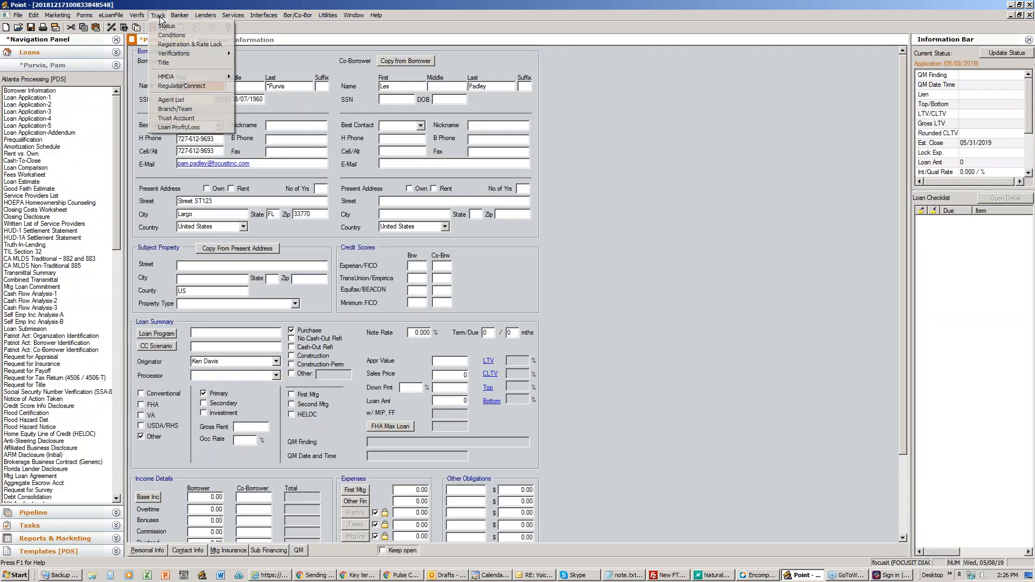
click(178, 110)
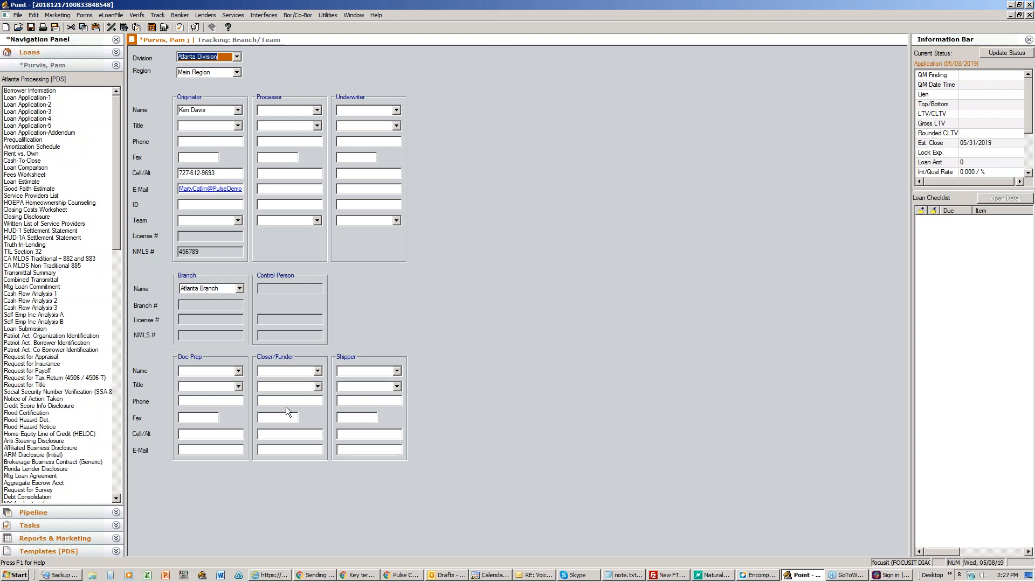
Step: Close the loan and open the Borrower Master FHA template from Templates [PDS]
click(1029, 16)
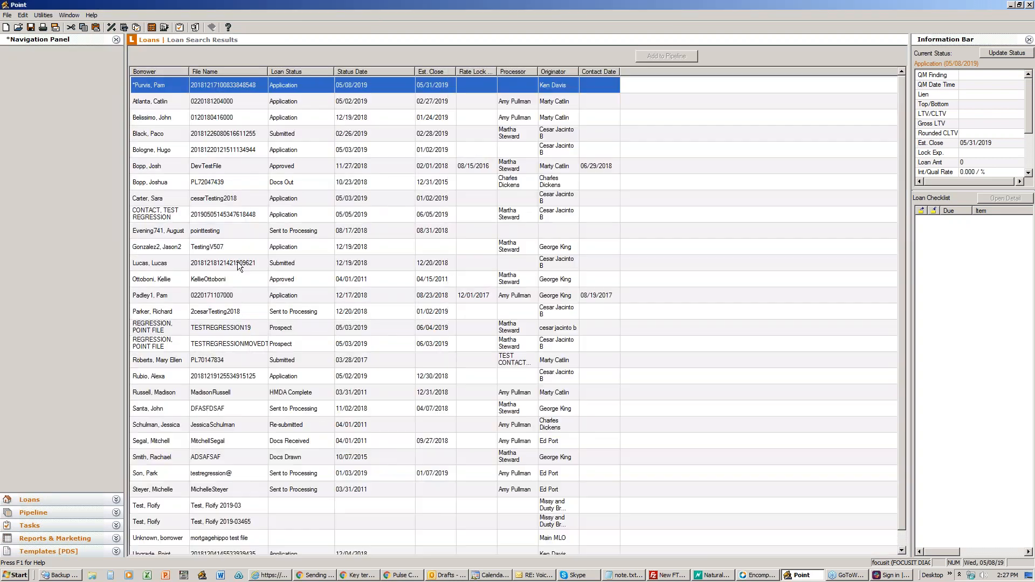
click(37, 552)
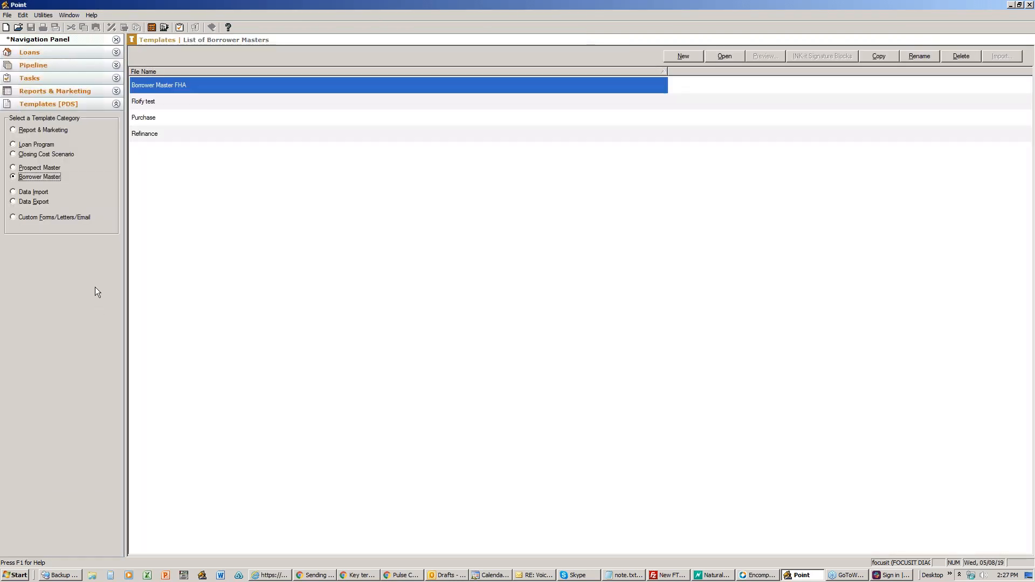
double_click(170, 85)
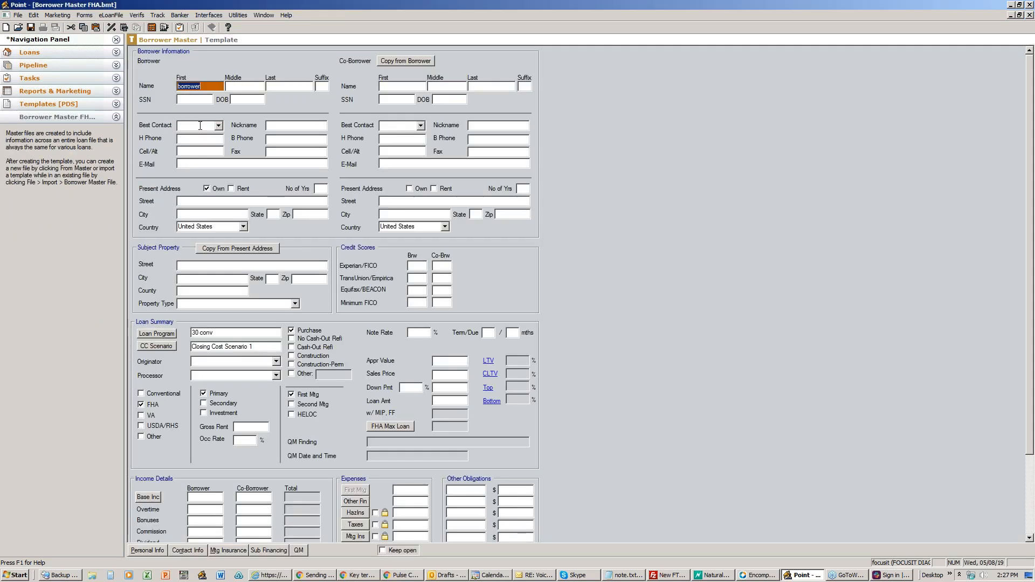
click(157, 15)
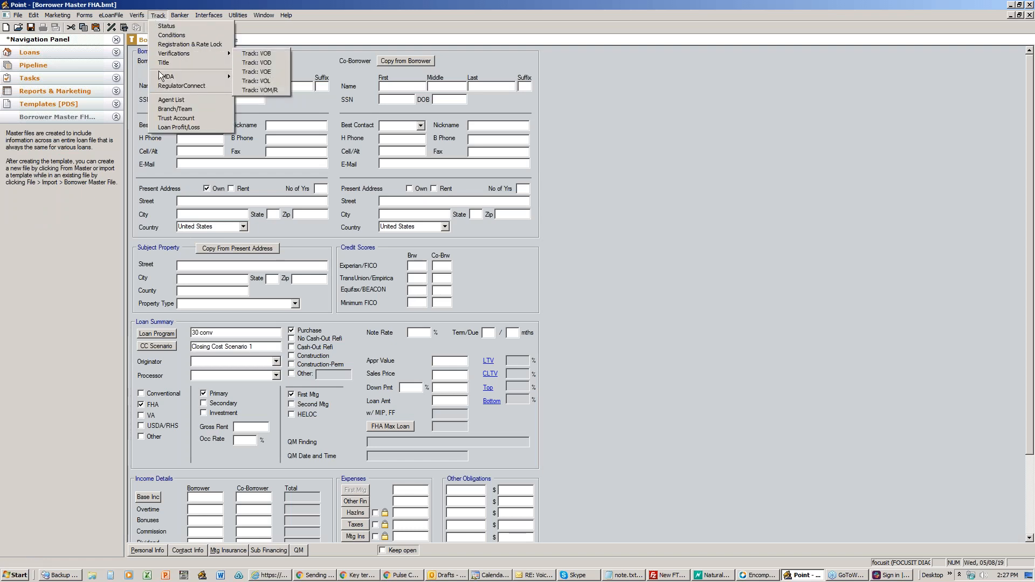
Step: On the template's Branch/Team page, enter Doc Prep title 'Loan Officer' and Closer/Funder 'Processor Ass'
click(159, 102)
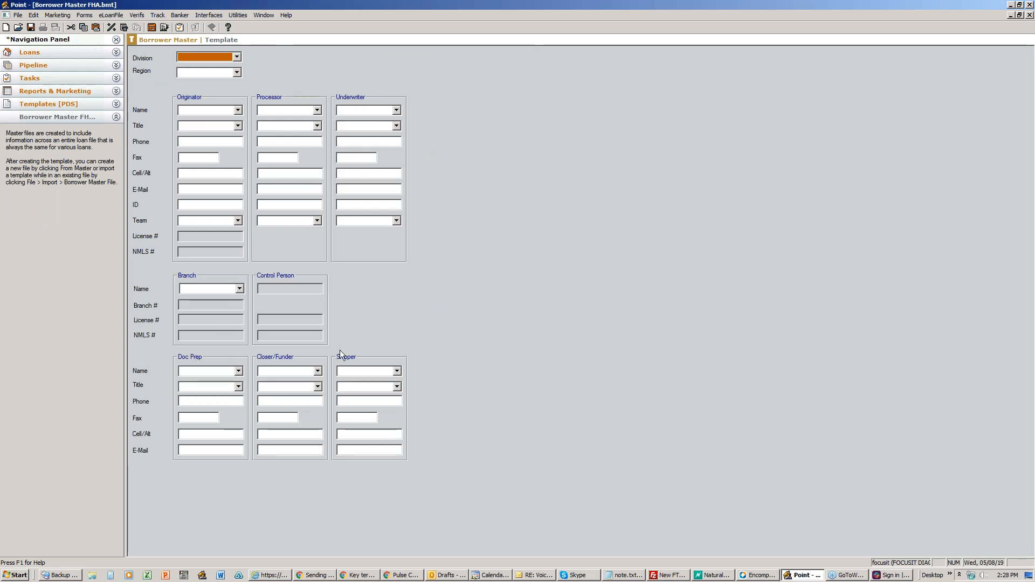
click(345, 126)
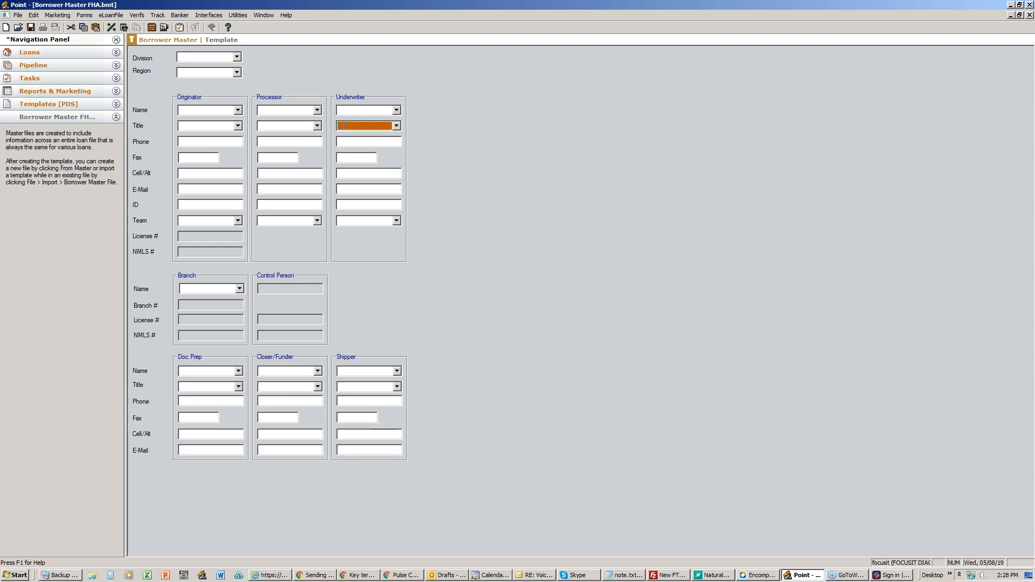
click(197, 387)
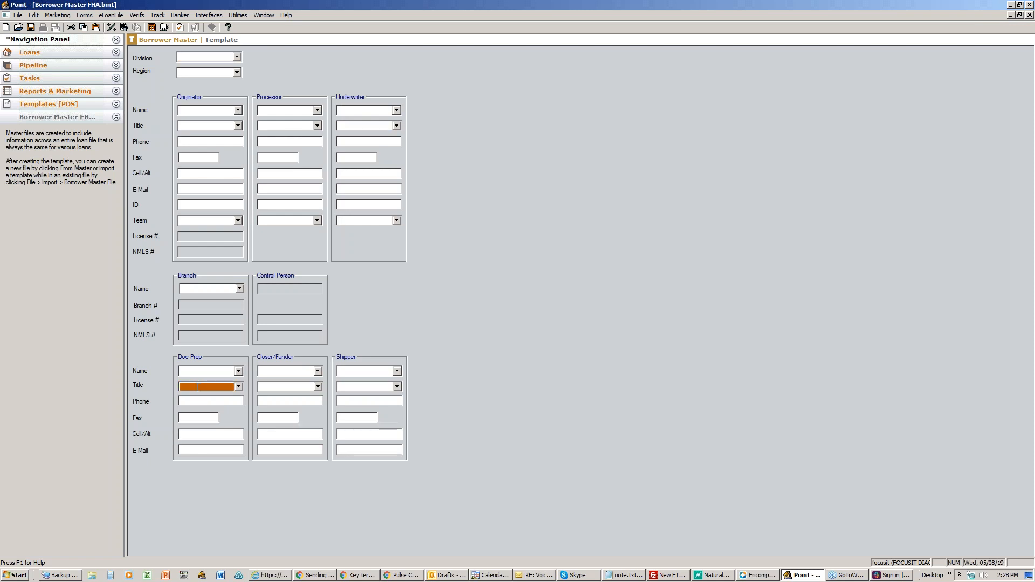
text(Loan Officer)
click(264, 386)
text(Processor Assit)
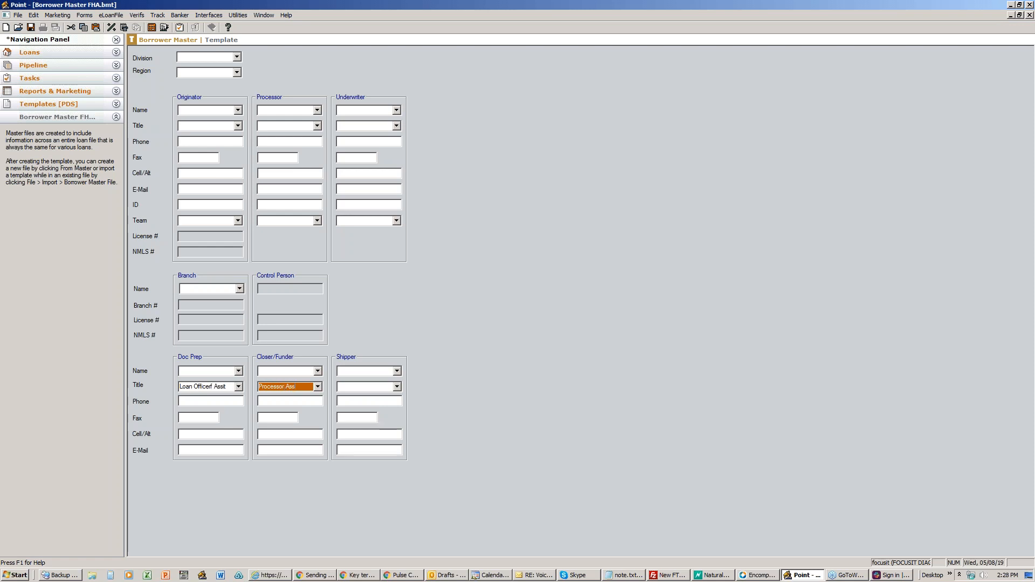
Step: Set the Originator title to Loan Officer and the Processor title to Processor
click(185, 127)
text(Loan Officer)
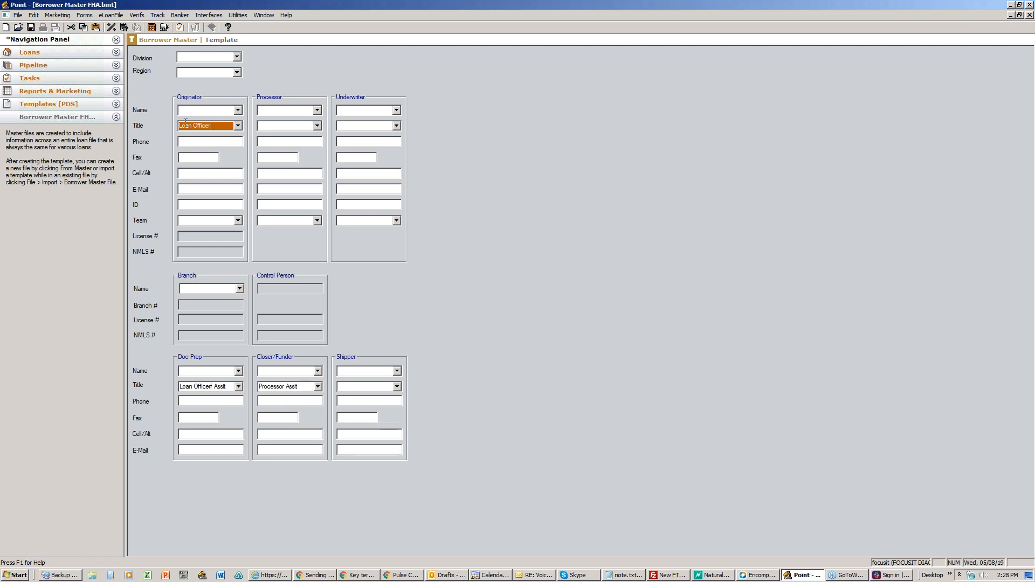
click(291, 125)
text(Processor)
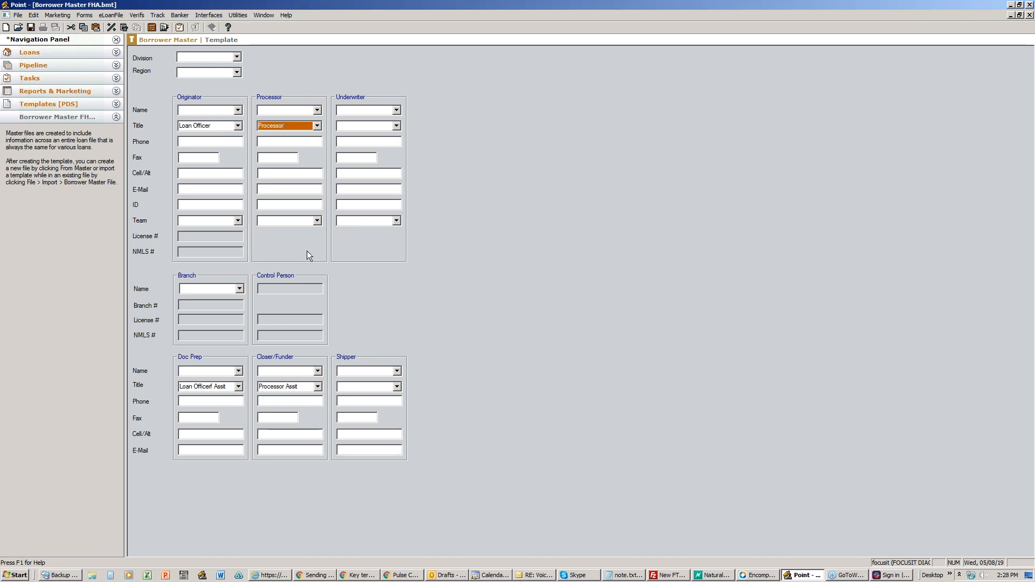
Step: In Pulse CRM's Create User form, choose Loan Officer as the new user's role
key(alt+Tab)
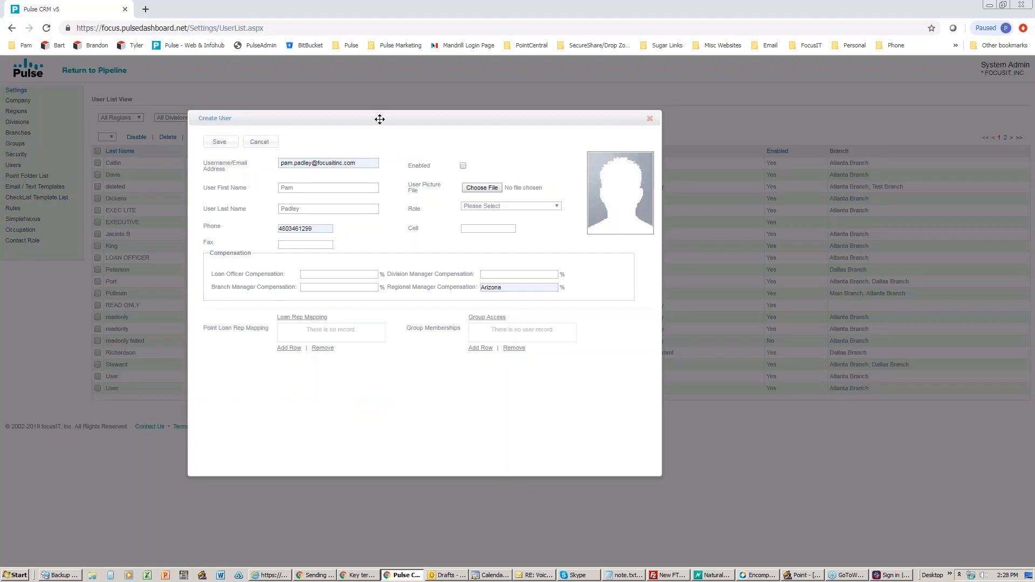
drag(379, 118, 300, 103)
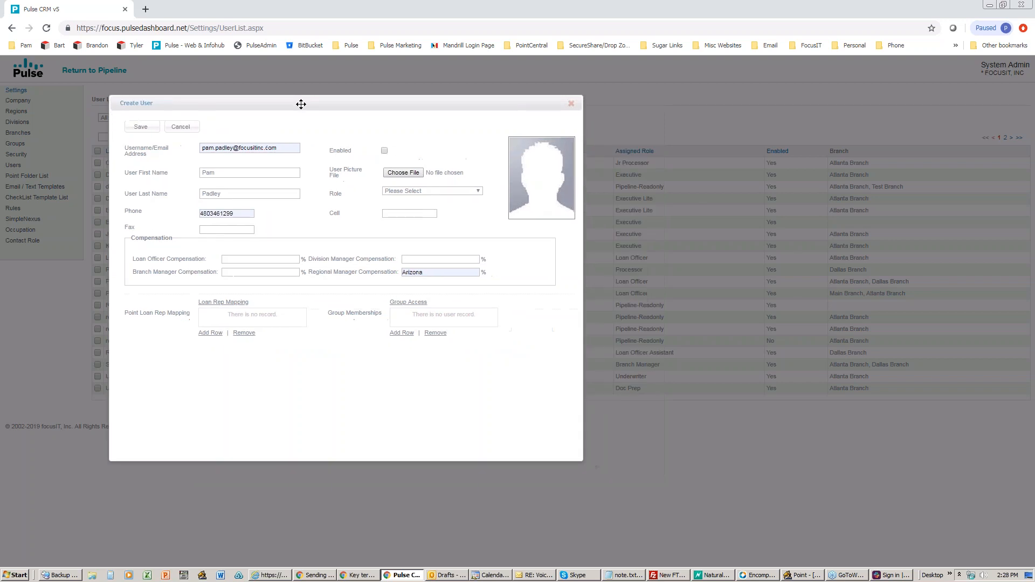
click(424, 192)
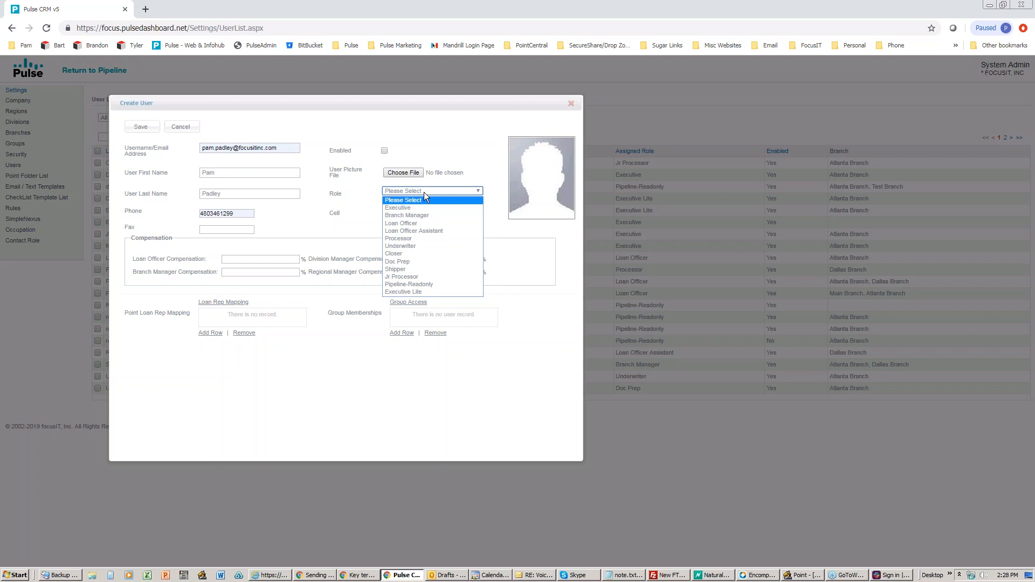
click(447, 142)
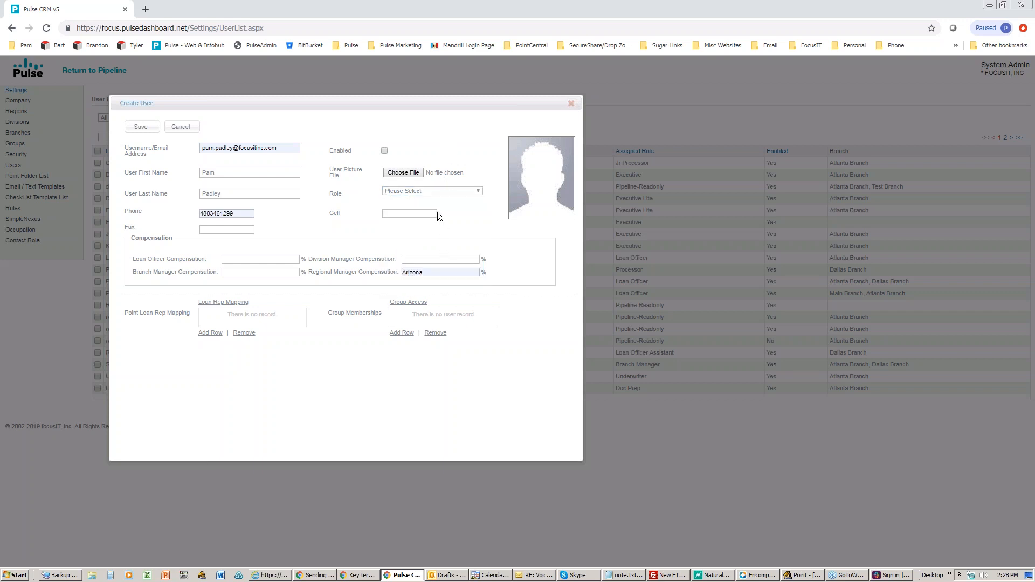
click(427, 189)
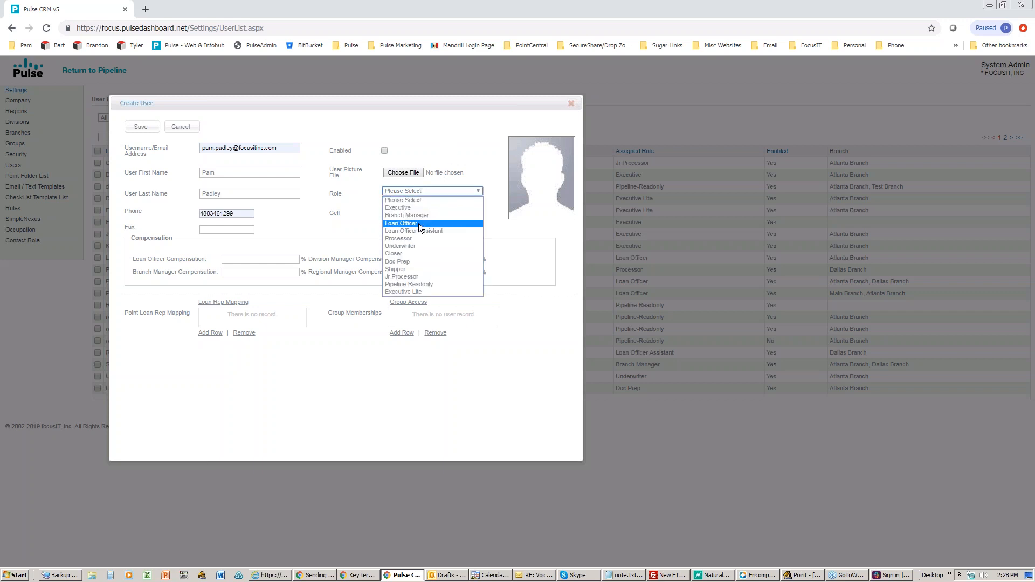
click(419, 223)
drag(307, 104, 351, 109)
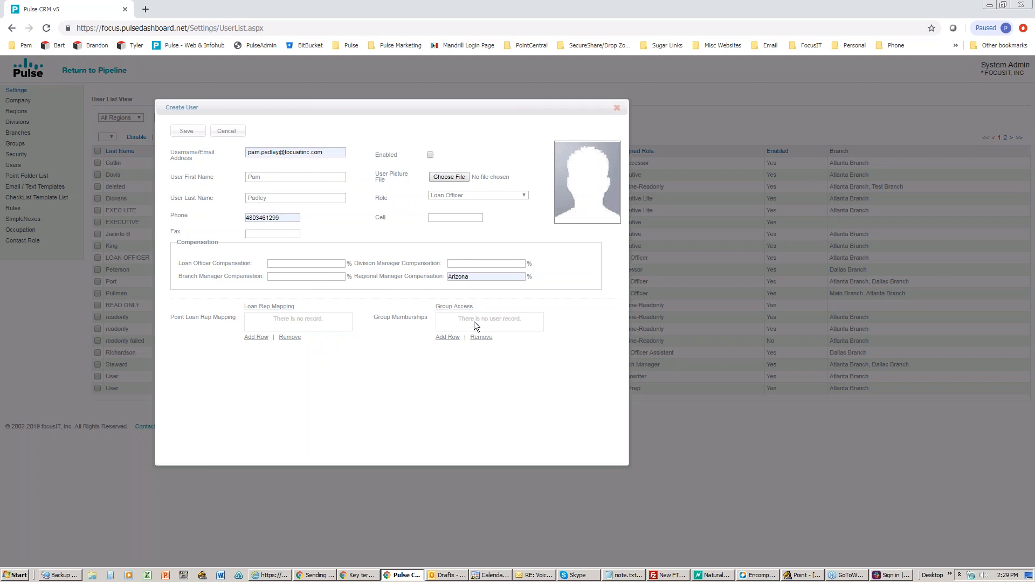
Step: Add Main Branch and Company User Group memberships and switch the role to Executive
click(447, 337)
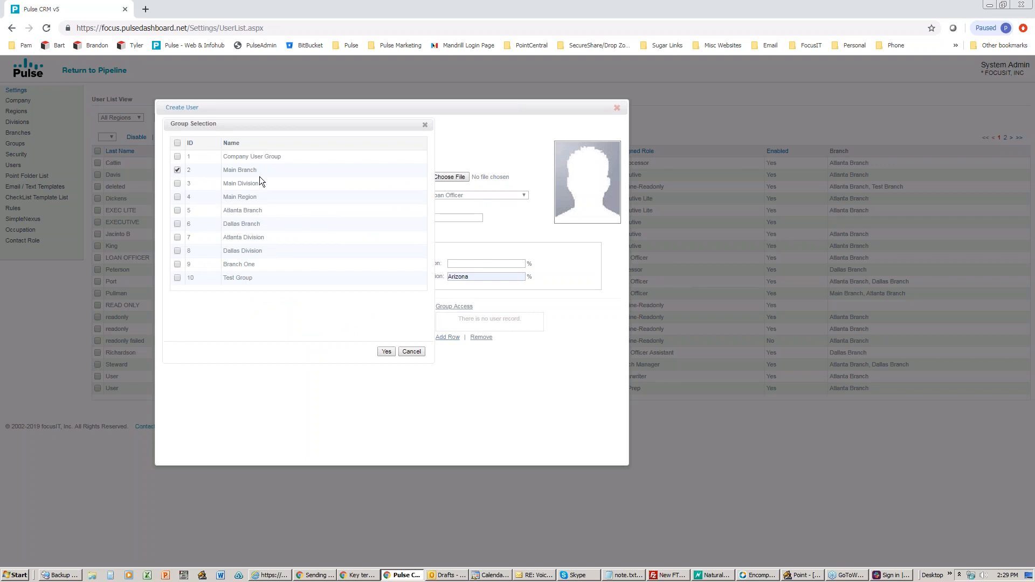
click(385, 351)
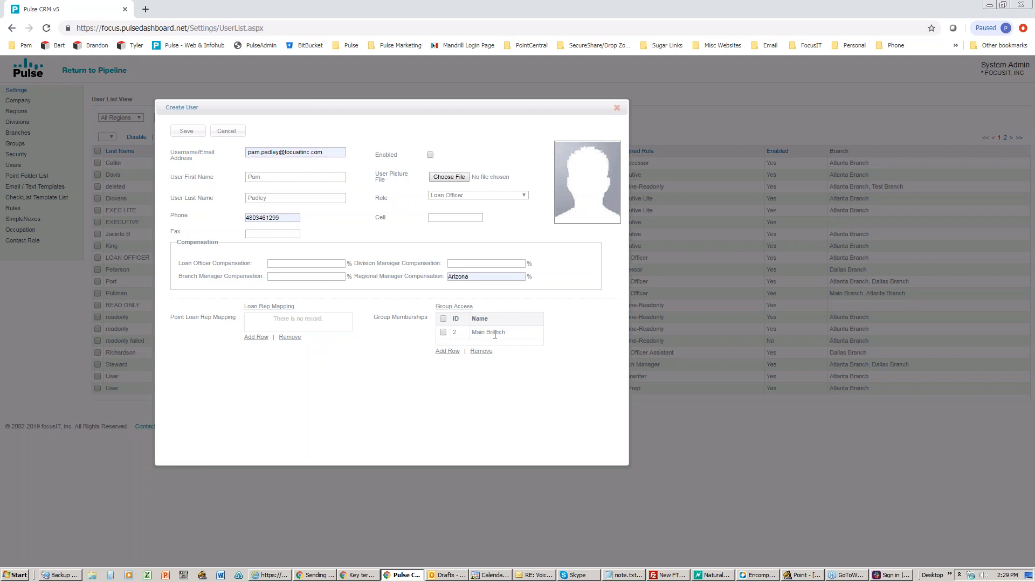
click(441, 195)
click(442, 213)
click(445, 351)
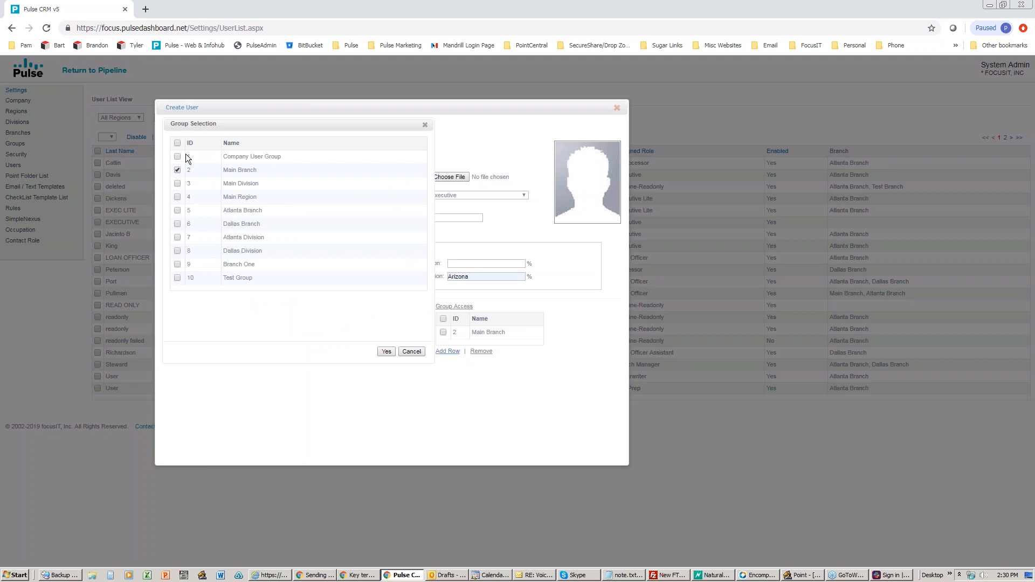
drag(284, 157, 226, 159)
click(386, 351)
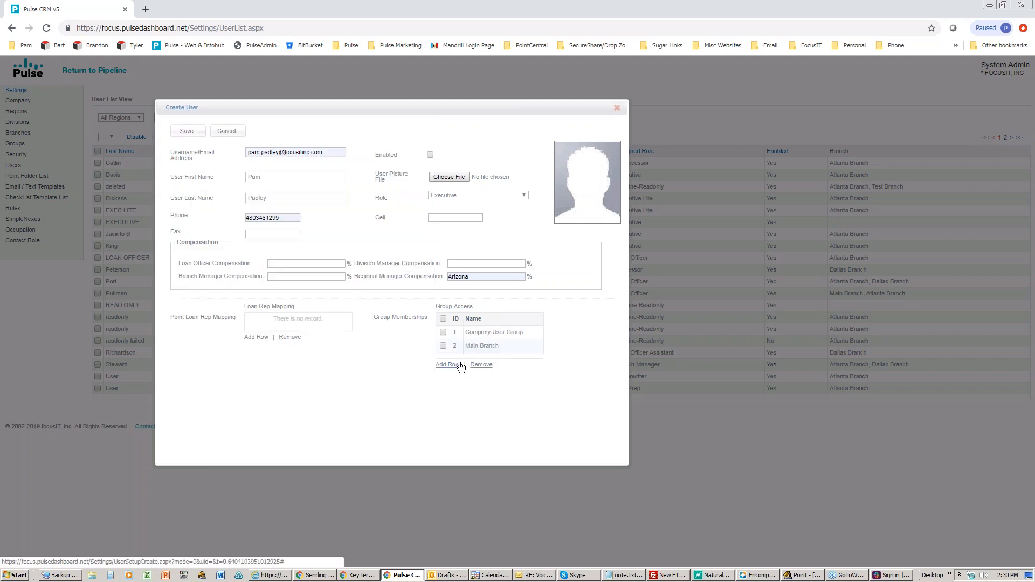
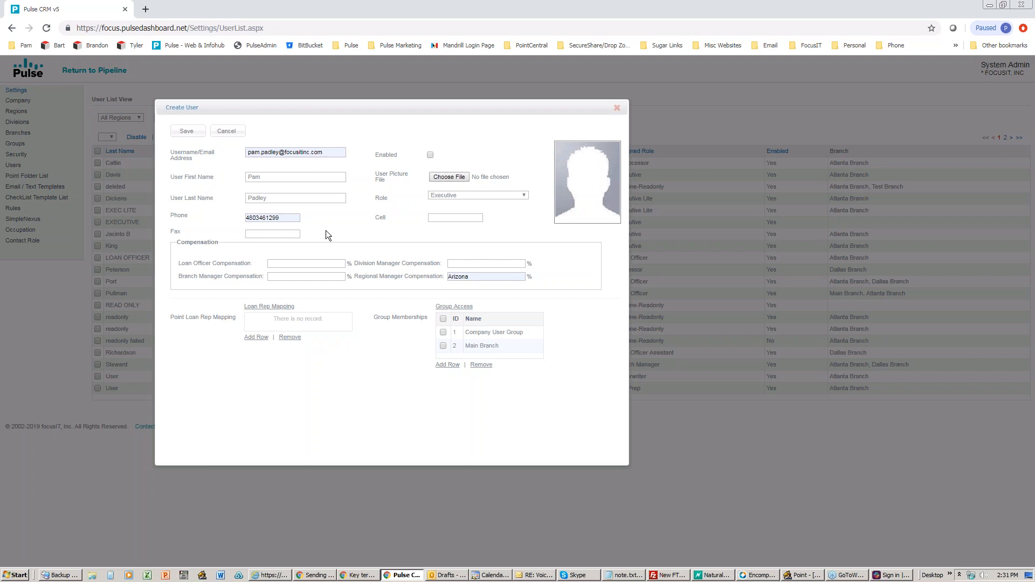
Step: Add a Loan Rep Mapping row, filter reps by the shared last name, and select all three matches
drag(300, 108, 308, 109)
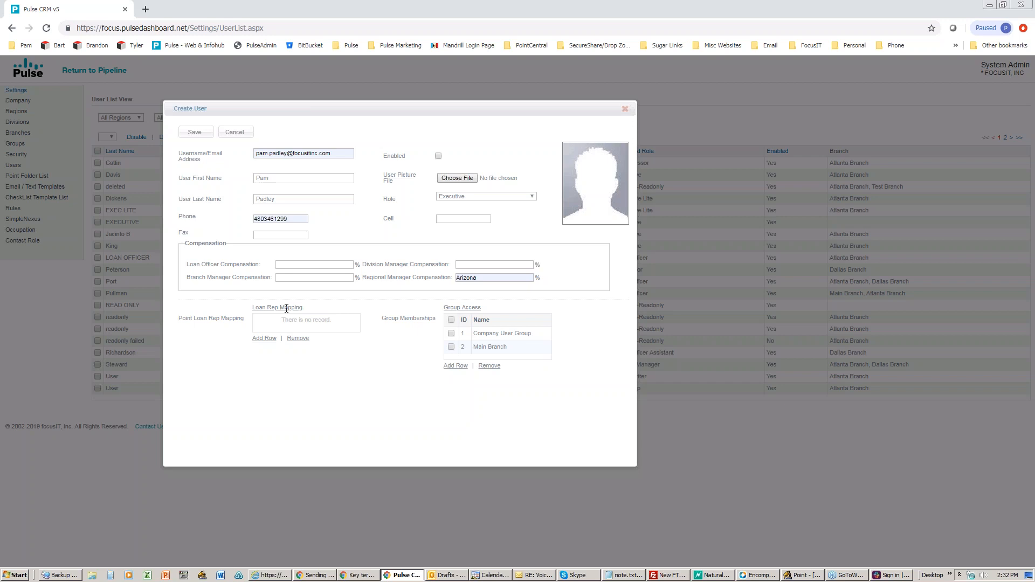
click(264, 339)
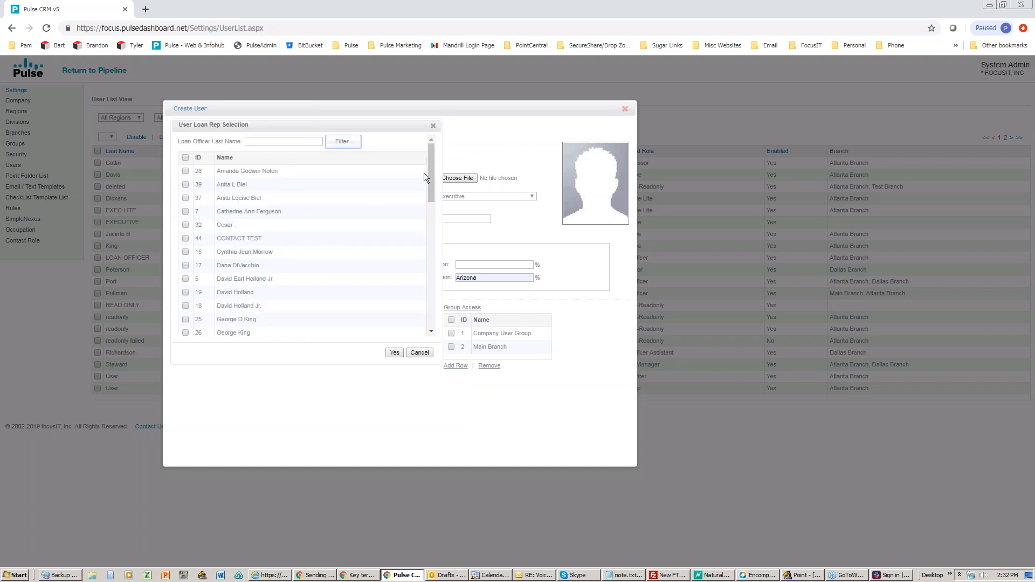
drag(429, 165, 428, 192)
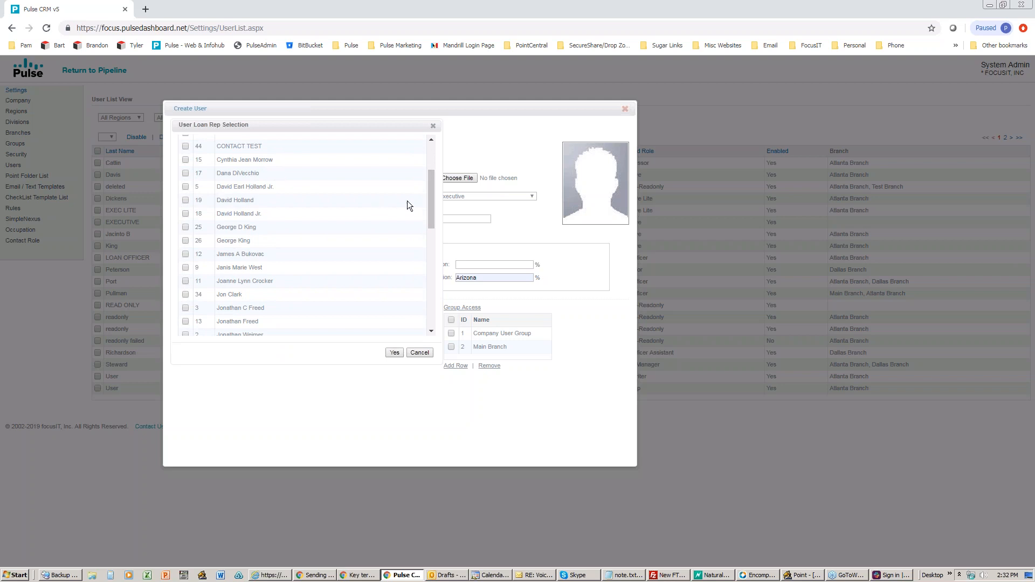
scroll(429, 206, up, 2)
click(262, 141)
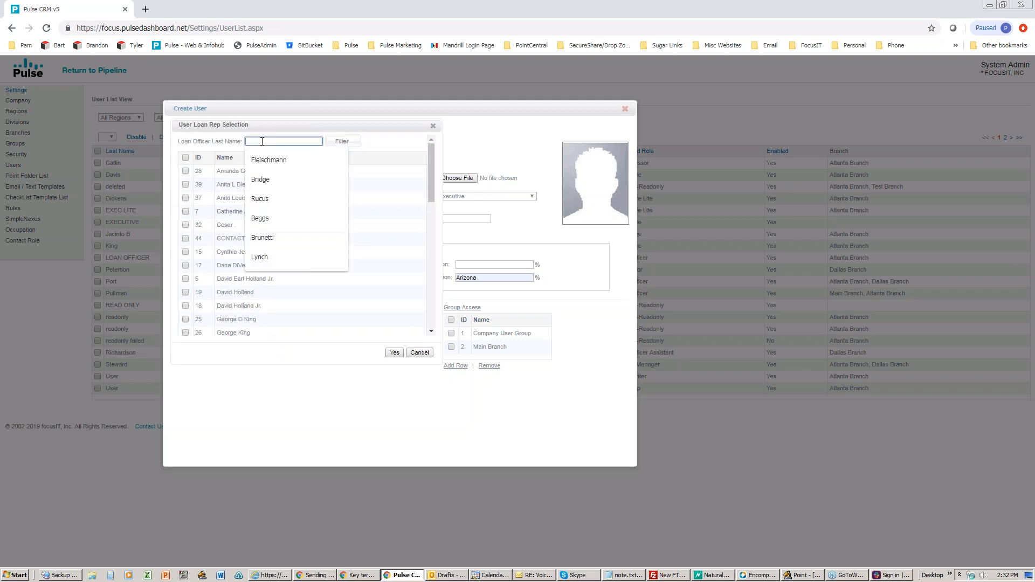
text(Holland)
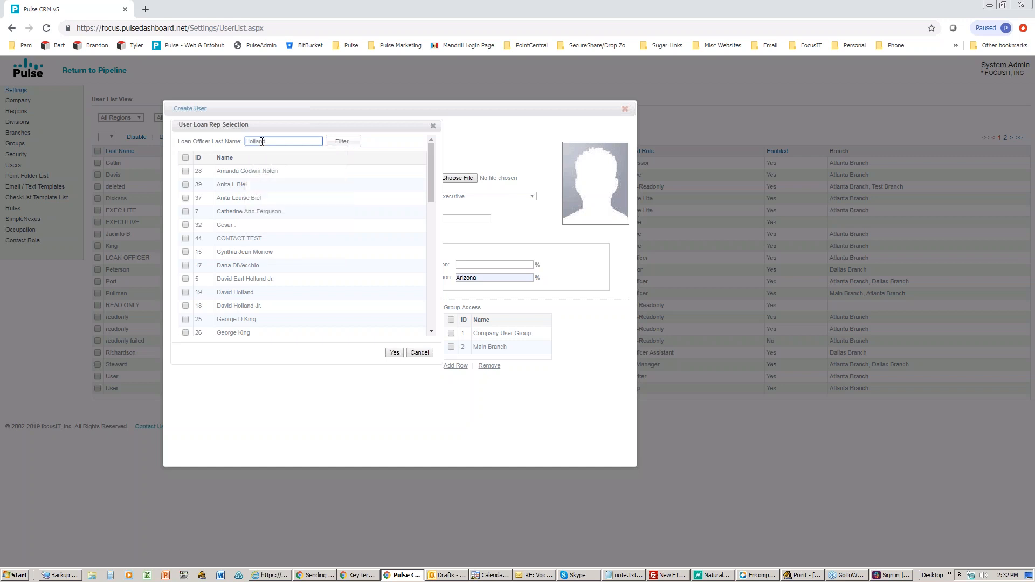
click(336, 140)
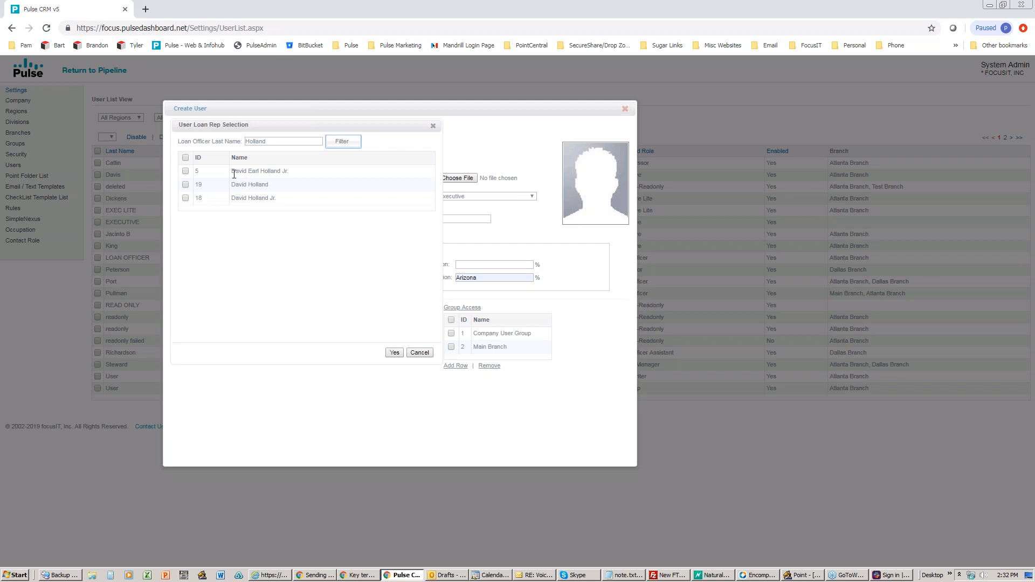
click(185, 158)
Step: Add the three selected reps to the mapping, then close the Application Error dialog
click(394, 353)
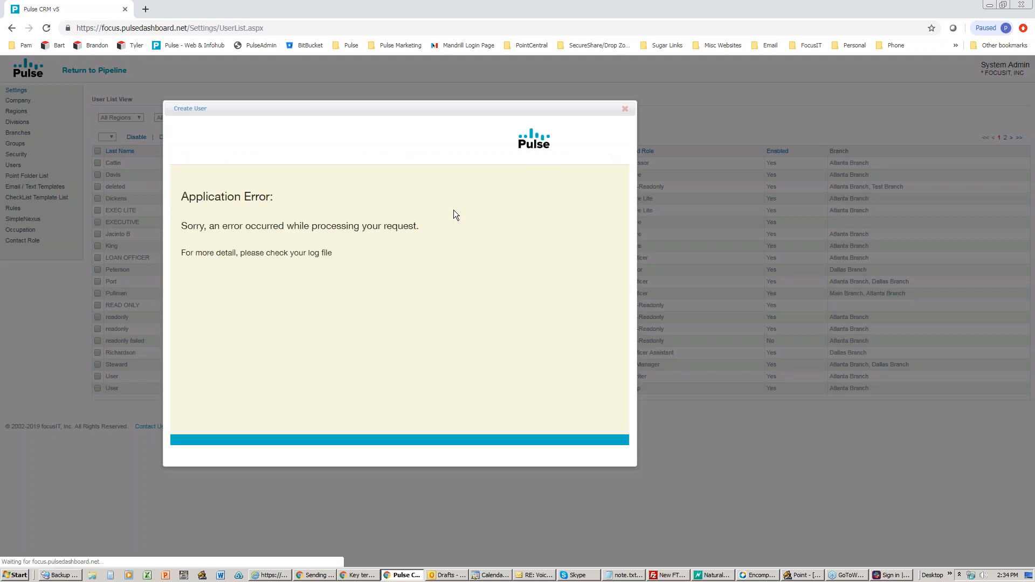
click(625, 109)
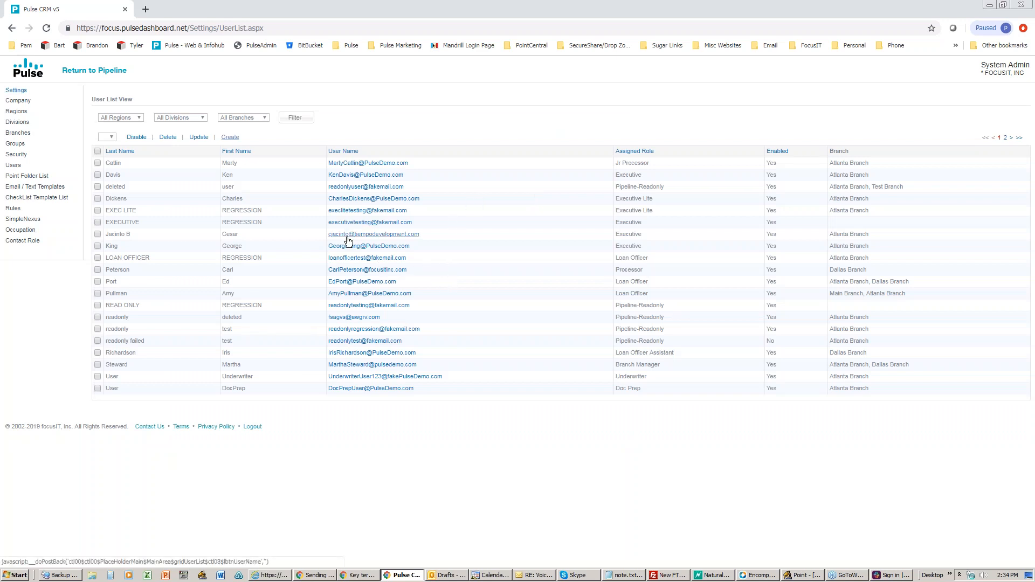
click(346, 258)
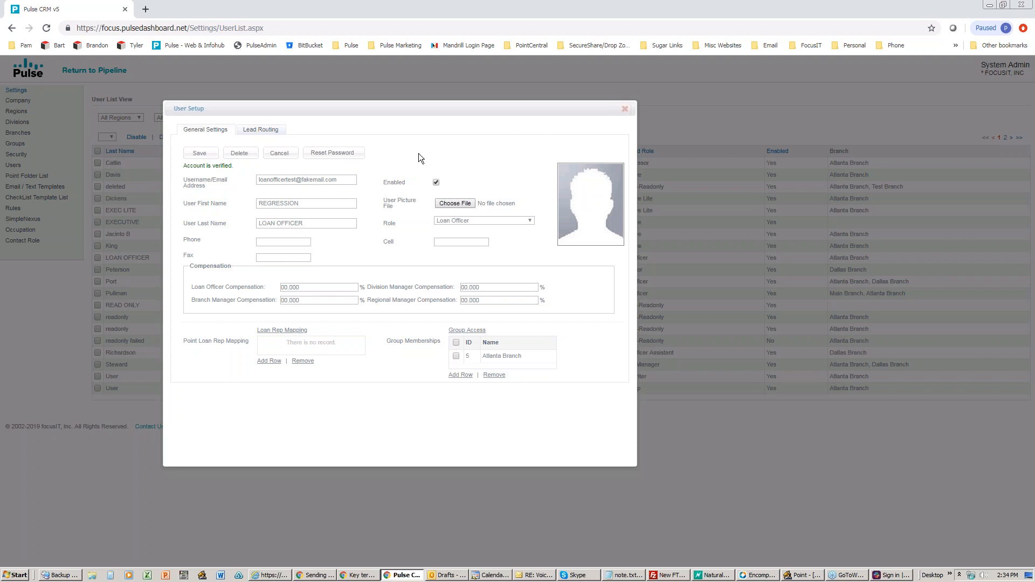
drag(235, 168, 193, 169)
click(625, 109)
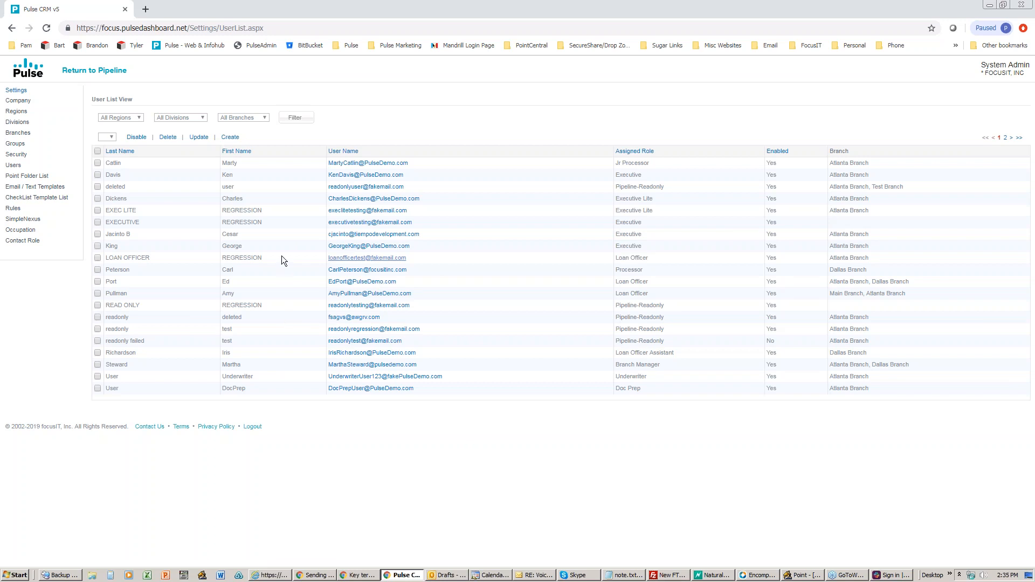
Step: Disable the Jr Processor user's account and confirm so Enabled reads No
click(98, 164)
click(135, 137)
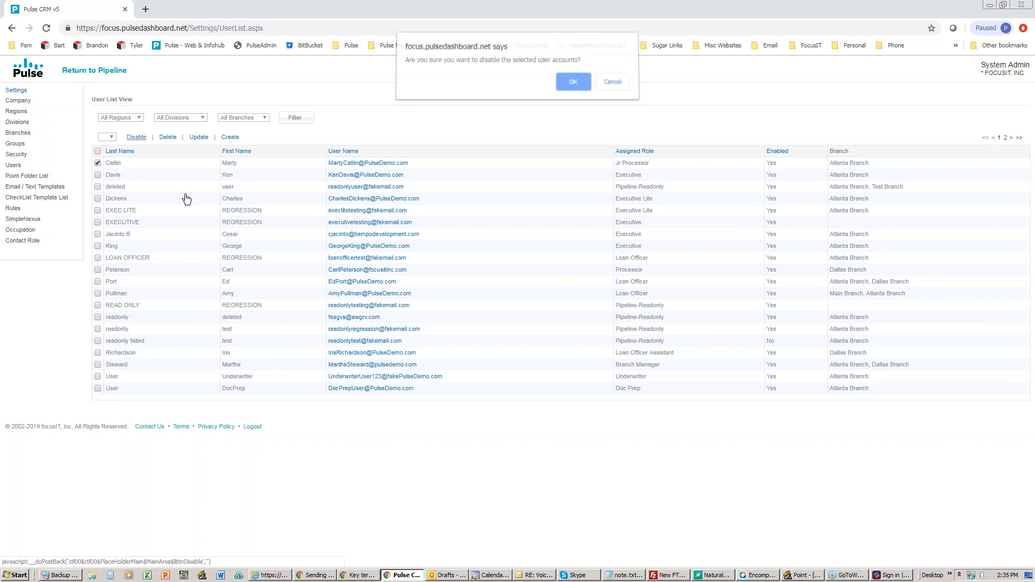
click(569, 88)
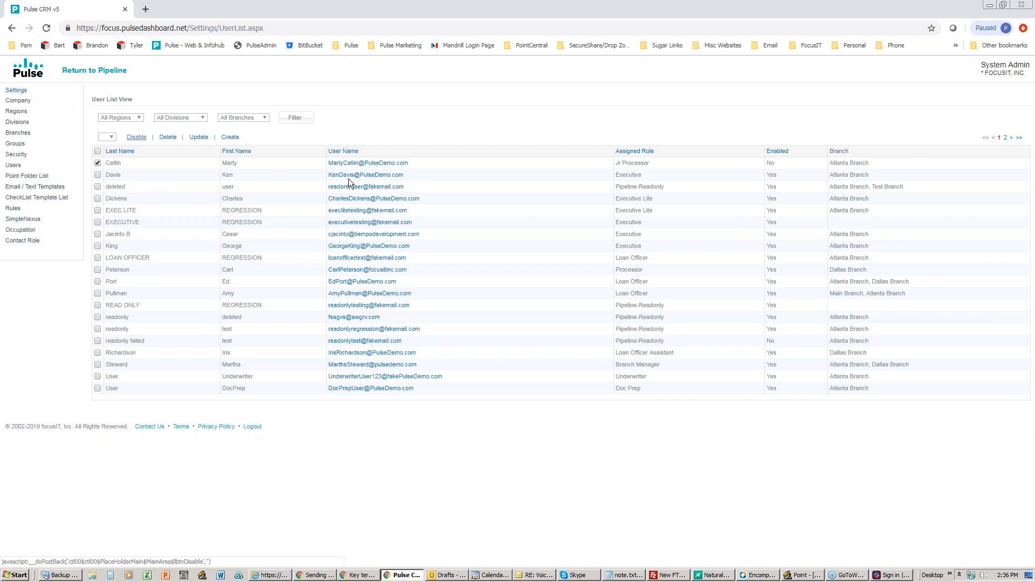
Step: Tick Enabled in the Jr Processor's User Setup and save it
click(367, 163)
click(436, 182)
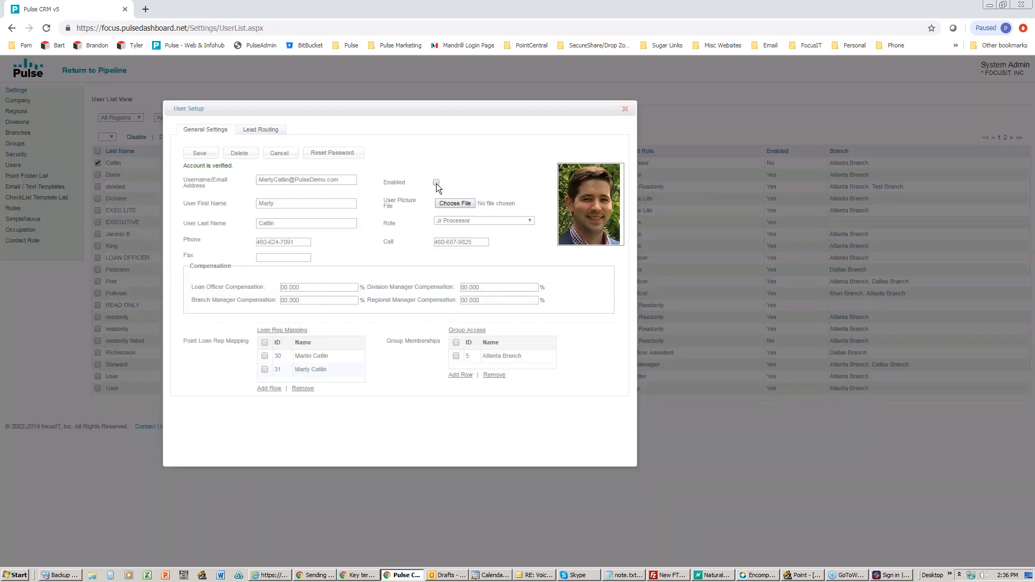
click(199, 153)
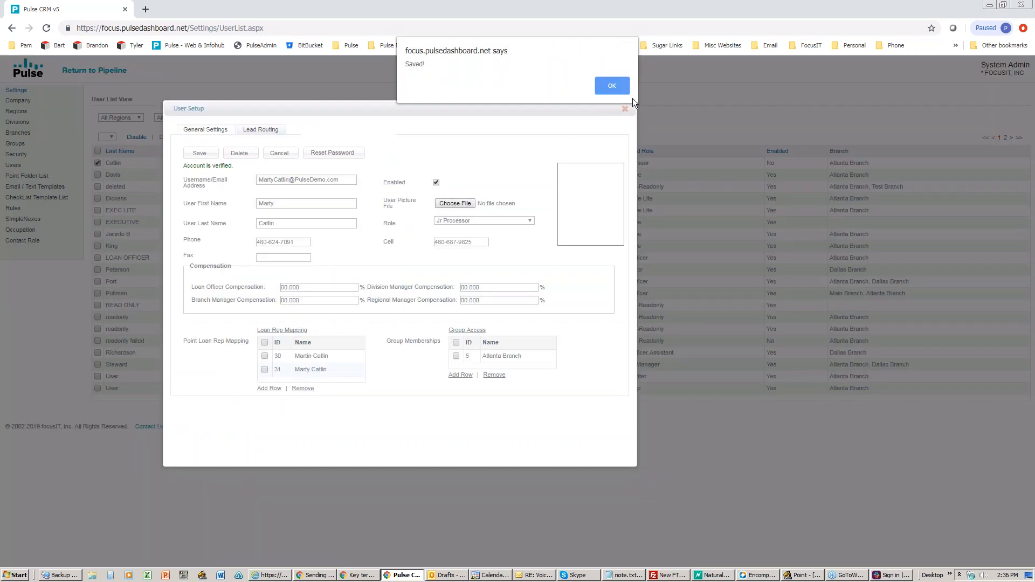
click(610, 87)
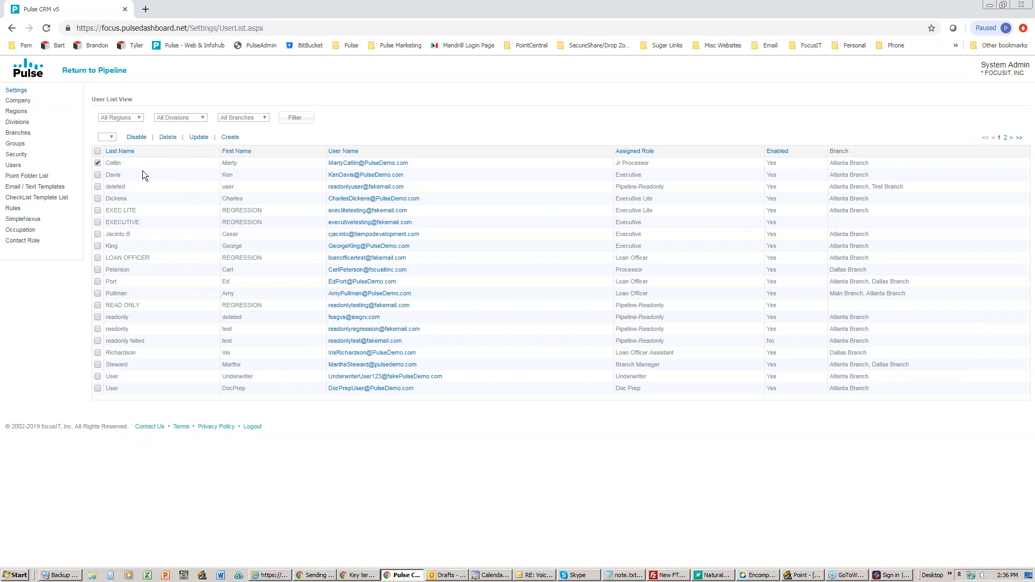
click(168, 137)
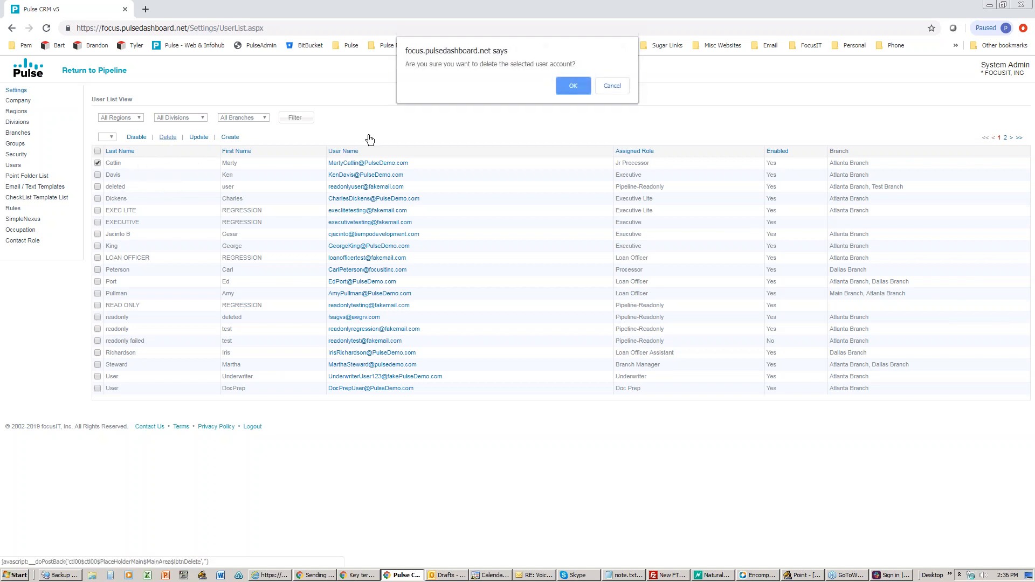
click(609, 87)
click(97, 163)
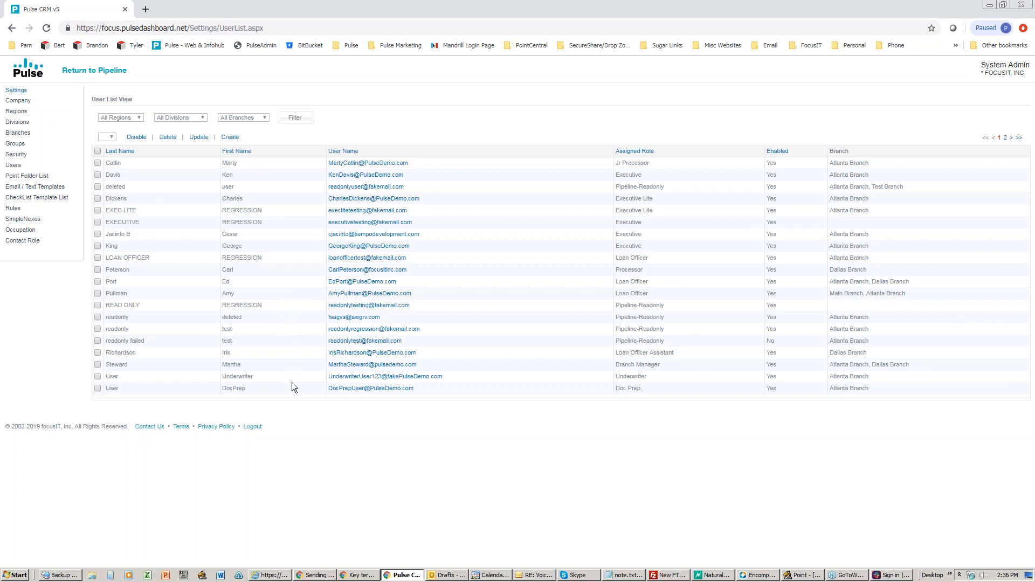
click(97, 376)
click(168, 137)
click(569, 87)
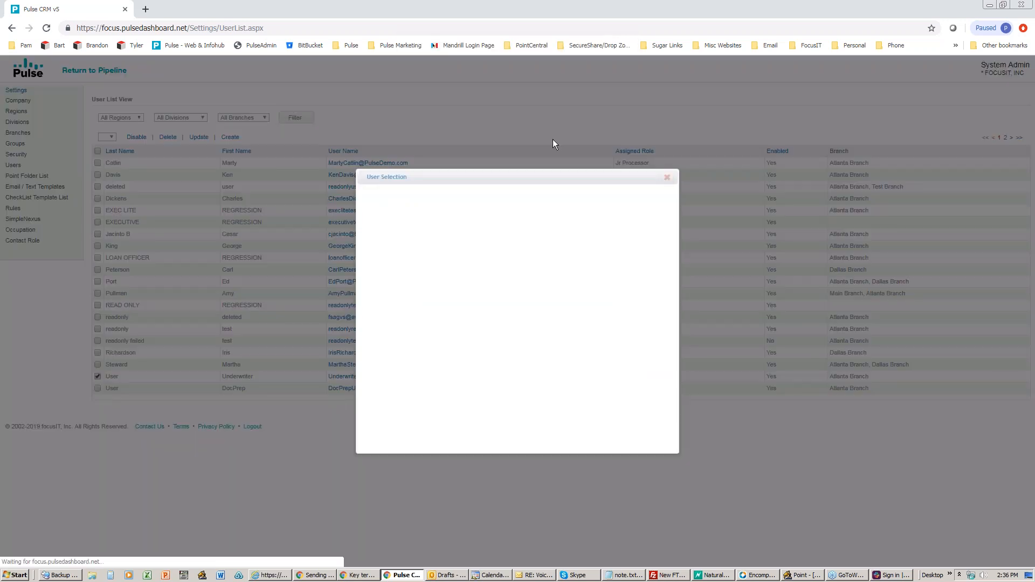
drag(481, 181, 410, 168)
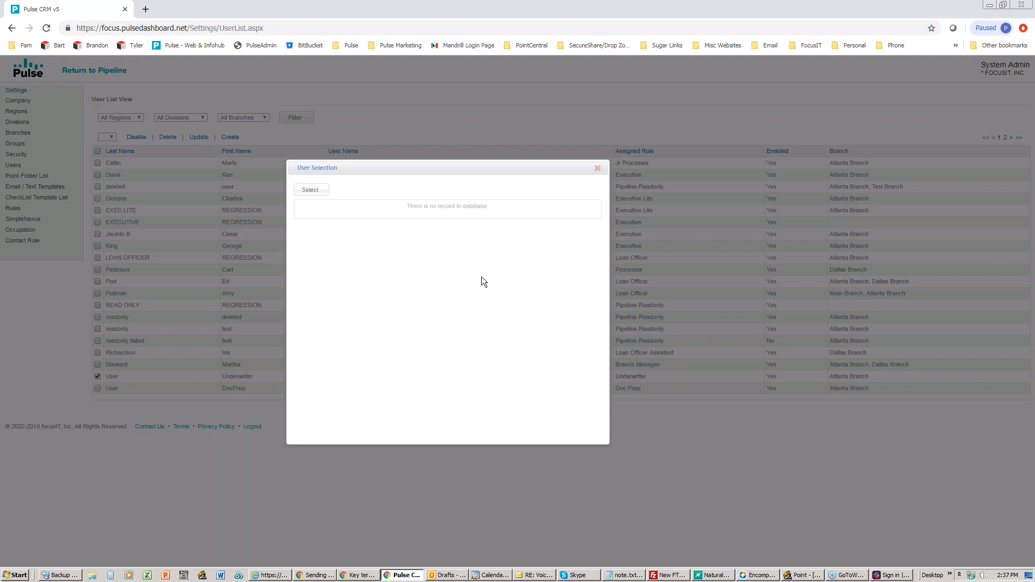
click(597, 168)
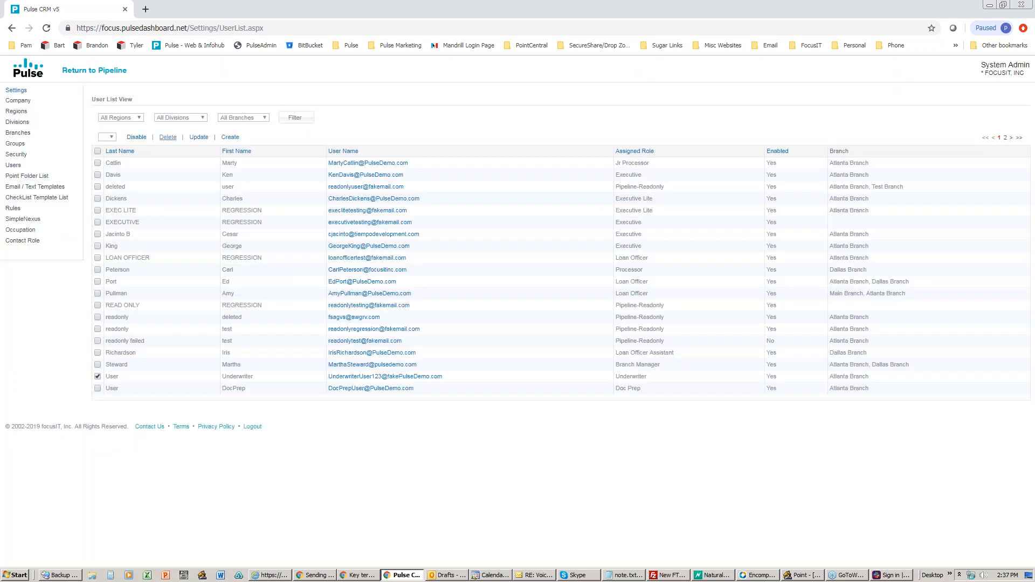
Step: Deselect the Underwriter row and go to the Point Folder List view
click(97, 377)
click(26, 176)
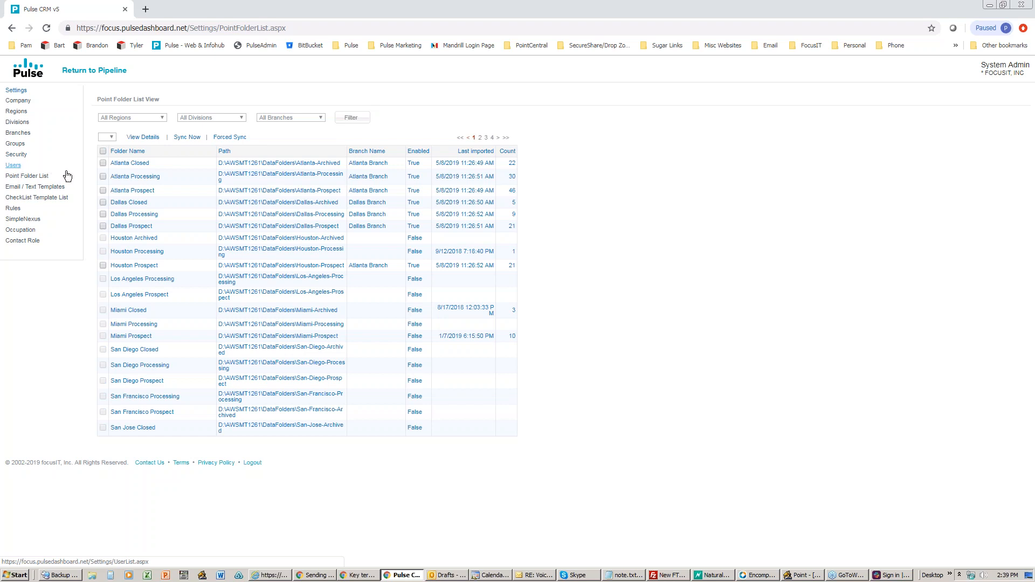
click(33, 188)
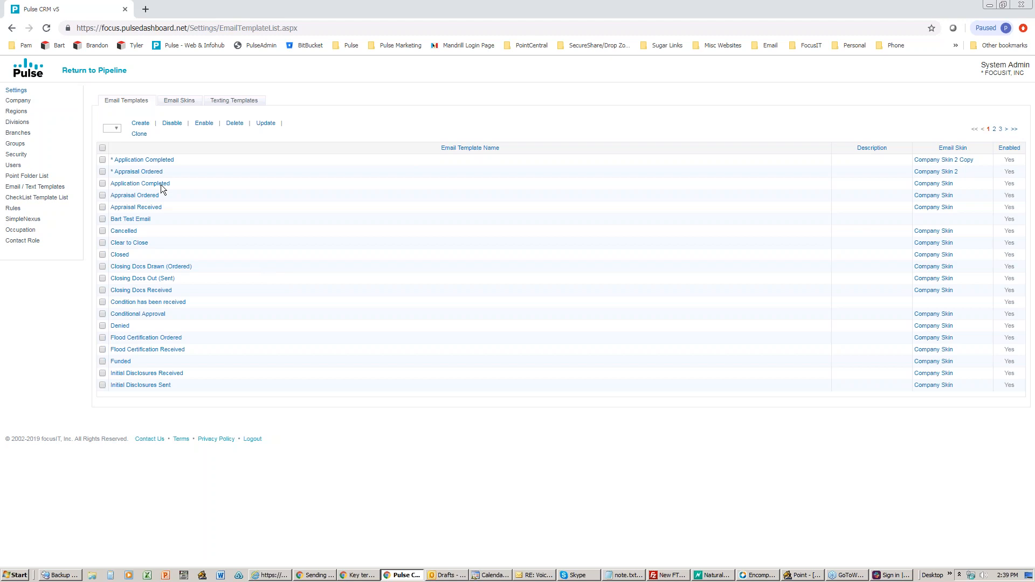
Step: Open the CheckList Template List from the Settings sidebar
click(24, 200)
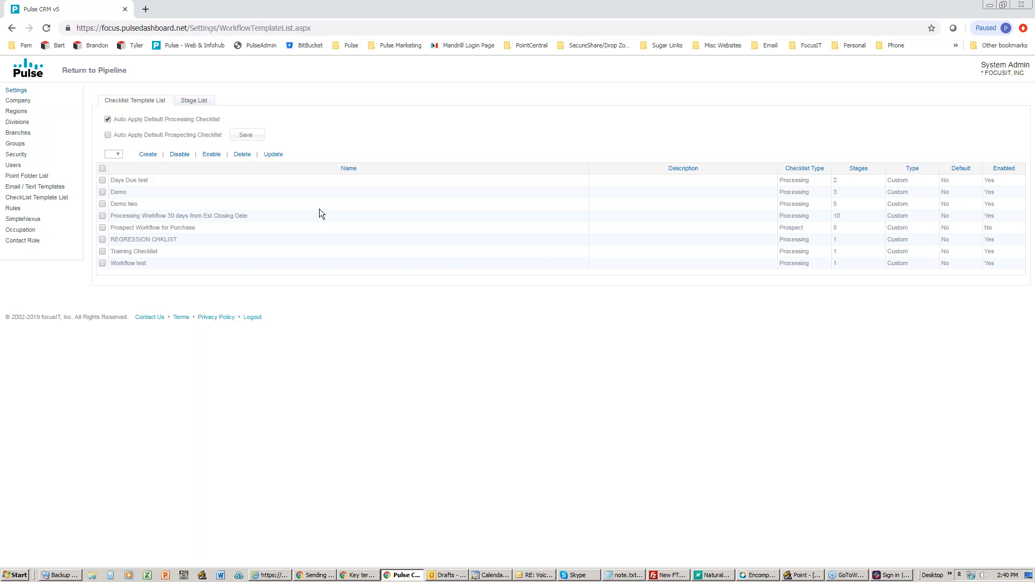
Step: Open the 'Processing Workflow 30 days from Est Closing Date' template to view its ten stages
click(139, 219)
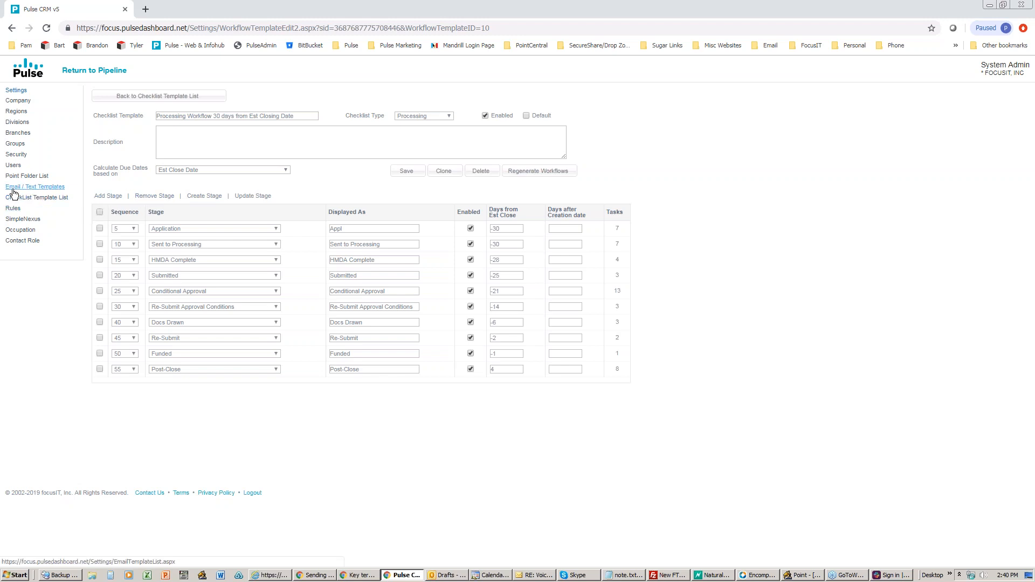
Step: Open the Rule List from the Settings sidebar
click(12, 209)
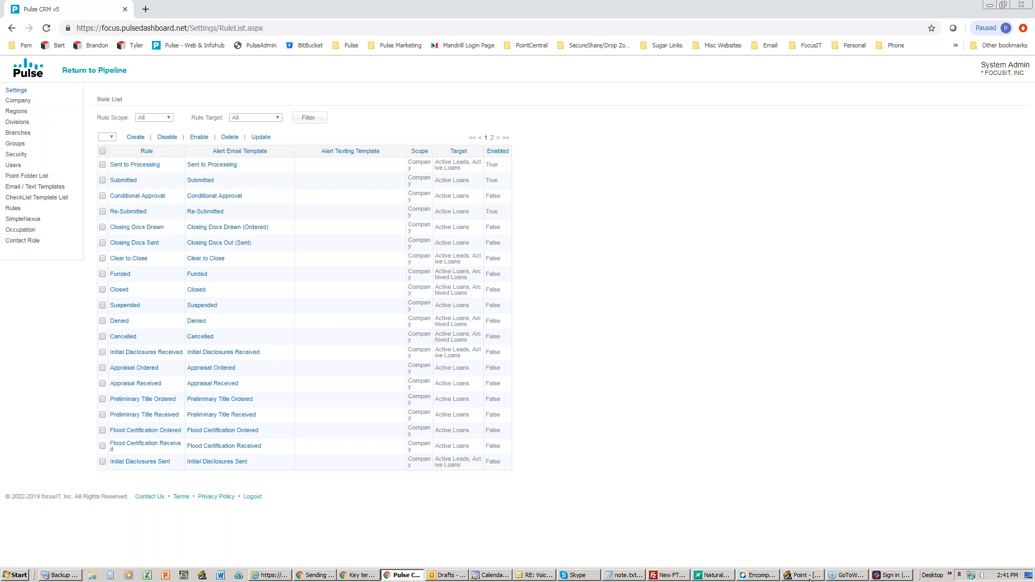
Step: In Point, close the Borrower Master FHA template, answering the save prompt
click(801, 575)
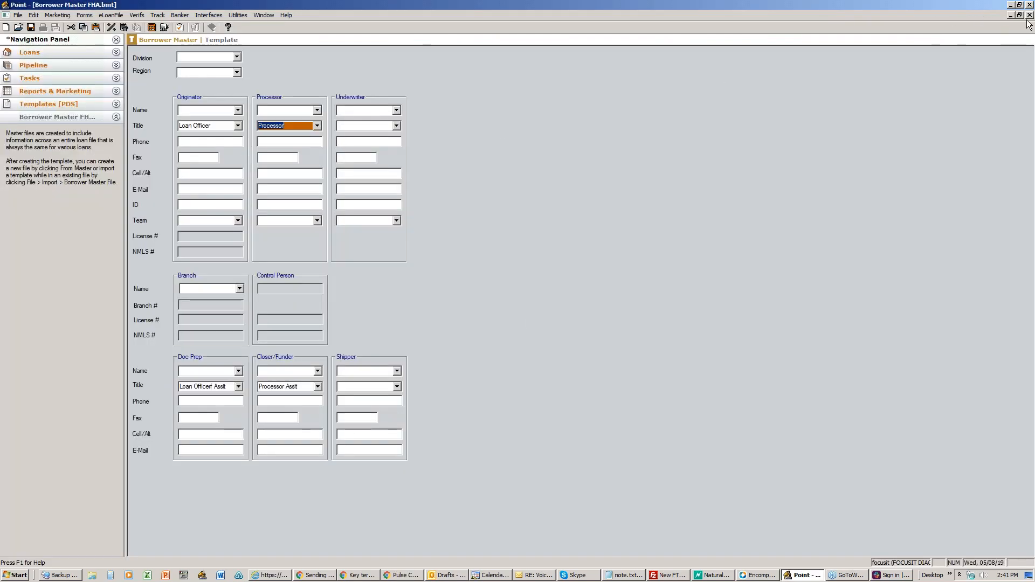
click(1030, 14)
click(515, 311)
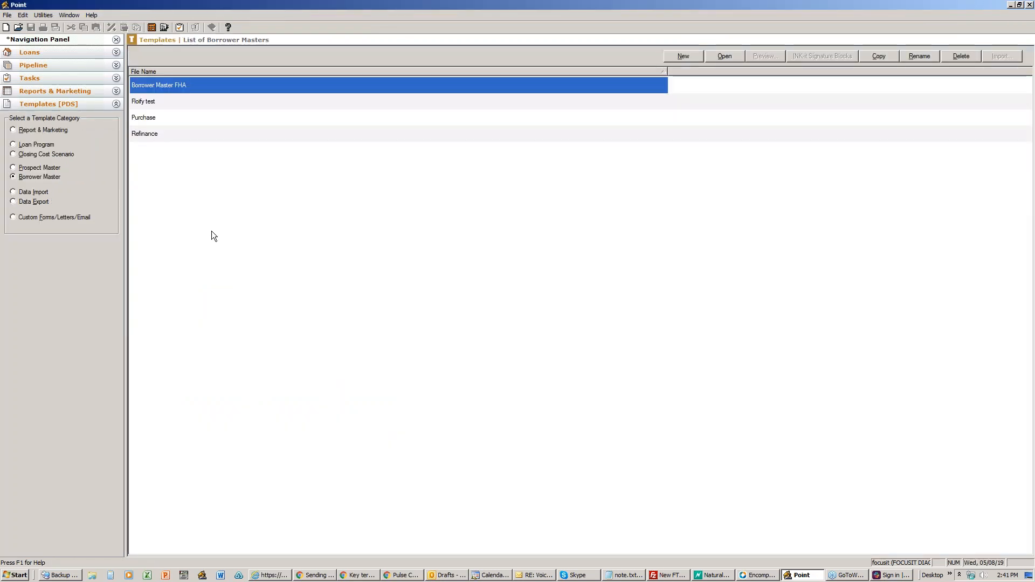
Step: From Loans, load Borrower field ID numbers via Utilities > Load Field ID > Borrower
click(45, 56)
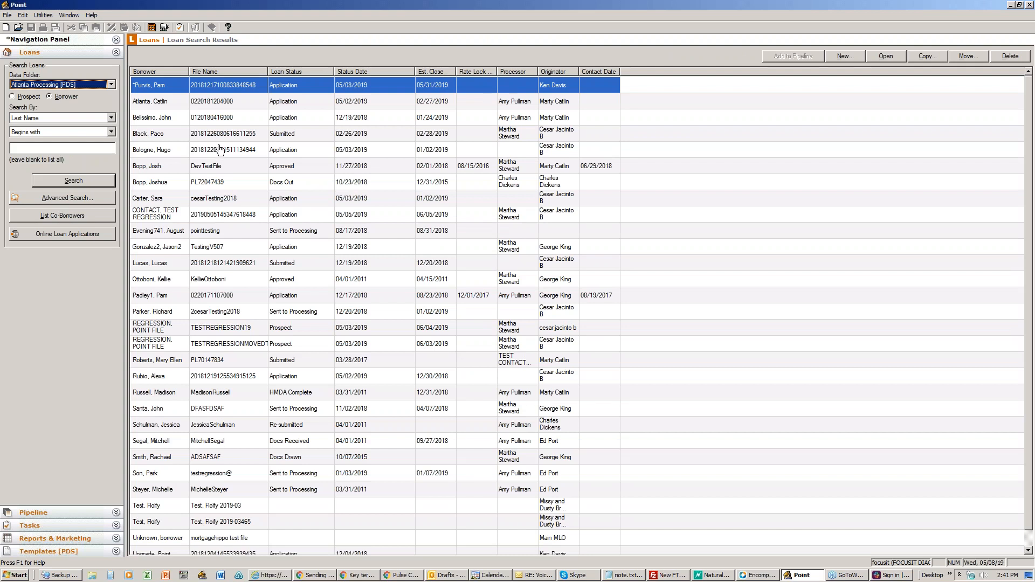
click(42, 16)
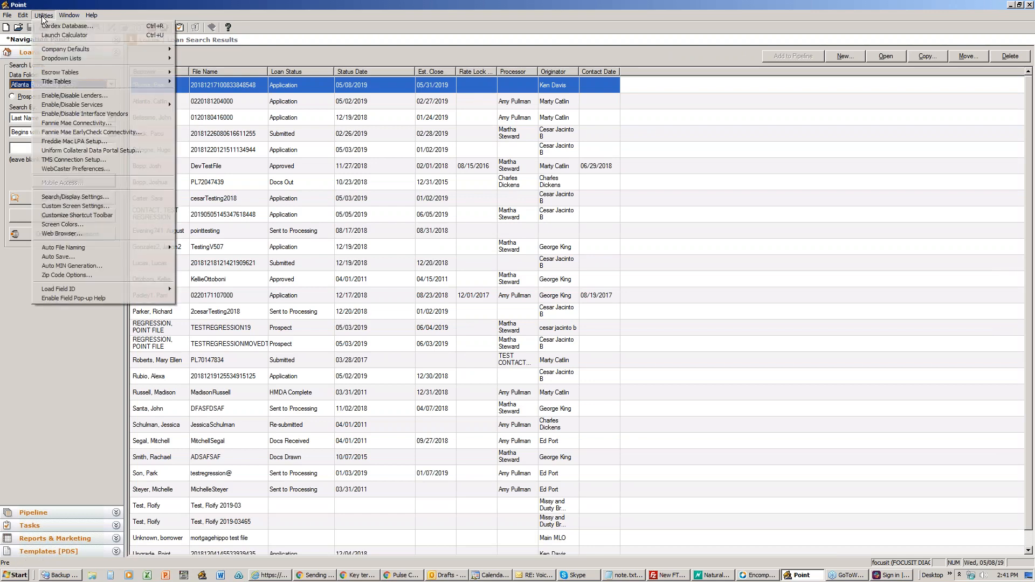
mouse_move(113, 291)
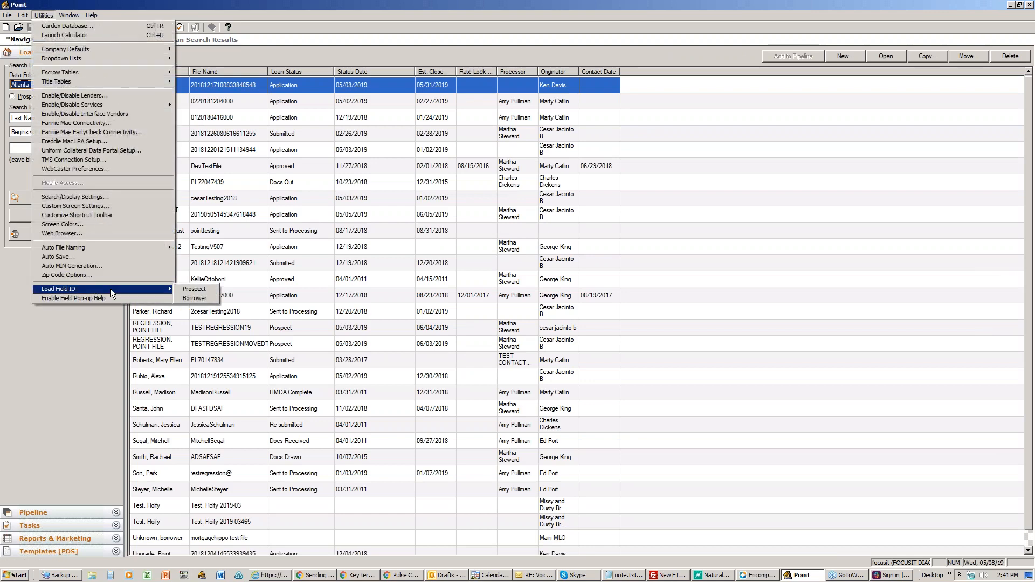
click(204, 297)
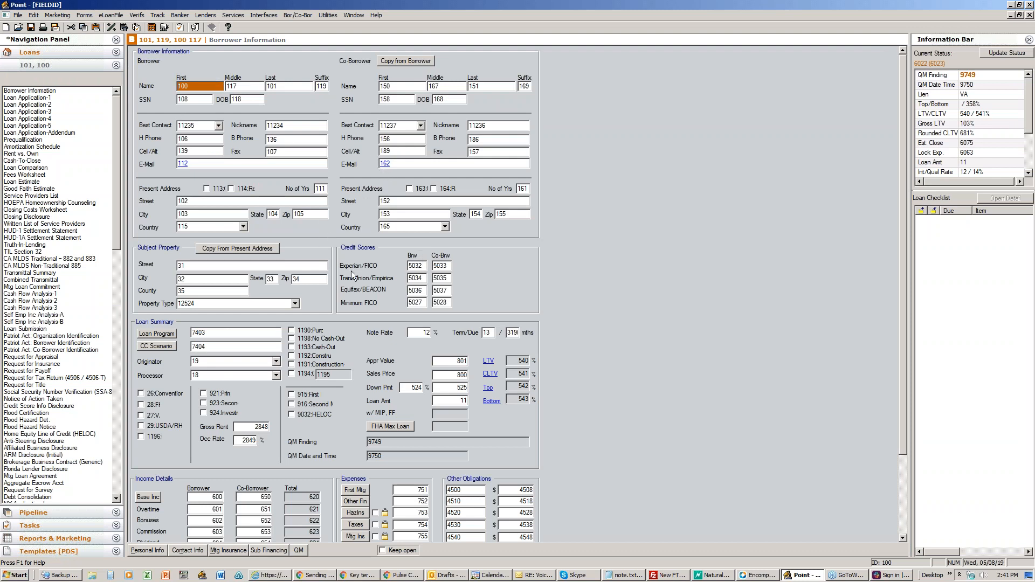
click(158, 19)
click(178, 24)
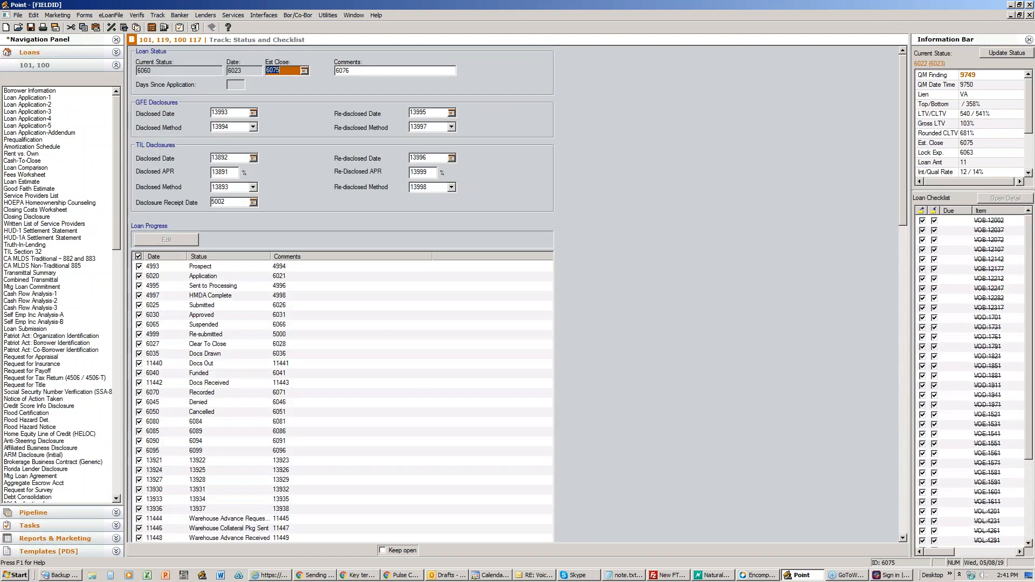
scroll(253, 270, down, 3)
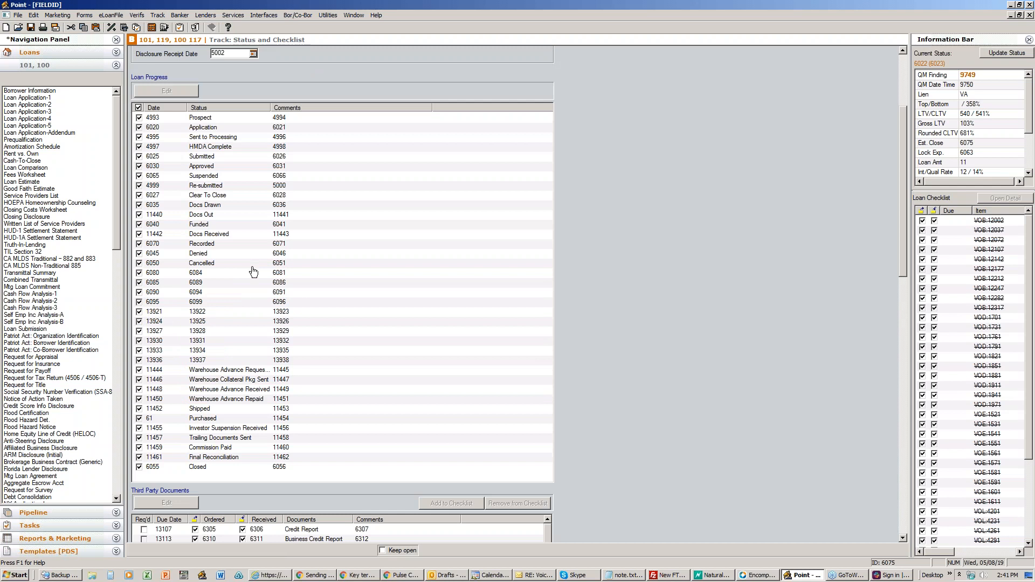
scroll(253, 271, up, 3)
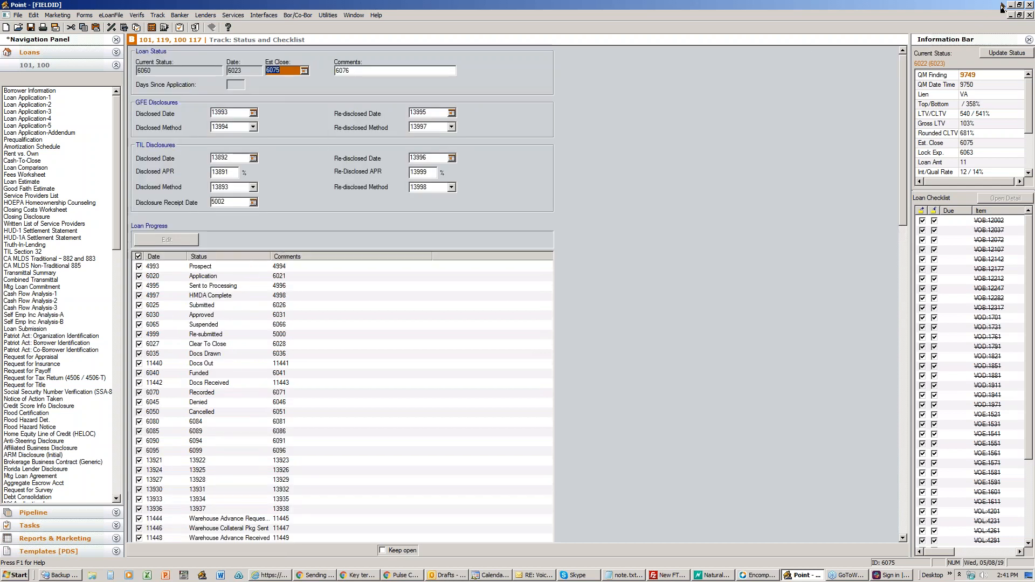
key(alt+Tab)
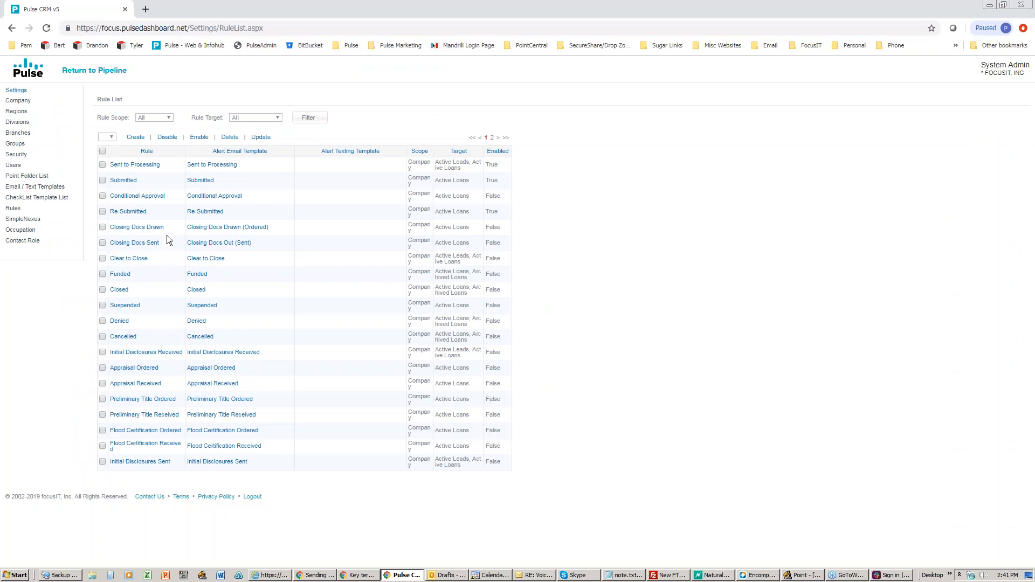
click(796, 575)
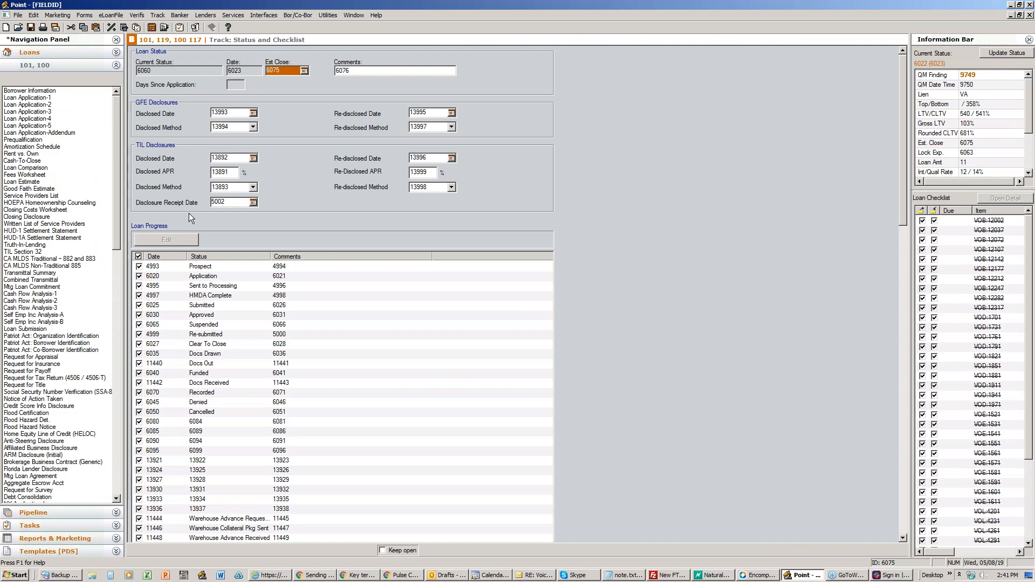
scroll(250, 251, down, 5)
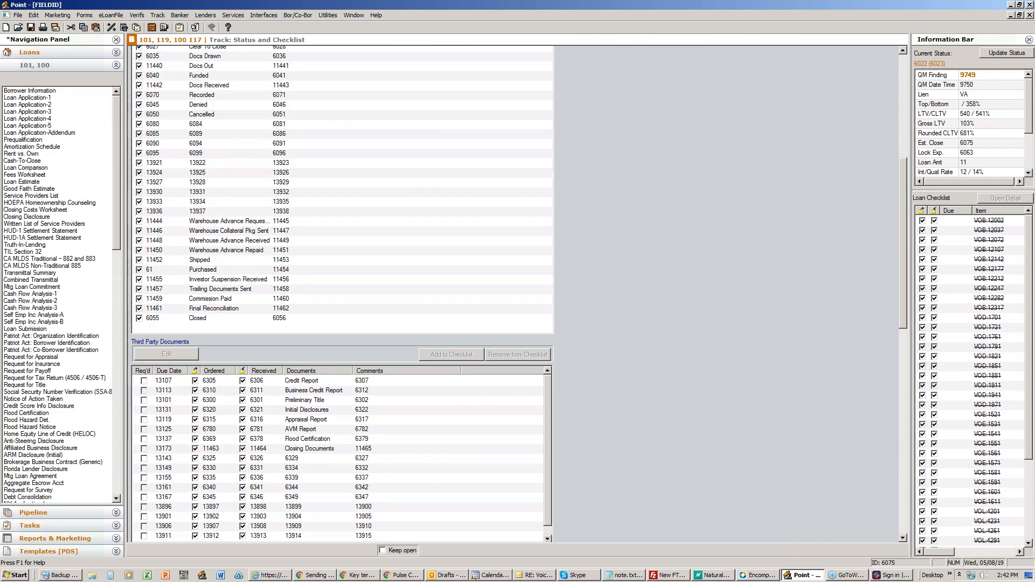
scroll(259, 302, down, 3)
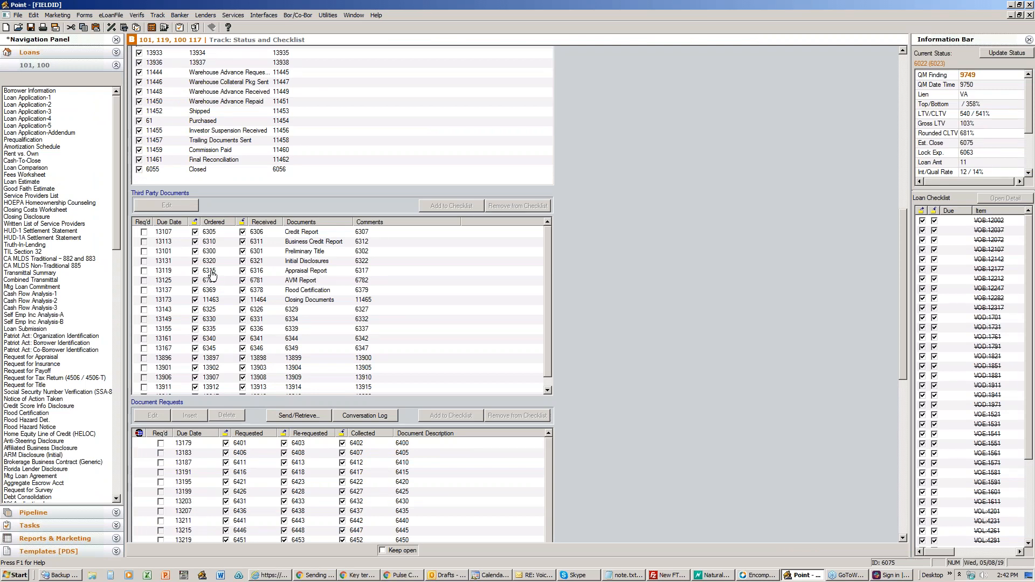
click(29, 91)
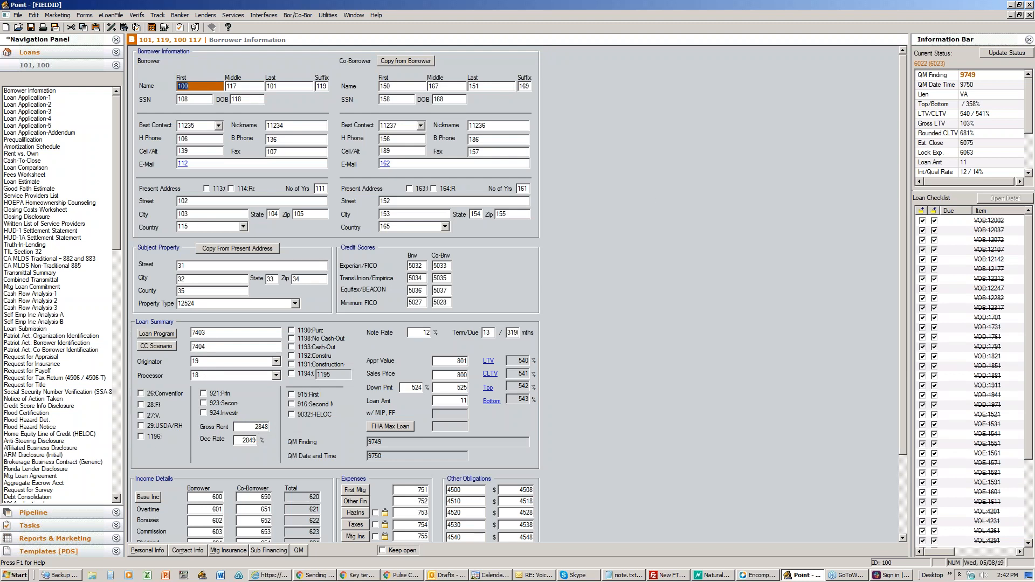
Step: Open the Appraisal Ordered rule for editing, keeping Appraisal Ordered as its email template
click(1011, 5)
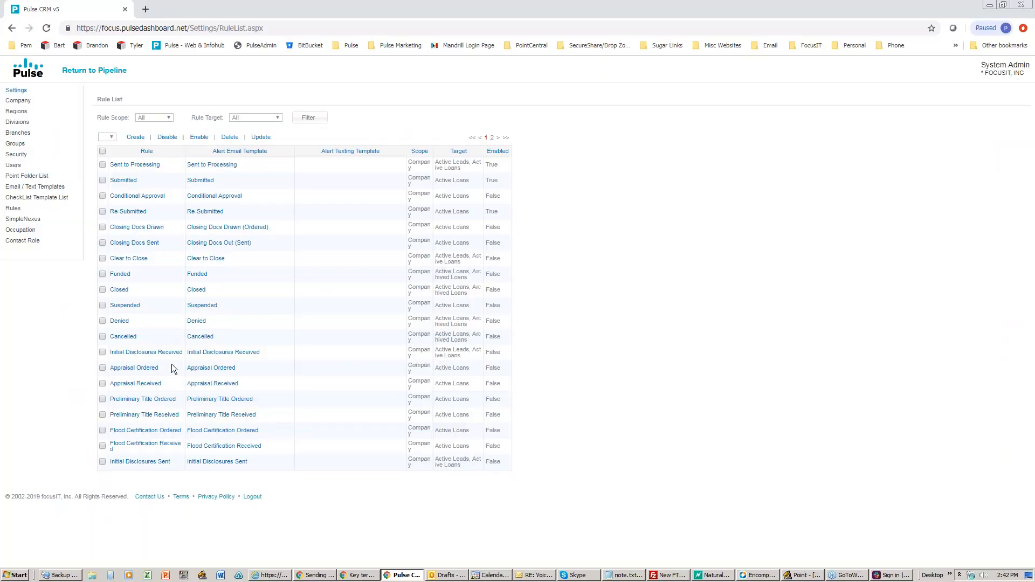
click(135, 371)
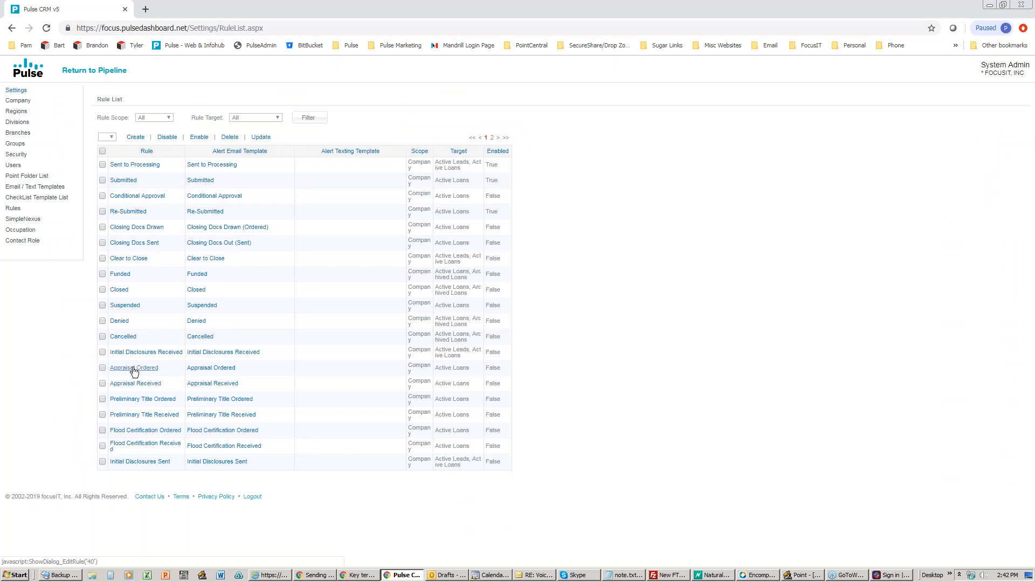
drag(520, 118, 351, 104)
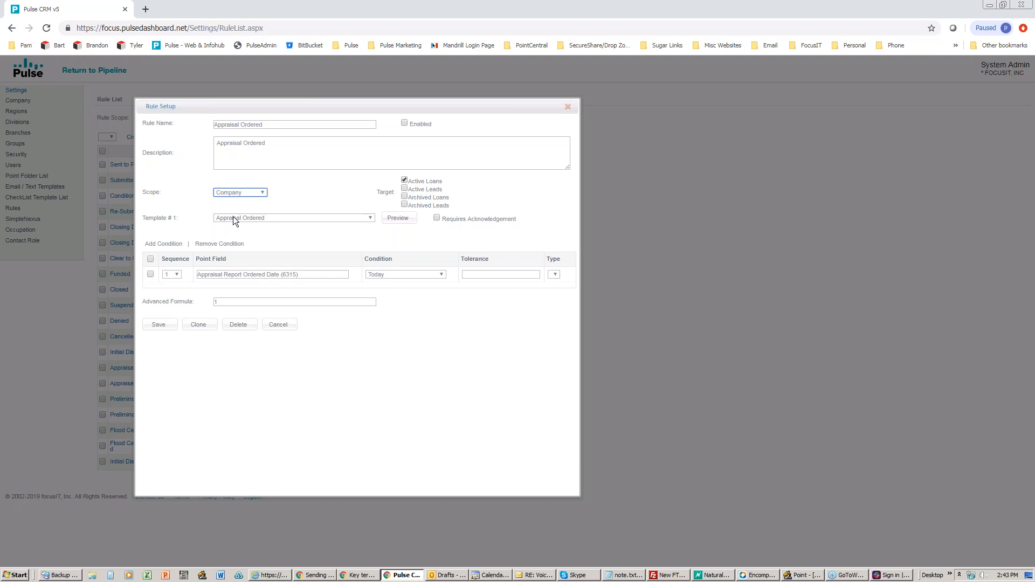
click(276, 218)
scroll(290, 294, down, 10)
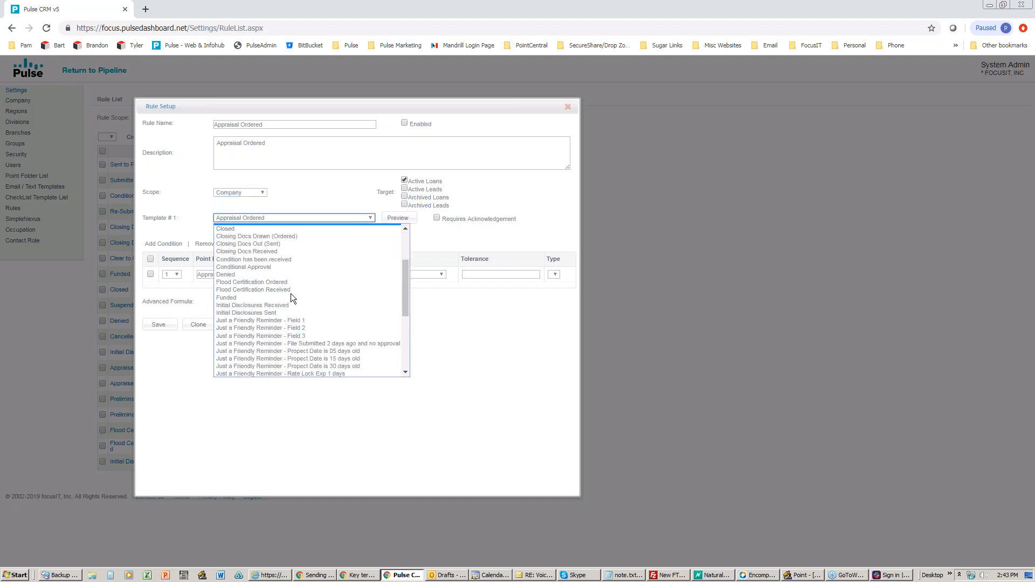
scroll(290, 296, up, 5)
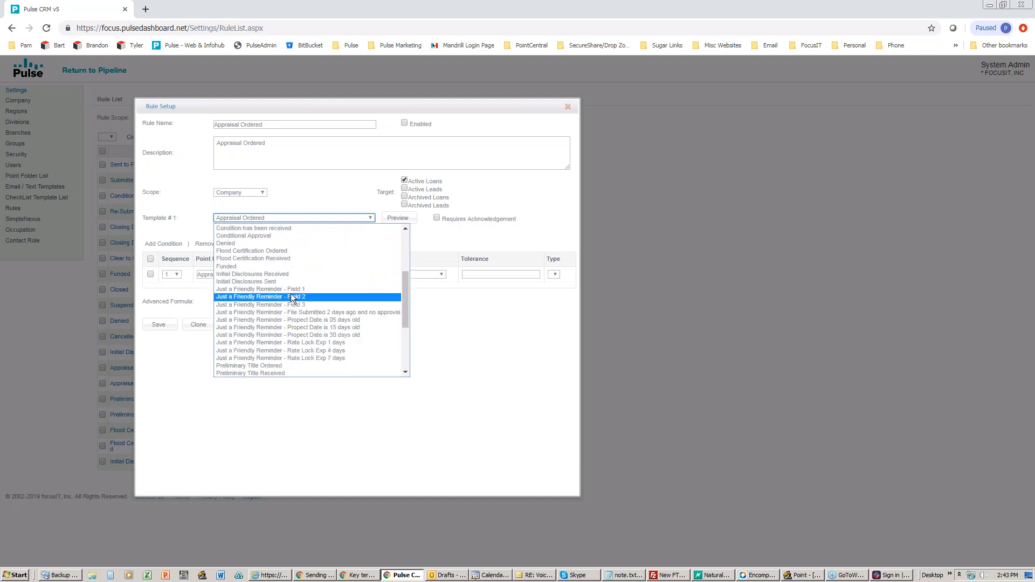
click(422, 238)
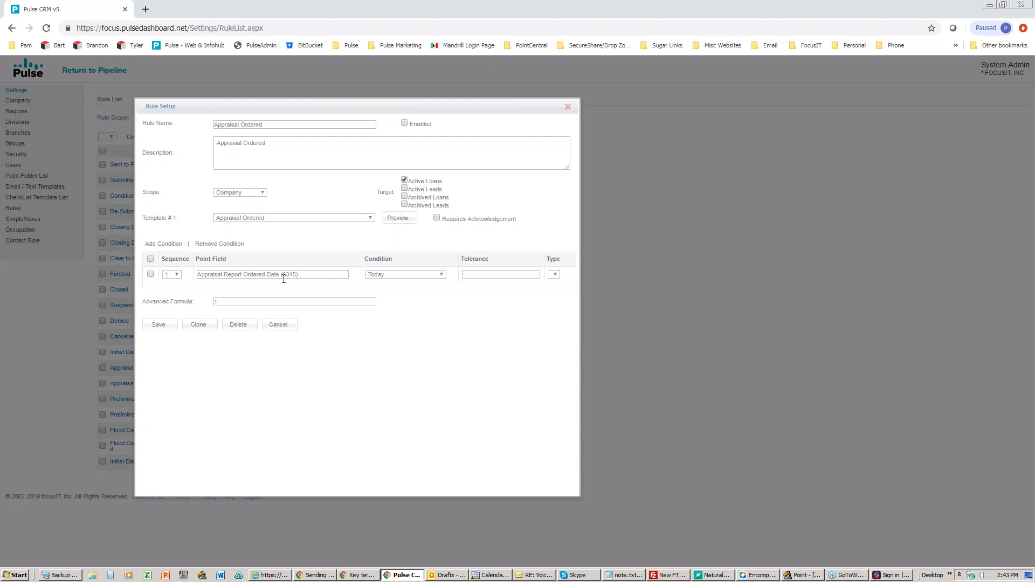
Step: Remove the existing date condition and add two new empty condition rows
click(151, 274)
click(213, 244)
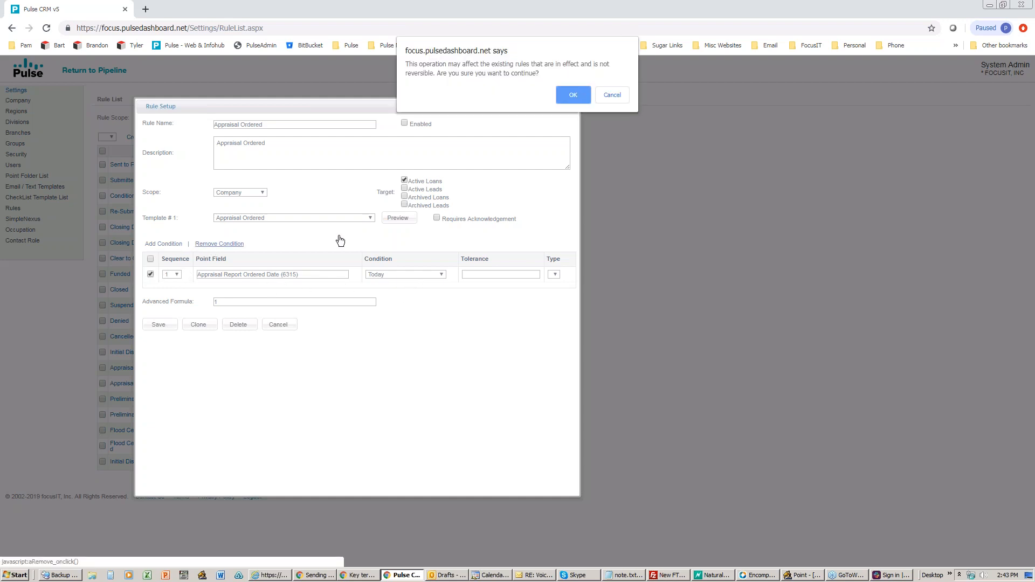
click(580, 96)
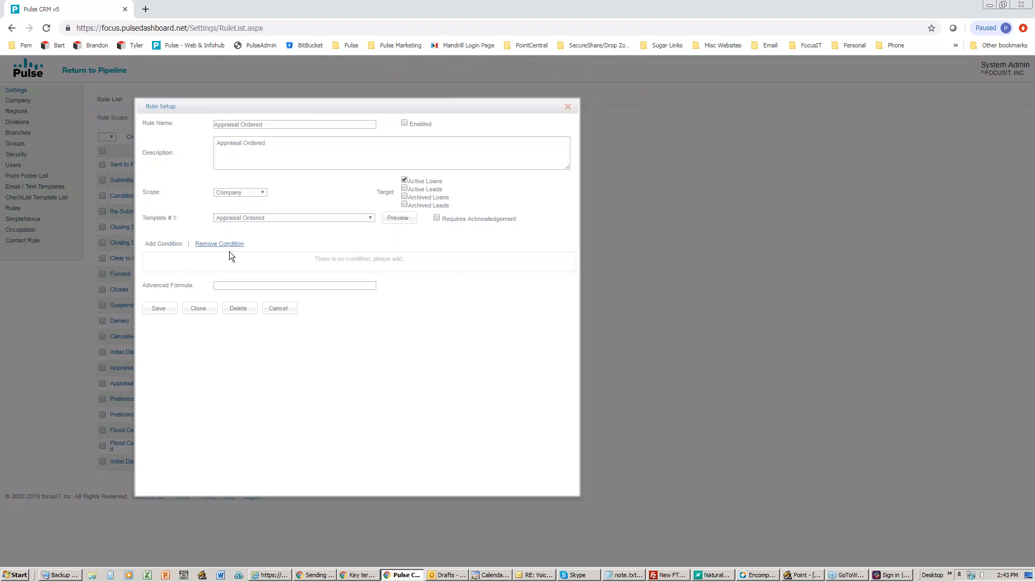
click(162, 245)
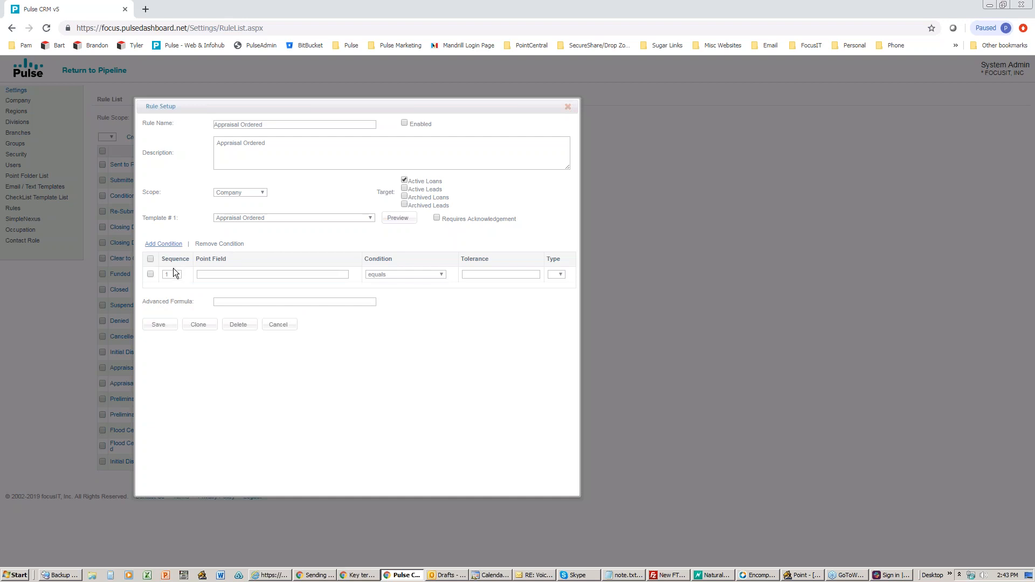
click(165, 244)
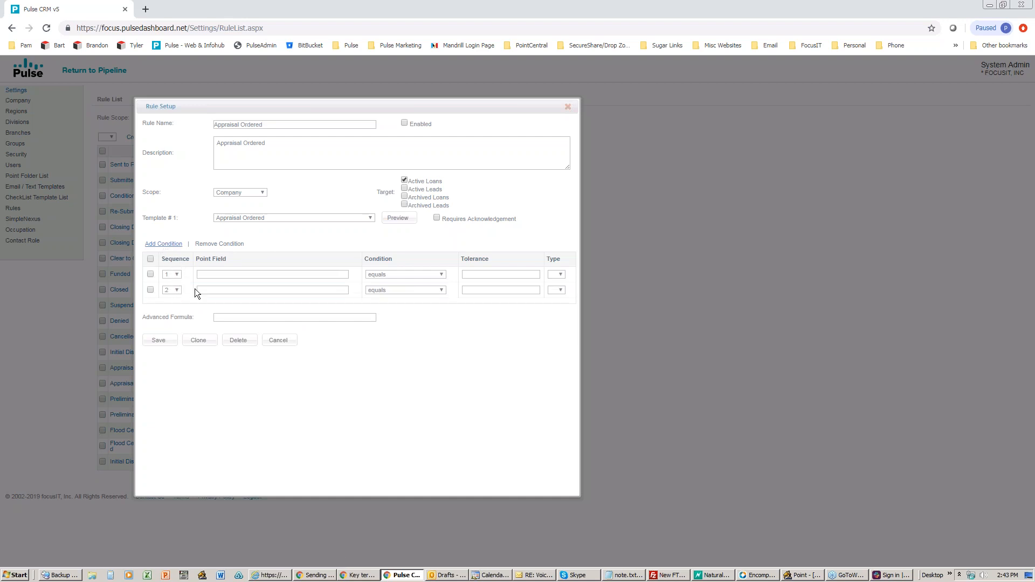
click(217, 272)
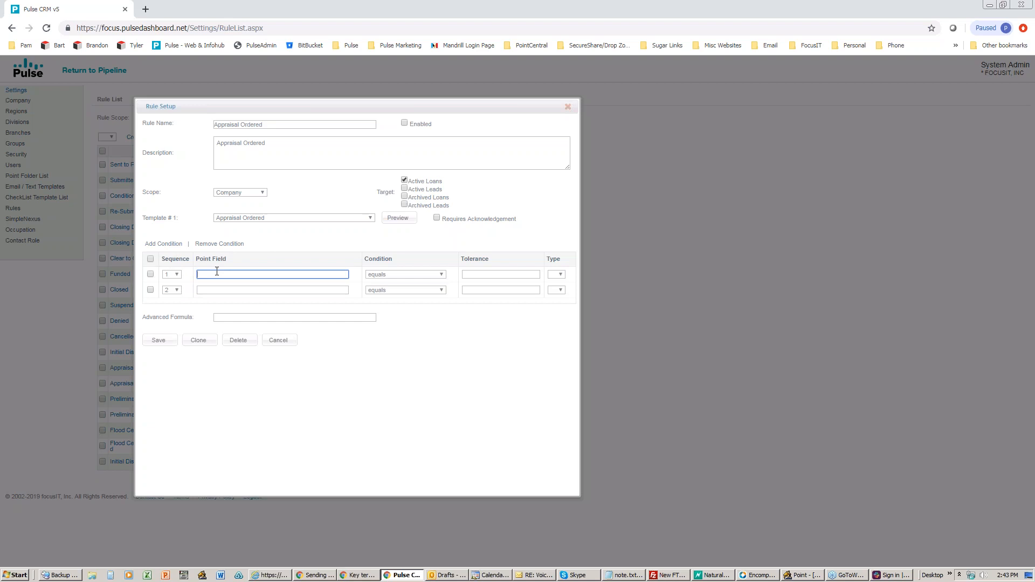
click(802, 575)
Step: In Point's Status and Checklist, confirm the Appraisal Report's ordered field is 6315
click(157, 15)
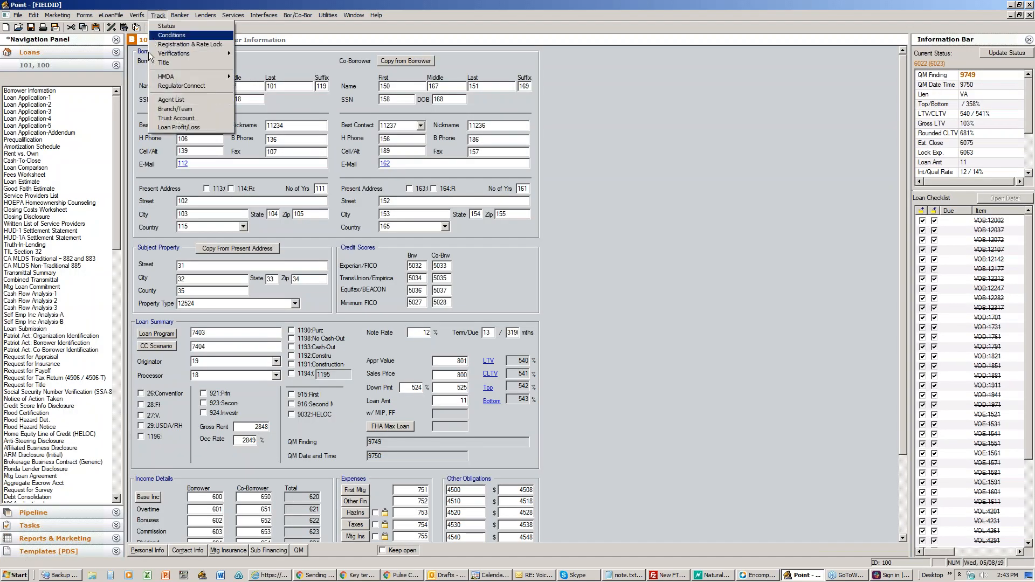
click(165, 26)
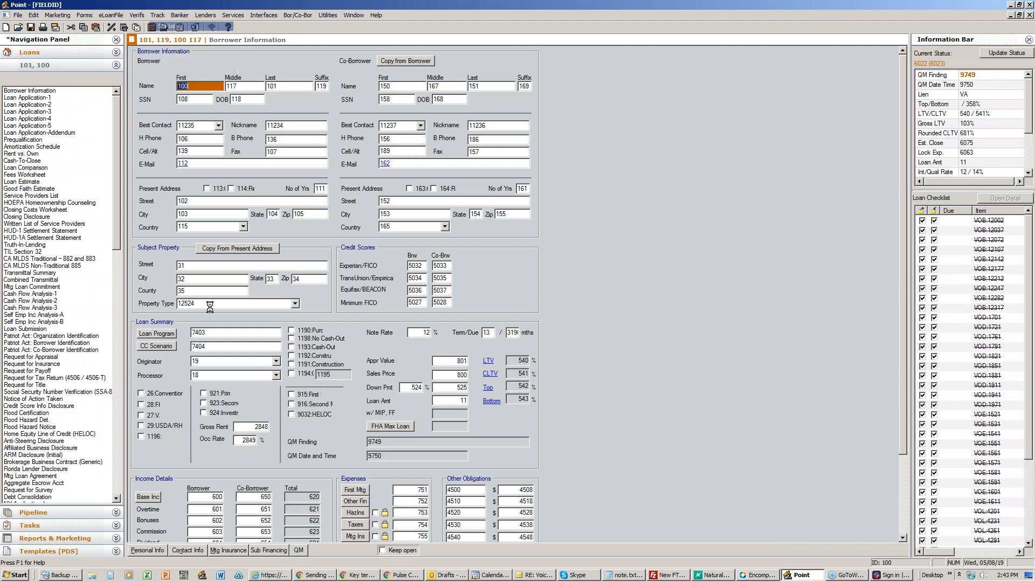
scroll(220, 320, down, 15)
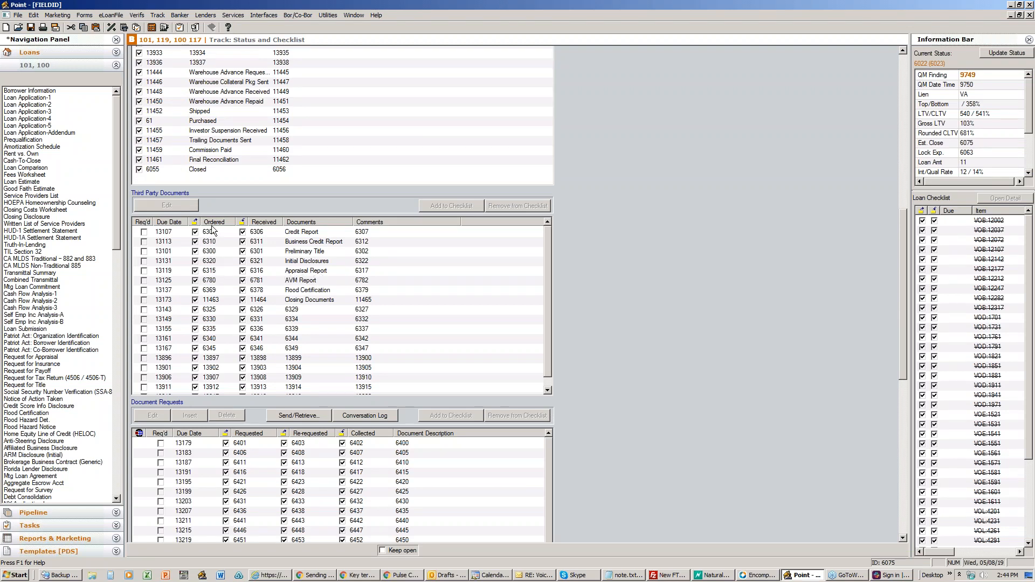
click(208, 275)
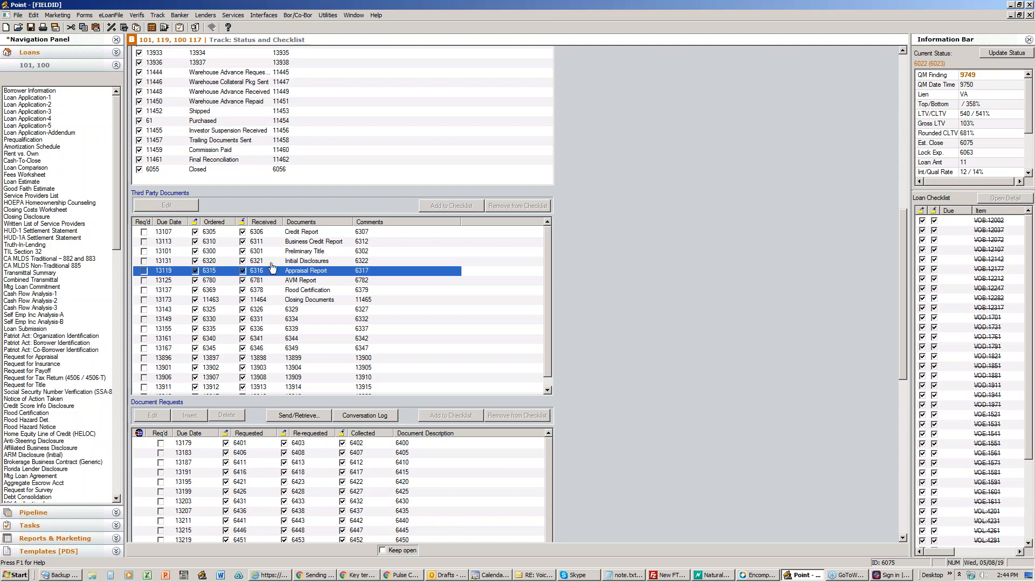
Step: Back in Pulse CRM, set row 1's field to Appraisal Report Ordered Date (6315)
click(1010, 5)
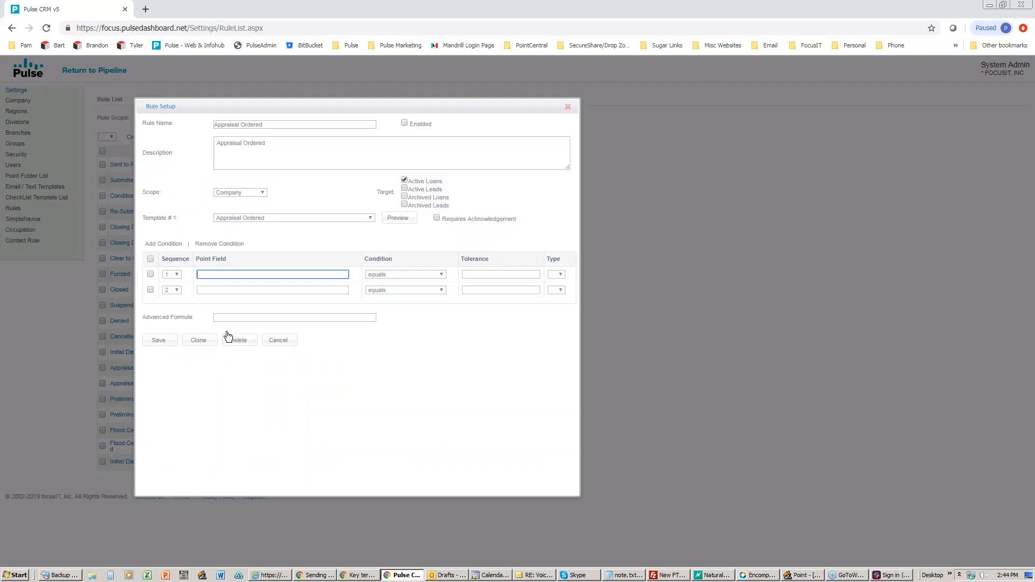
click(226, 275)
text(6315)
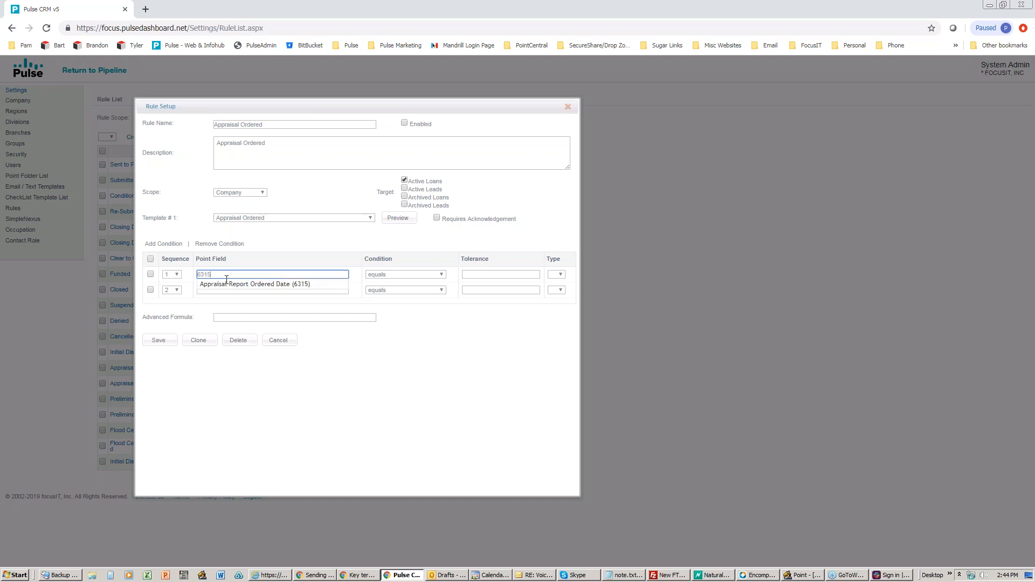
click(225, 285)
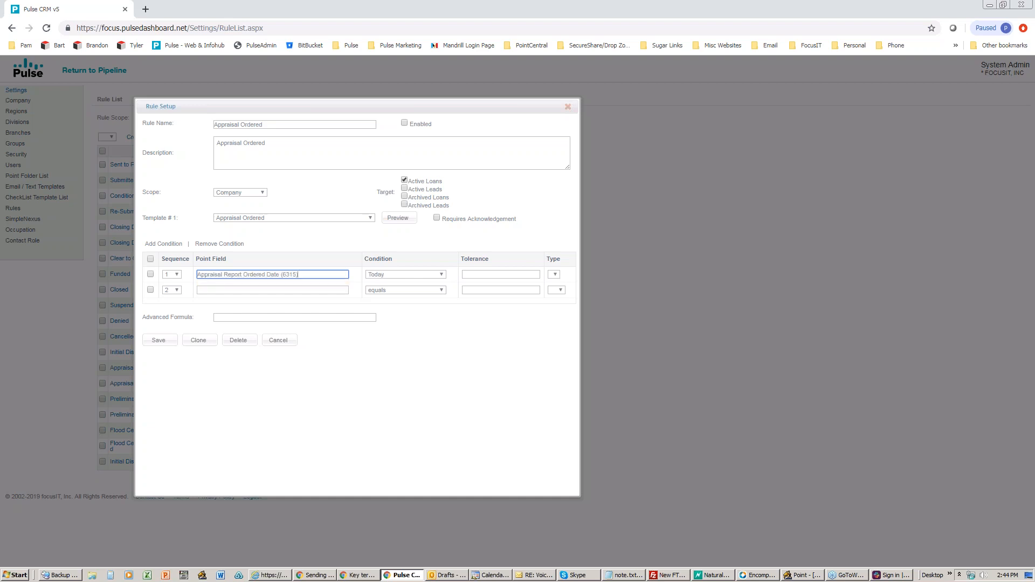
Step: Set row 1's condition to Today Difference with a tolerance of -7 days
click(380, 273)
click(380, 273)
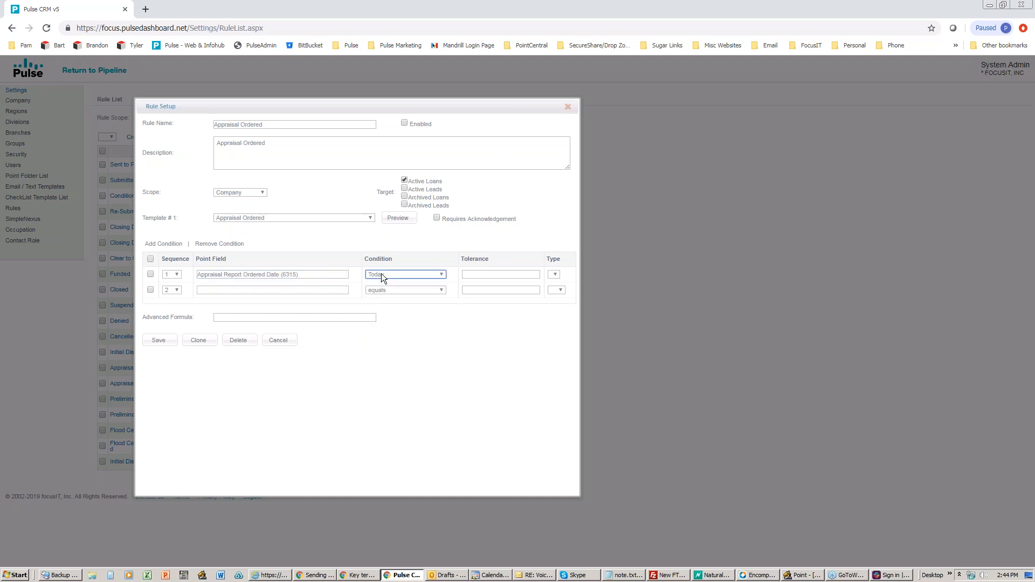
click(381, 275)
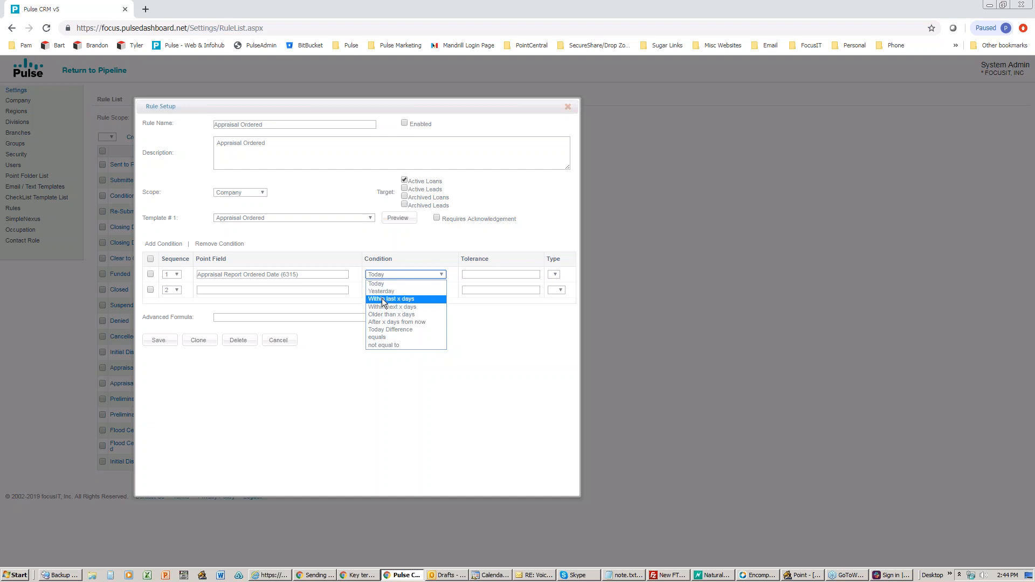
click(383, 300)
click(479, 275)
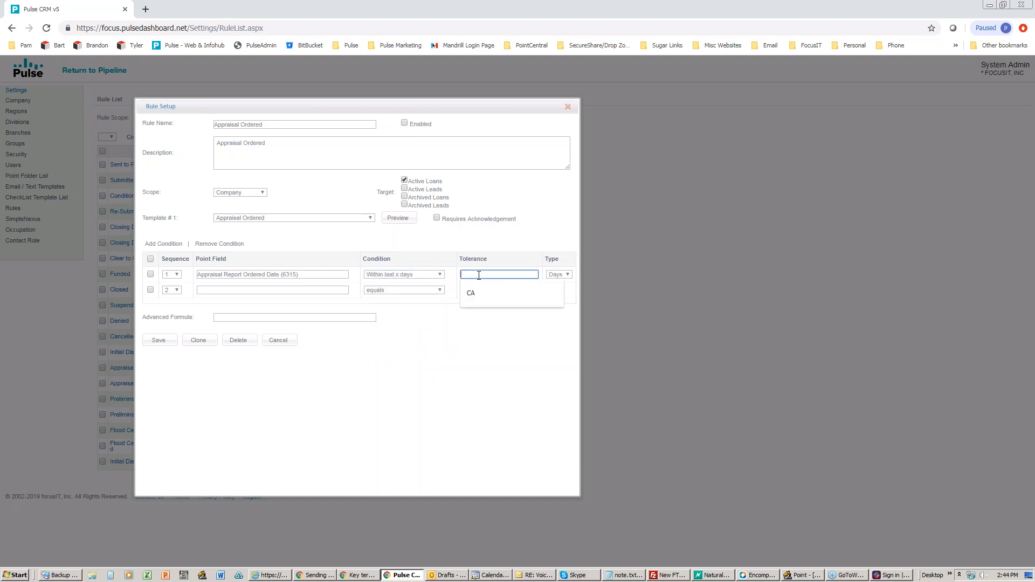
text(5)
click(440, 275)
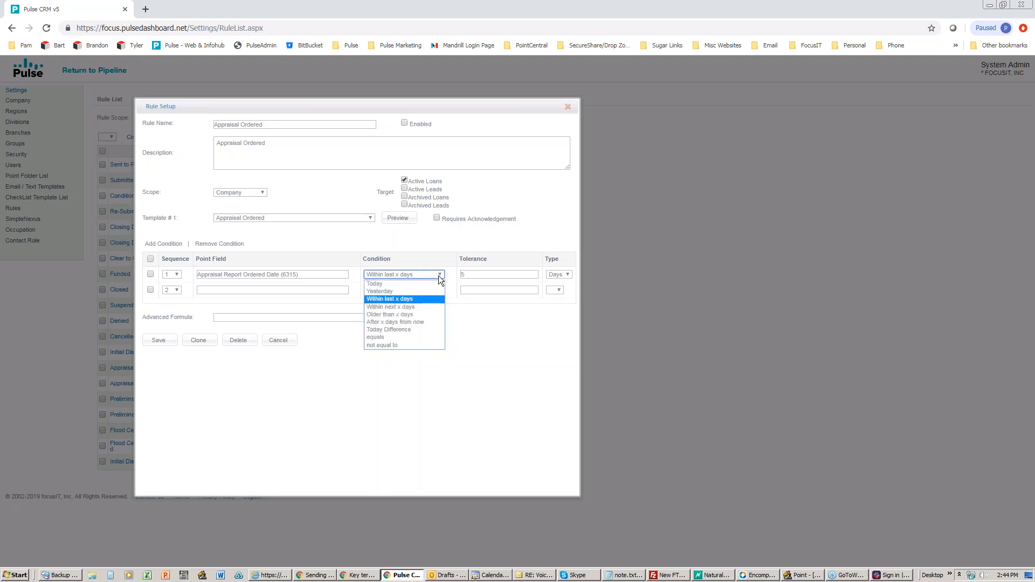
click(409, 285)
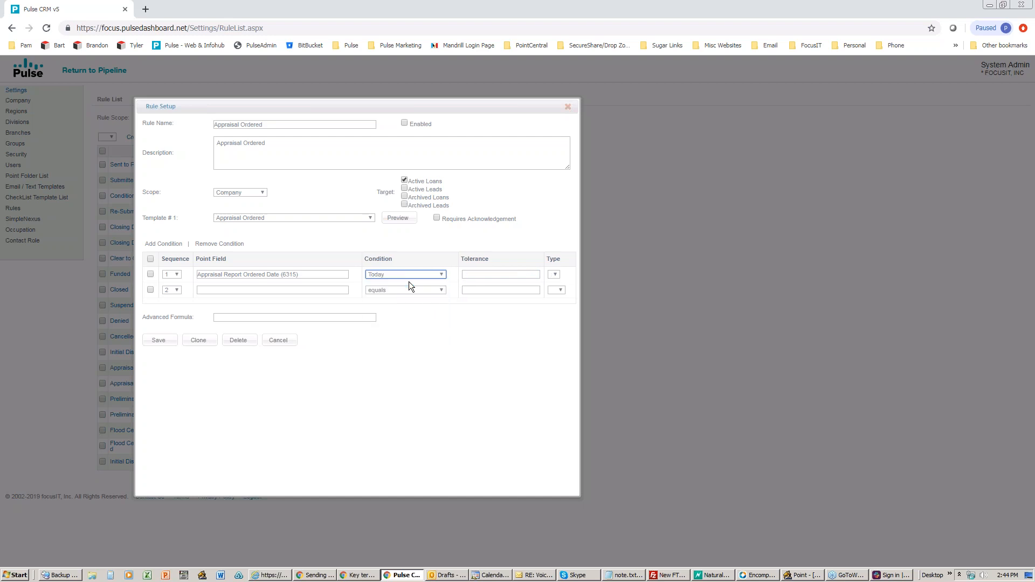
click(396, 274)
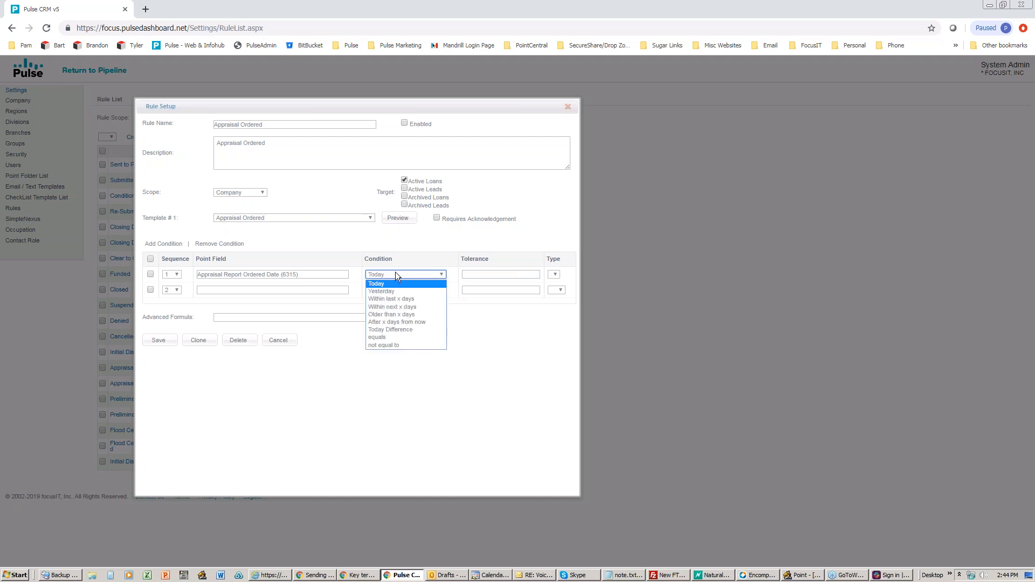
click(390, 330)
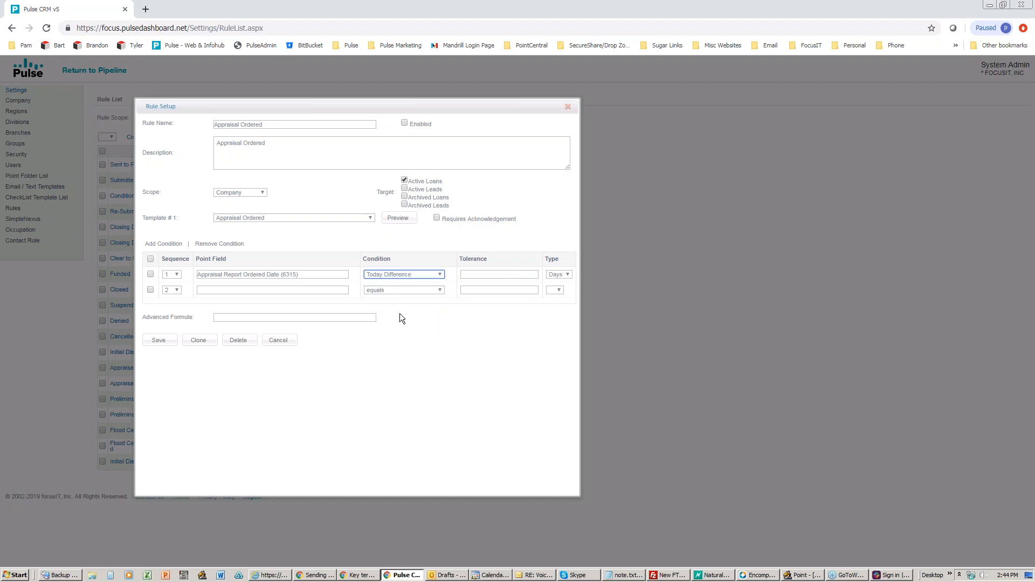
click(402, 275)
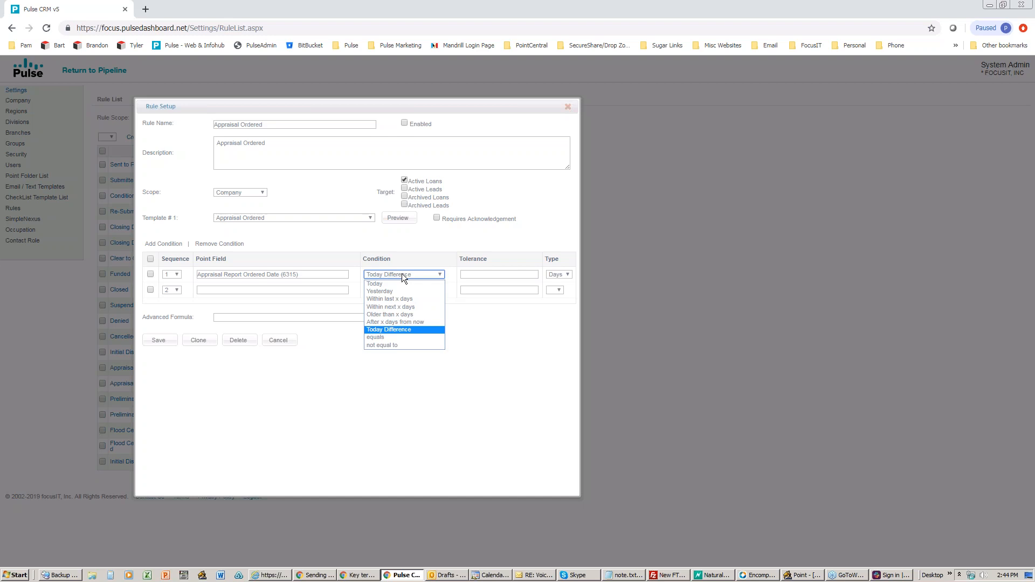
click(402, 273)
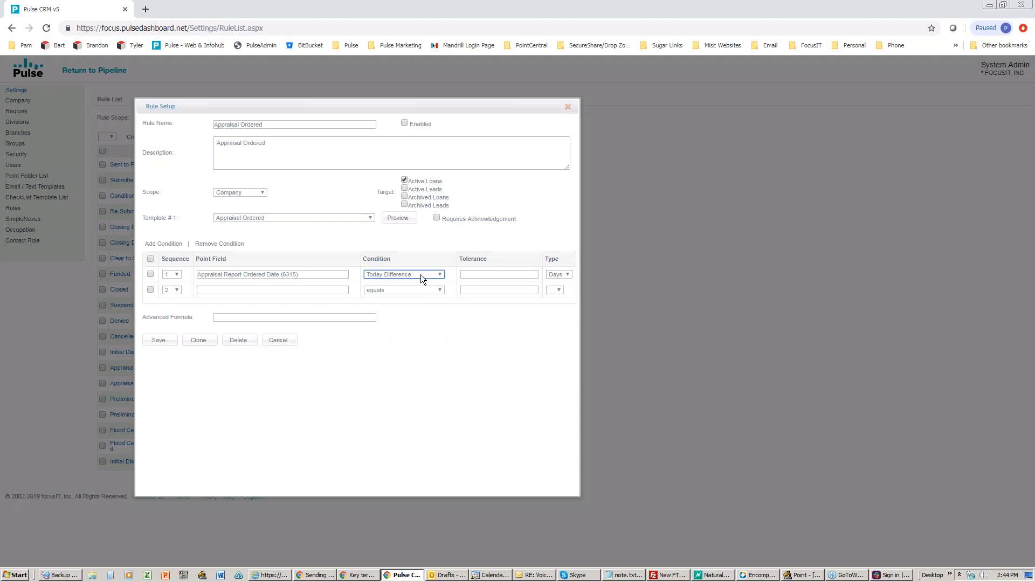
click(480, 272)
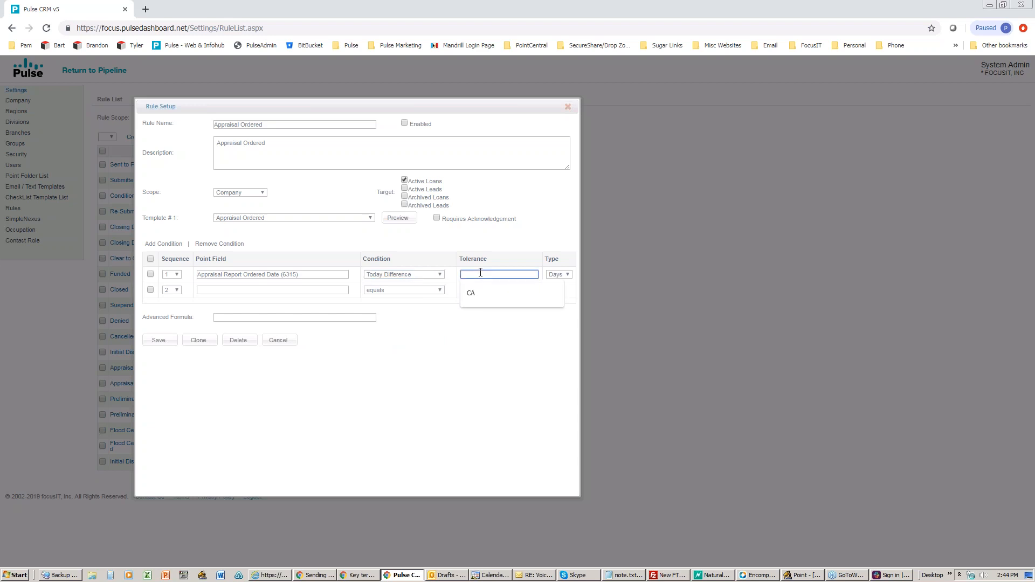
text(-7)
Step: Add Purchase (1190) as condition 2 and switch condition 1 to Today
click(231, 290)
text(1190)
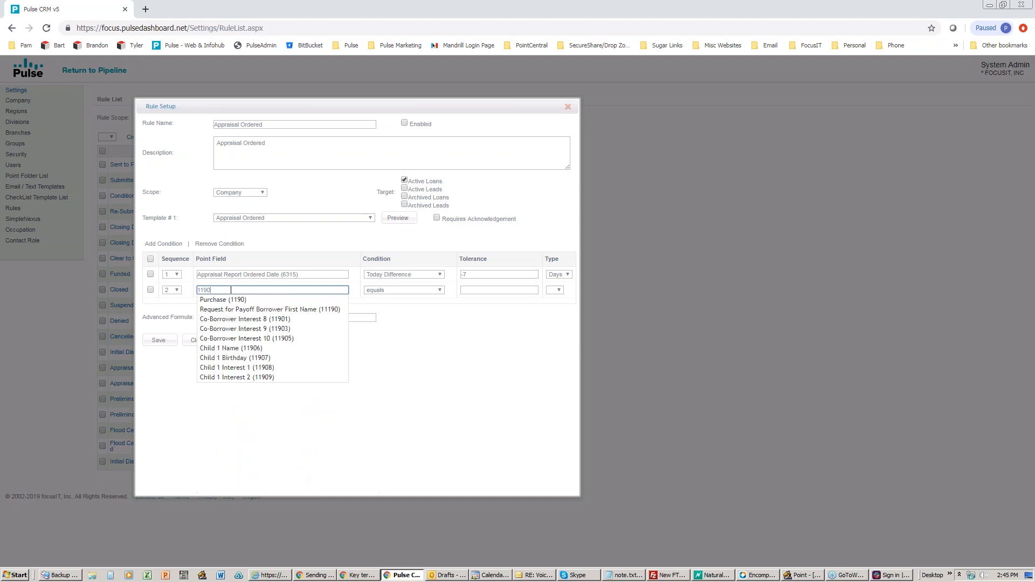
click(226, 299)
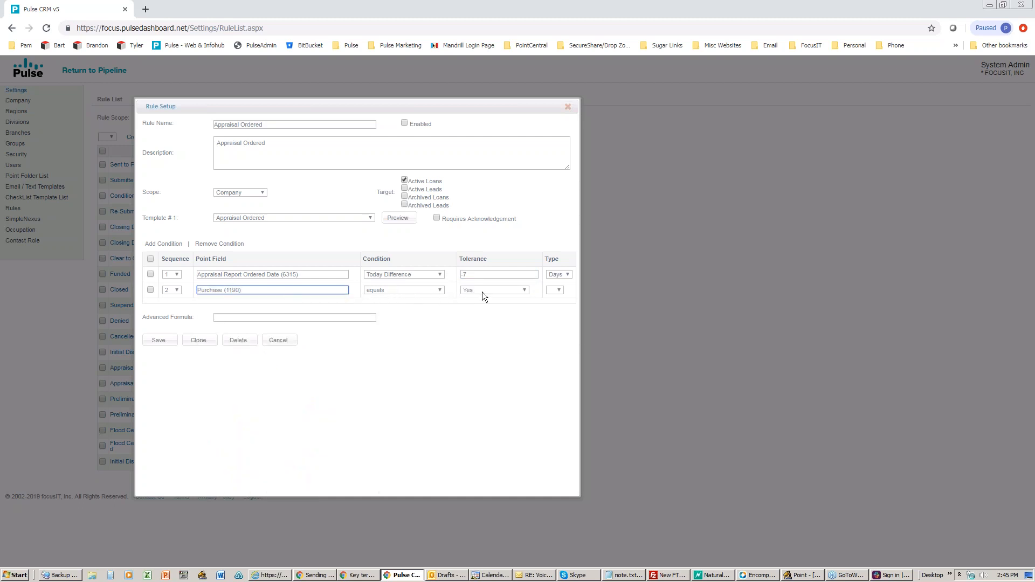
click(441, 274)
click(403, 281)
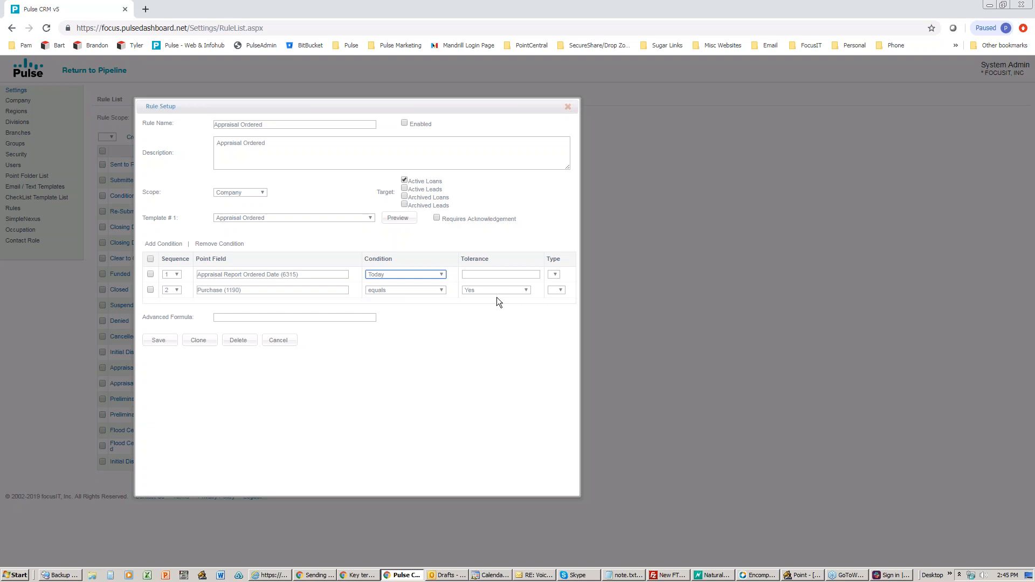
Step: Set the advanced formula to 1 AND 2
click(332, 316)
text(1 N)
text(ND)
text( 2)
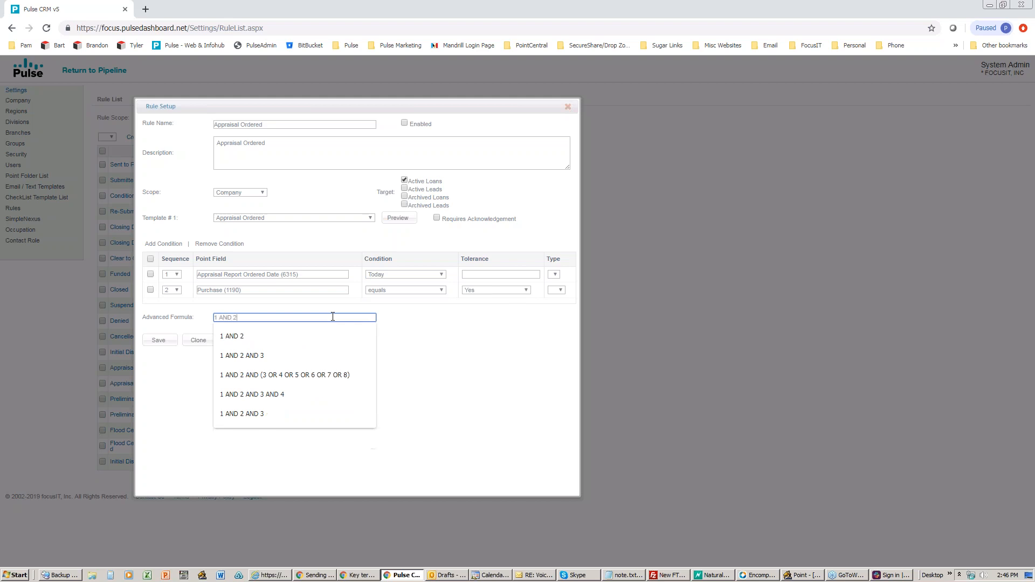
click(280, 336)
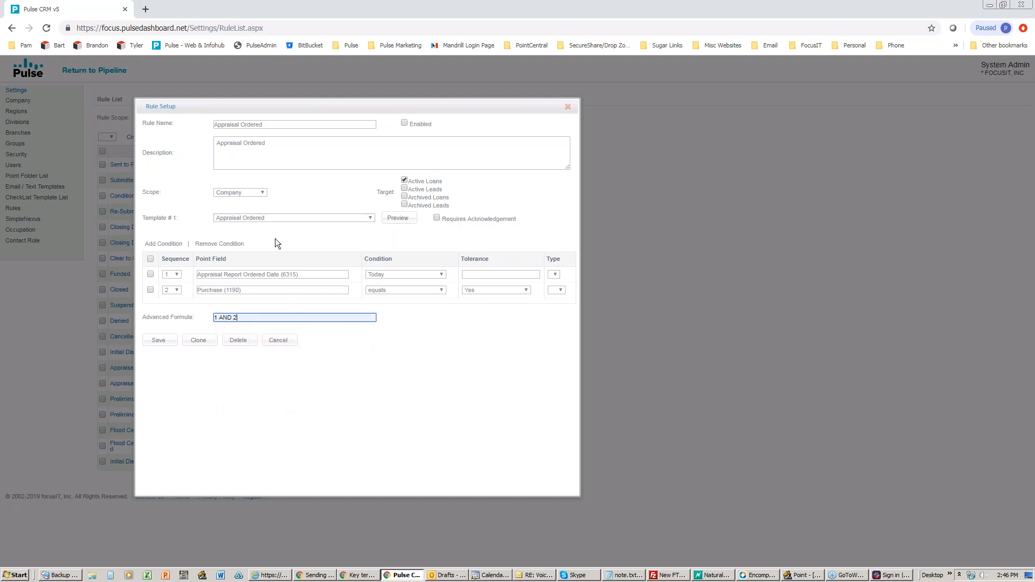
click(287, 300)
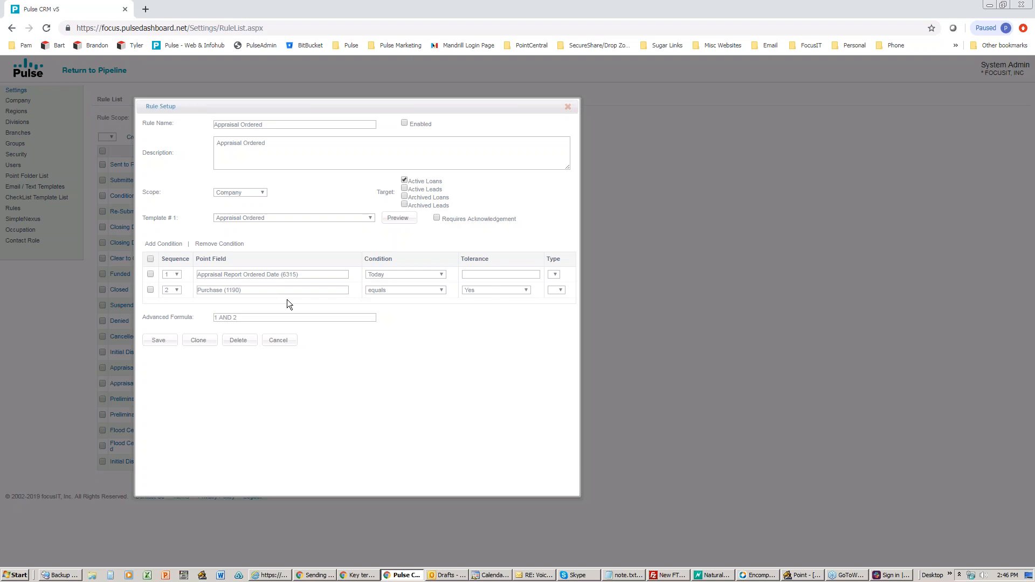
Step: In Point's Borrower Information page, tick the 1190 Purchase checkbox, then return to Pulse CRM
click(803, 575)
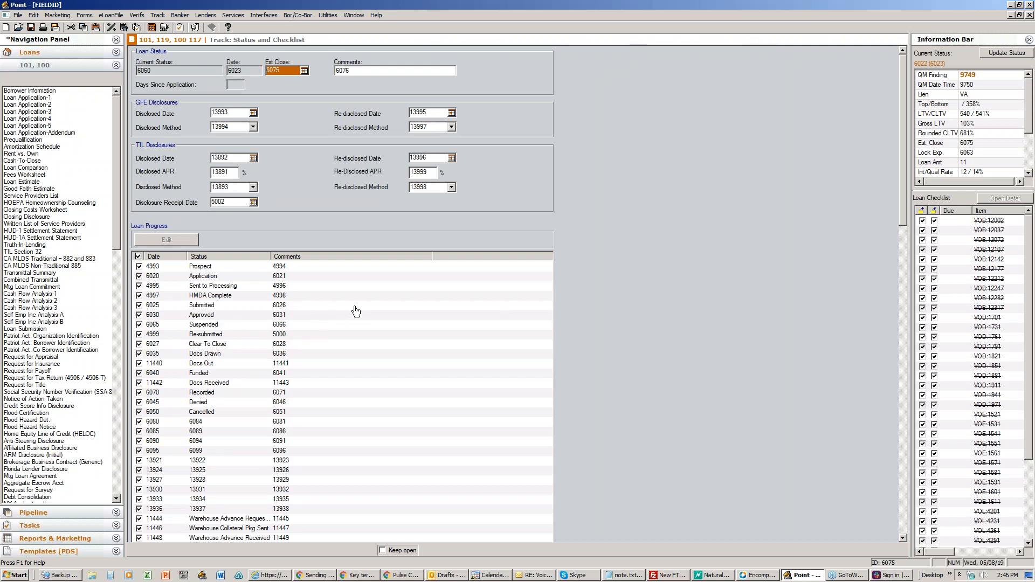
click(31, 91)
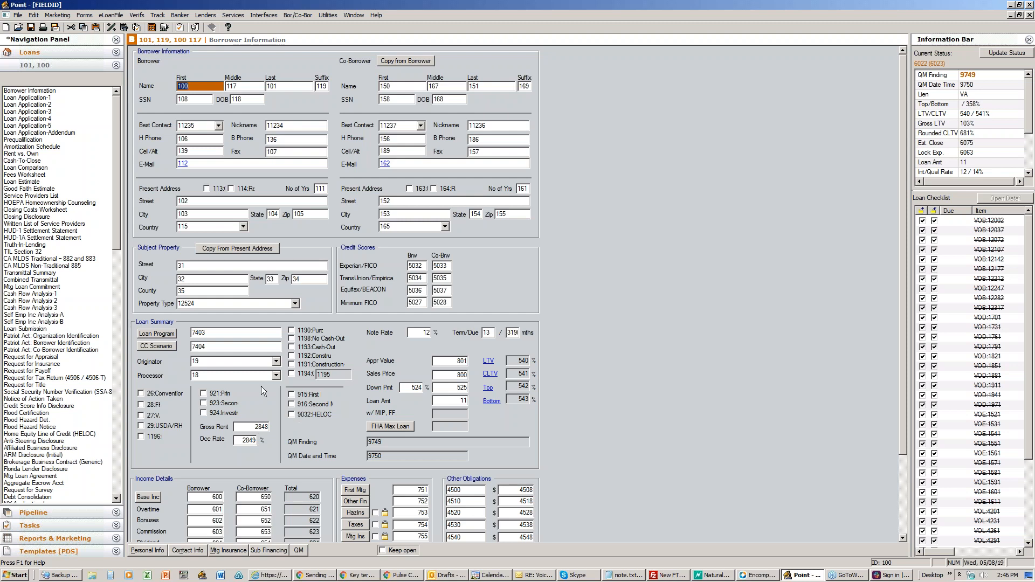
click(292, 331)
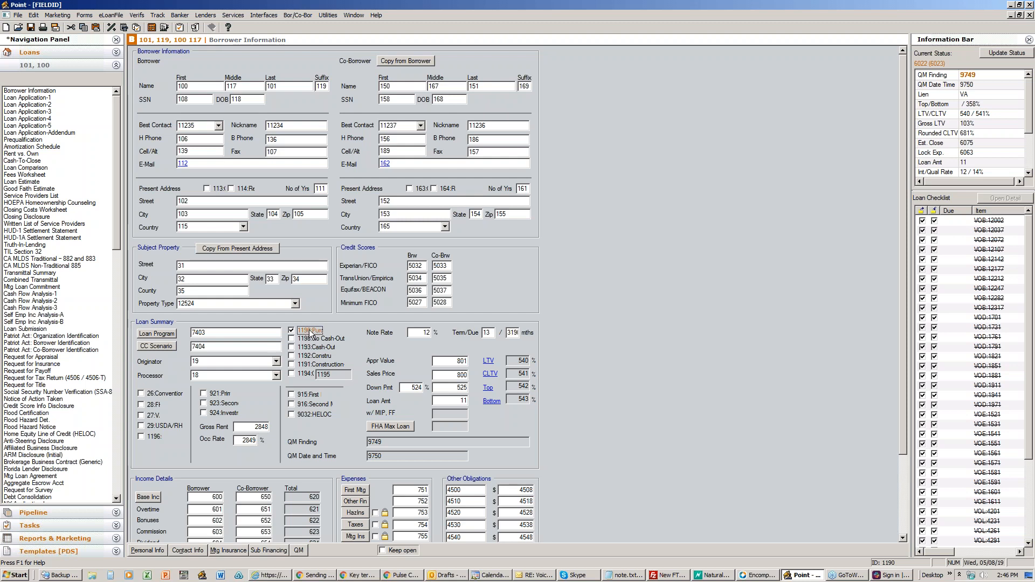
click(291, 339)
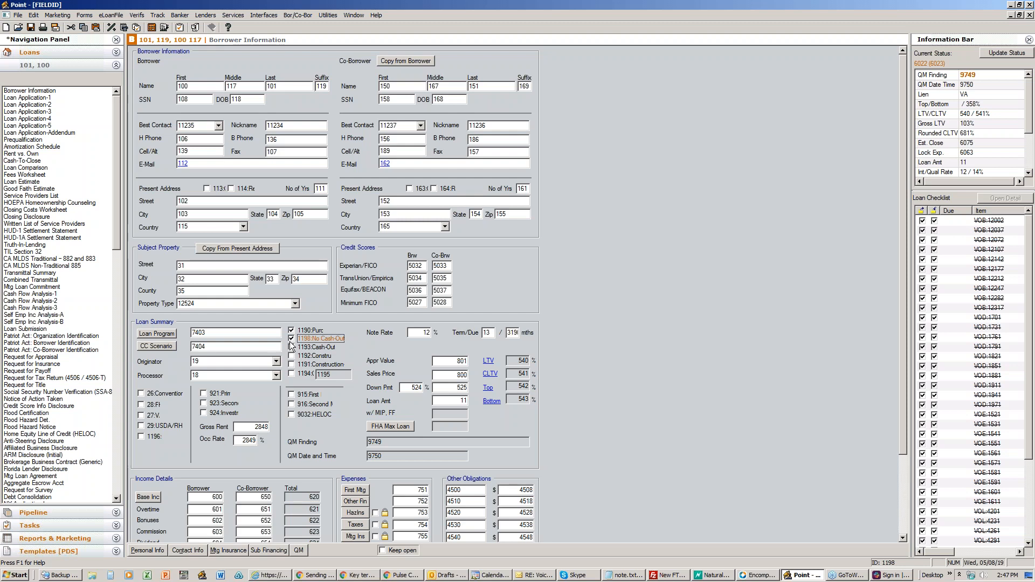
click(291, 332)
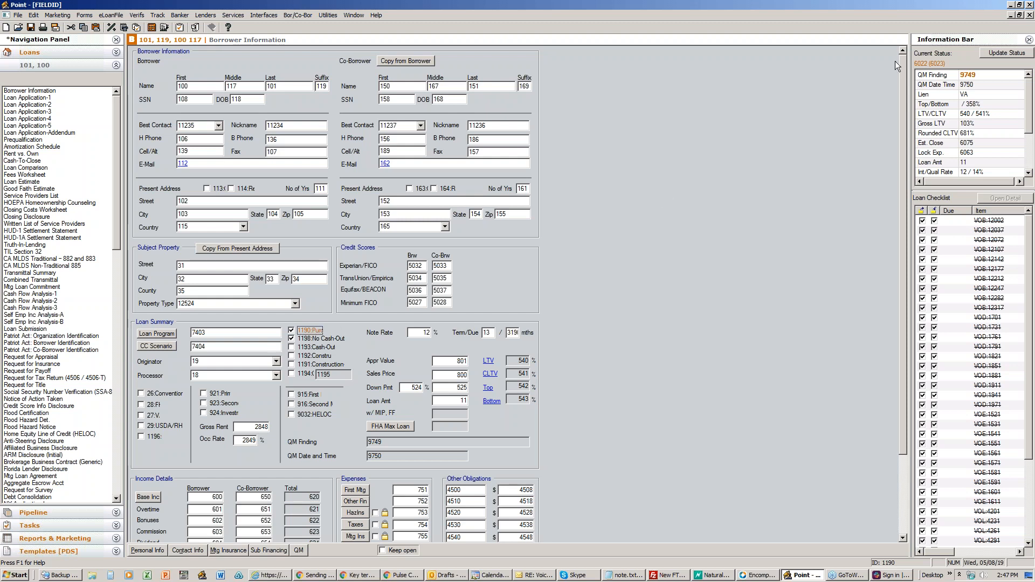
click(1011, 5)
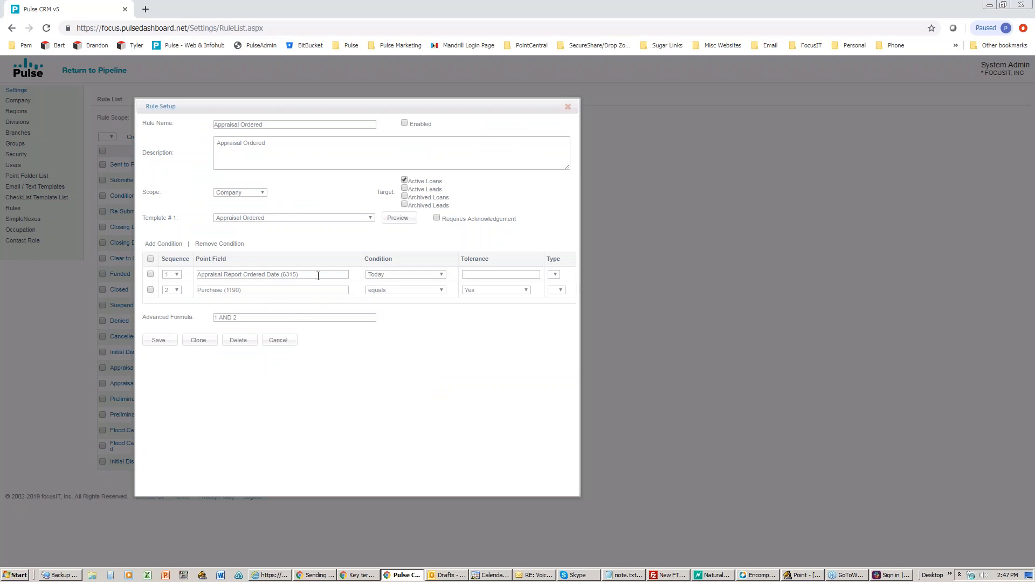
Step: Try condition 2 as not equal to, view the scope options, then cancel without saving
click(391, 291)
click(390, 305)
click(255, 194)
click(292, 227)
click(279, 341)
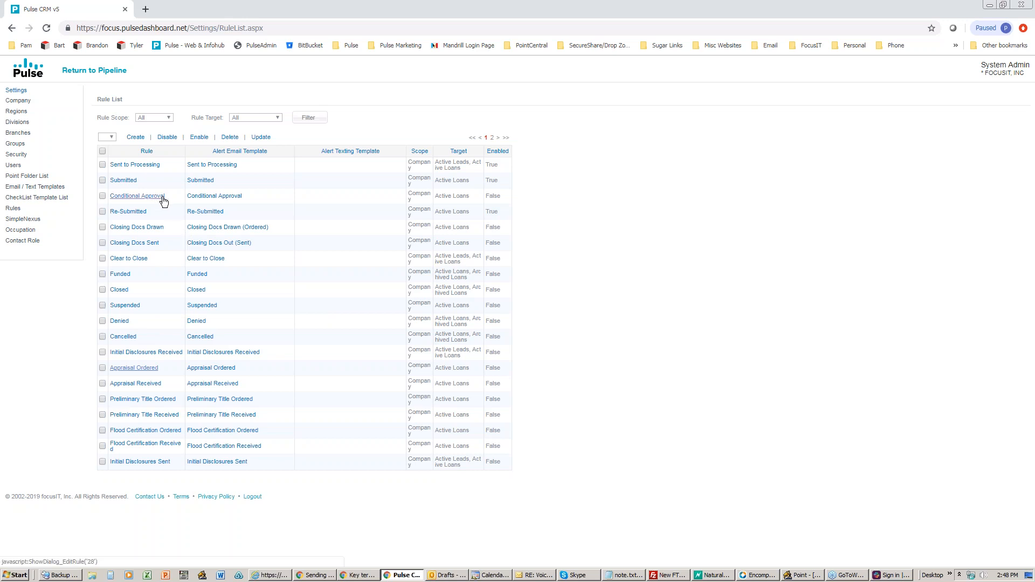
Step: Open Email / Text Templates from the Settings sidebar
click(40, 186)
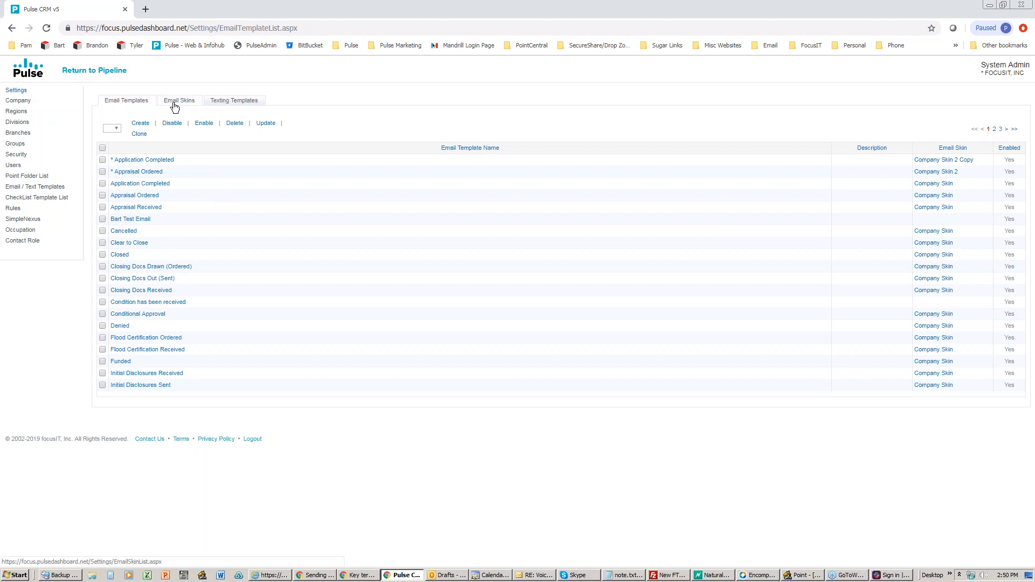
Step: Glance at the texting templates list, then return to the email templates list
click(240, 104)
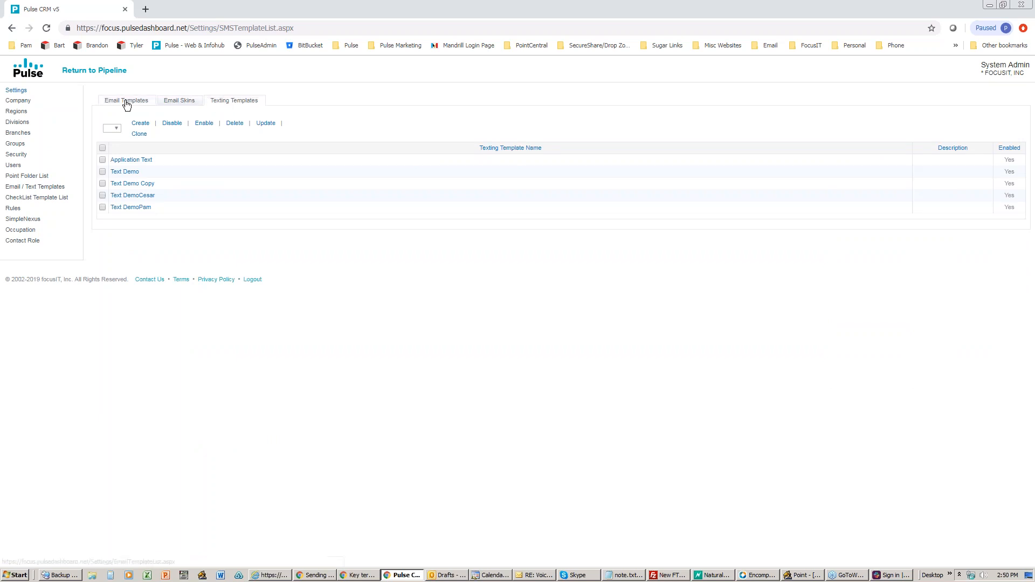
click(125, 104)
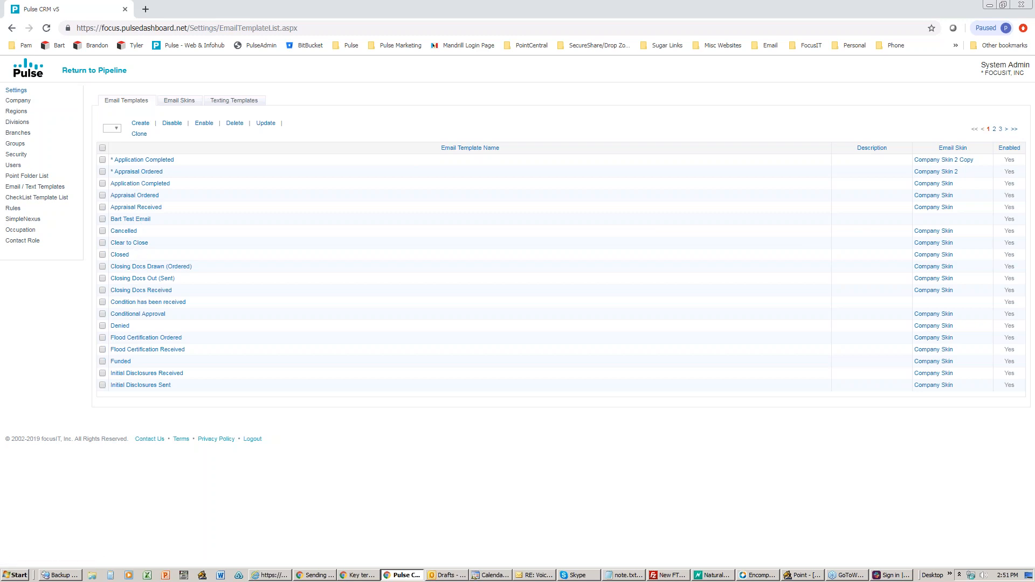
Step: Open the Application Completed template and review its Body content and header image
click(139, 183)
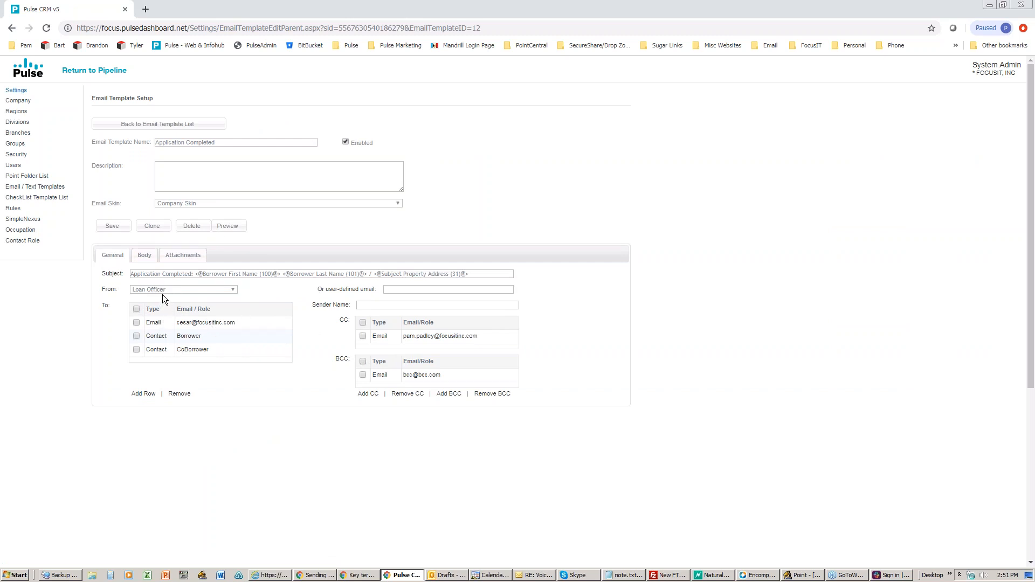
click(144, 256)
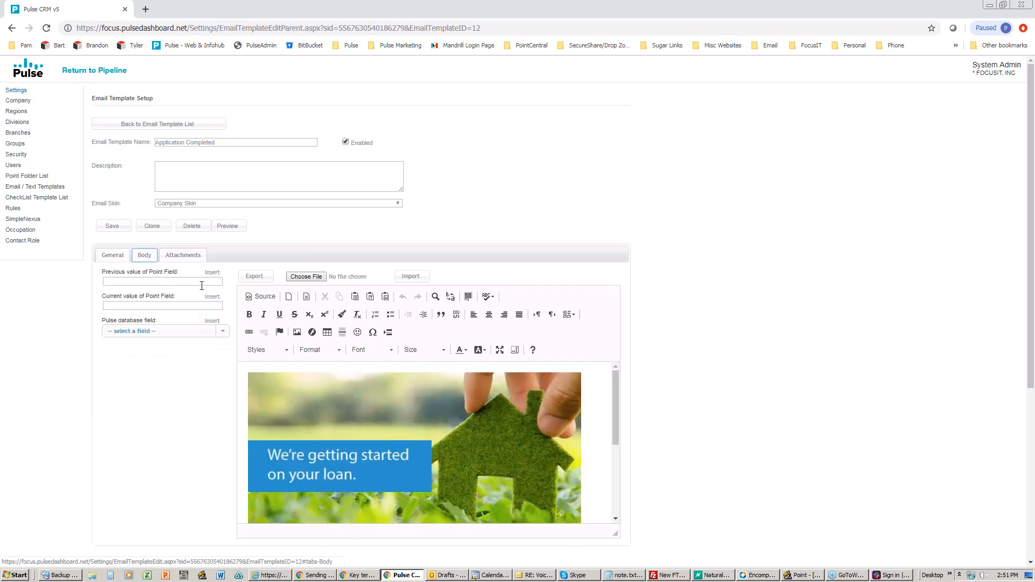
scroll(403, 400, down, 3)
scroll(402, 399, up, 3)
Step: Review the template's single enabled VCF attachment, then return to the email template list
click(175, 257)
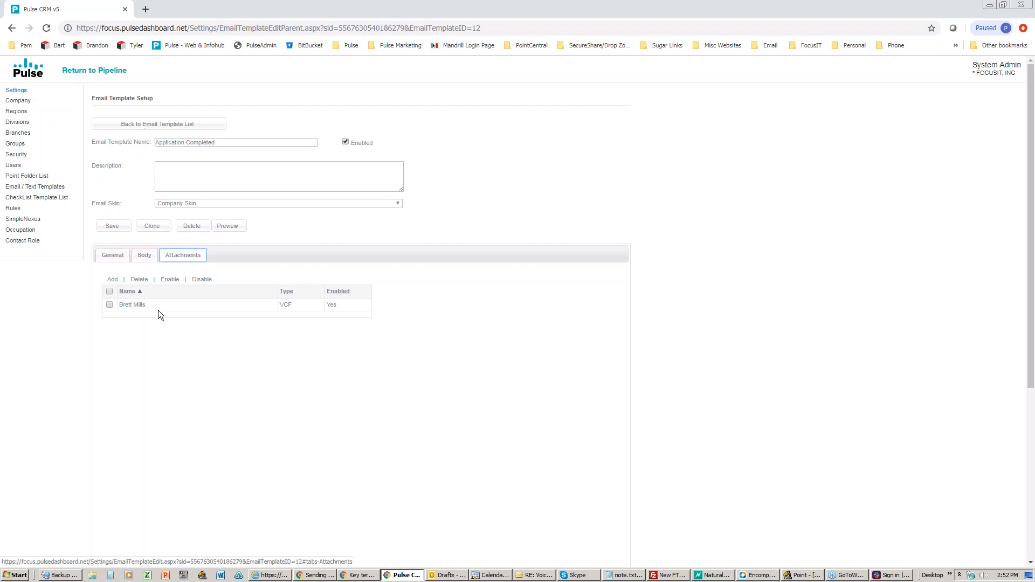
click(139, 126)
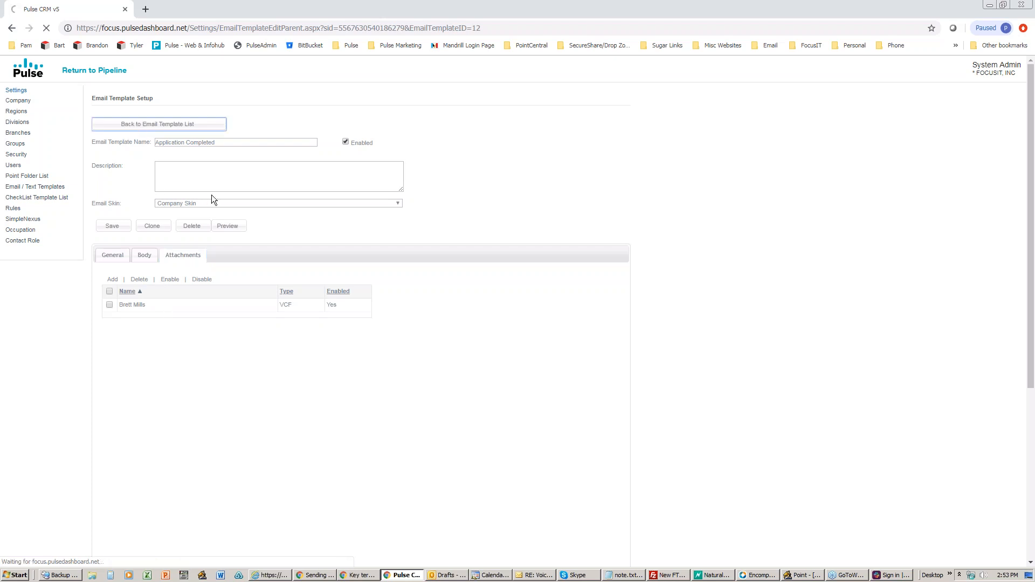